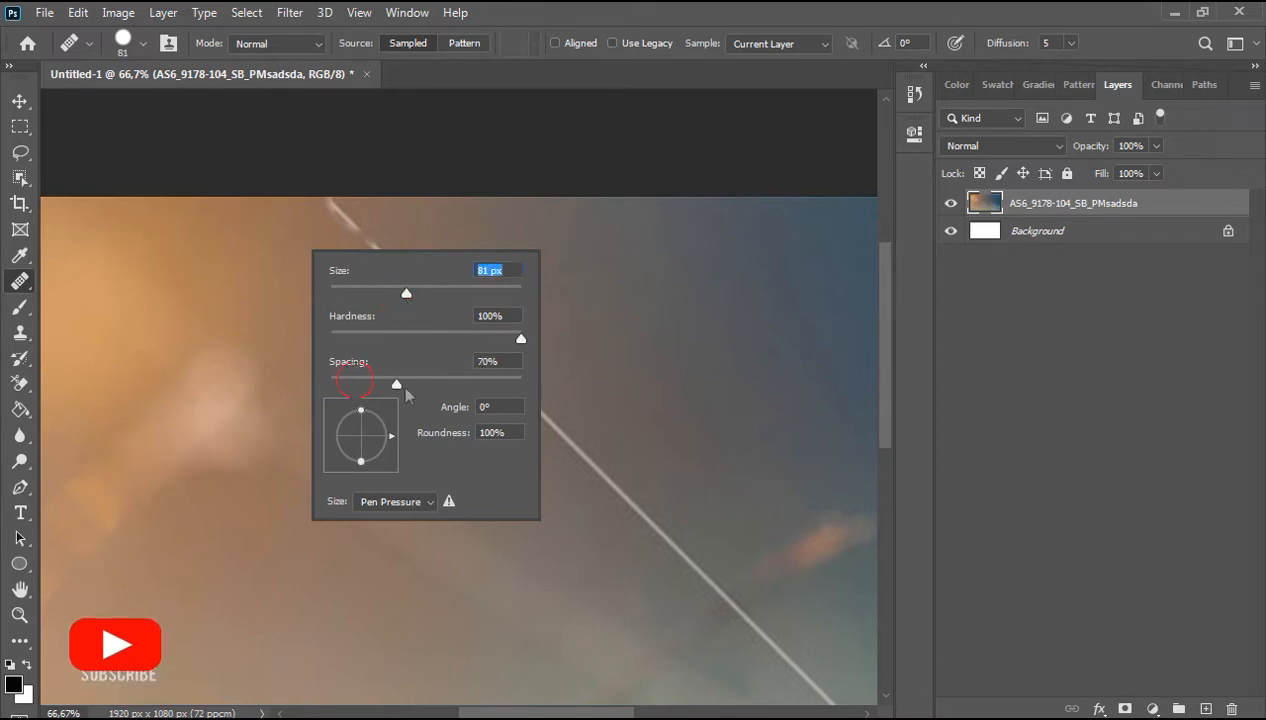
Step: Increase the Spot Healing brush spacing and heal away the upper part of the white contrail line
drag(396, 384, 522, 384)
click(283, 250)
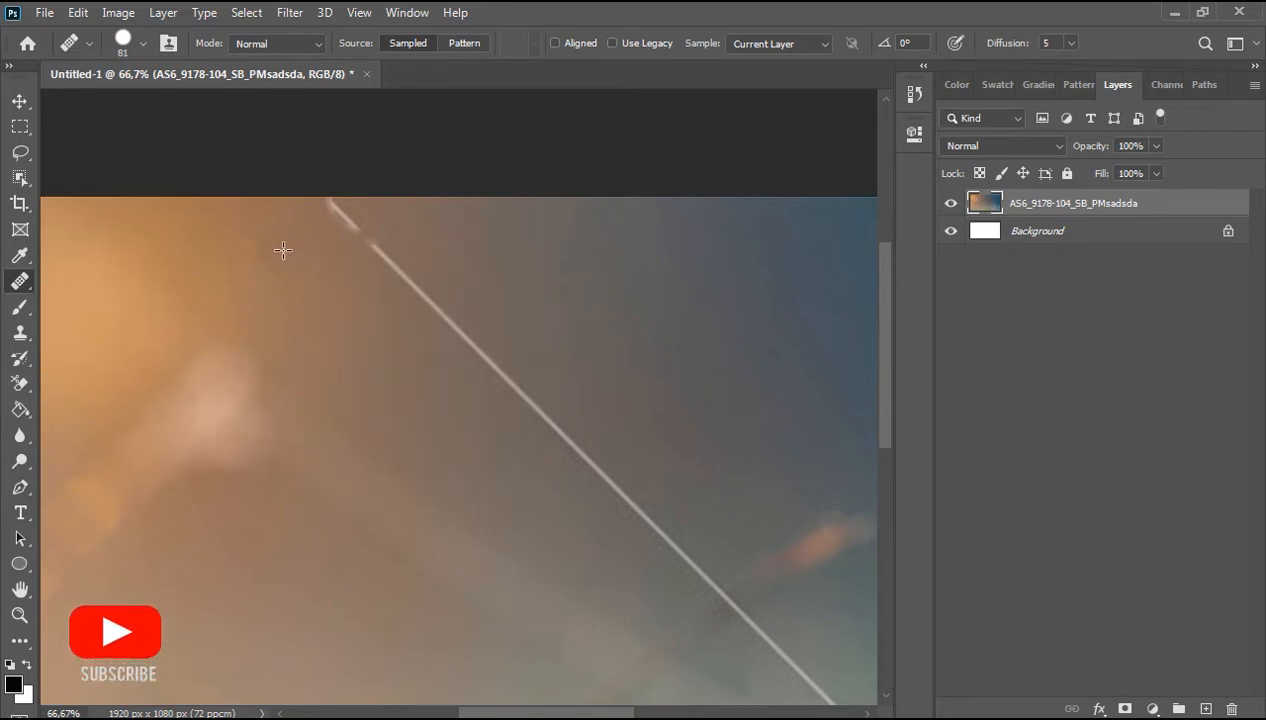
alt+click(279, 246)
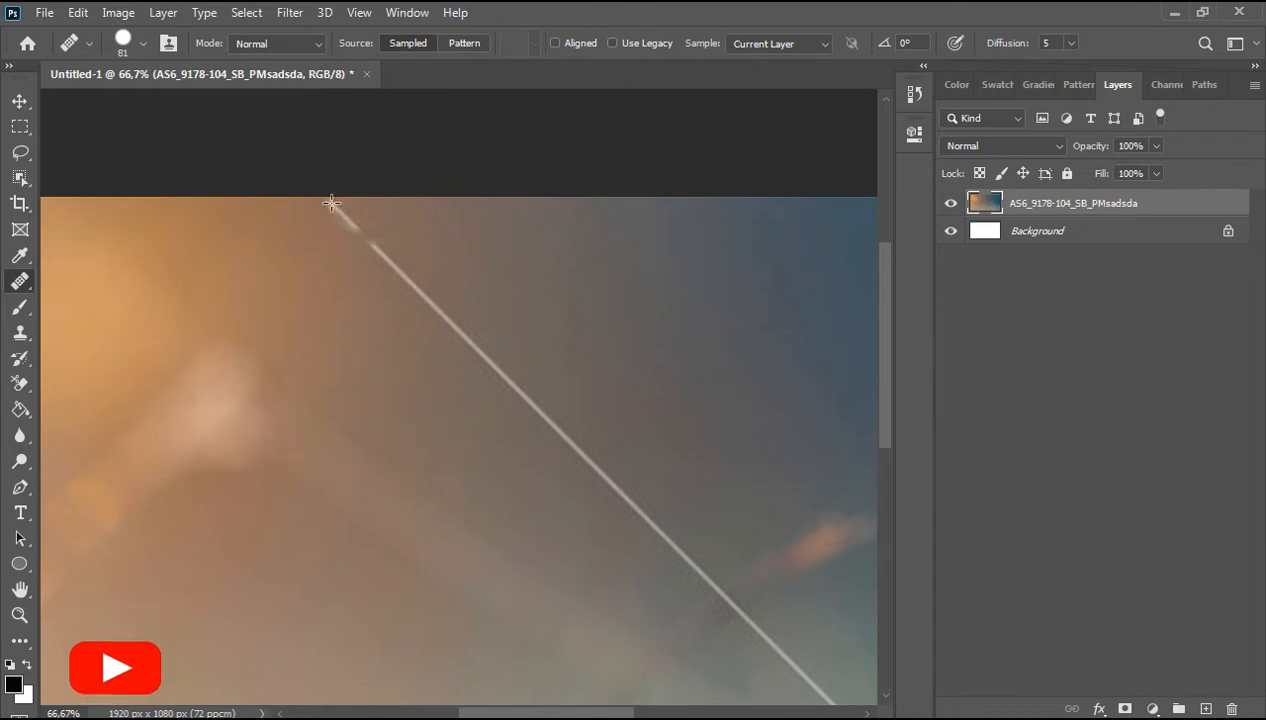
click(359, 227)
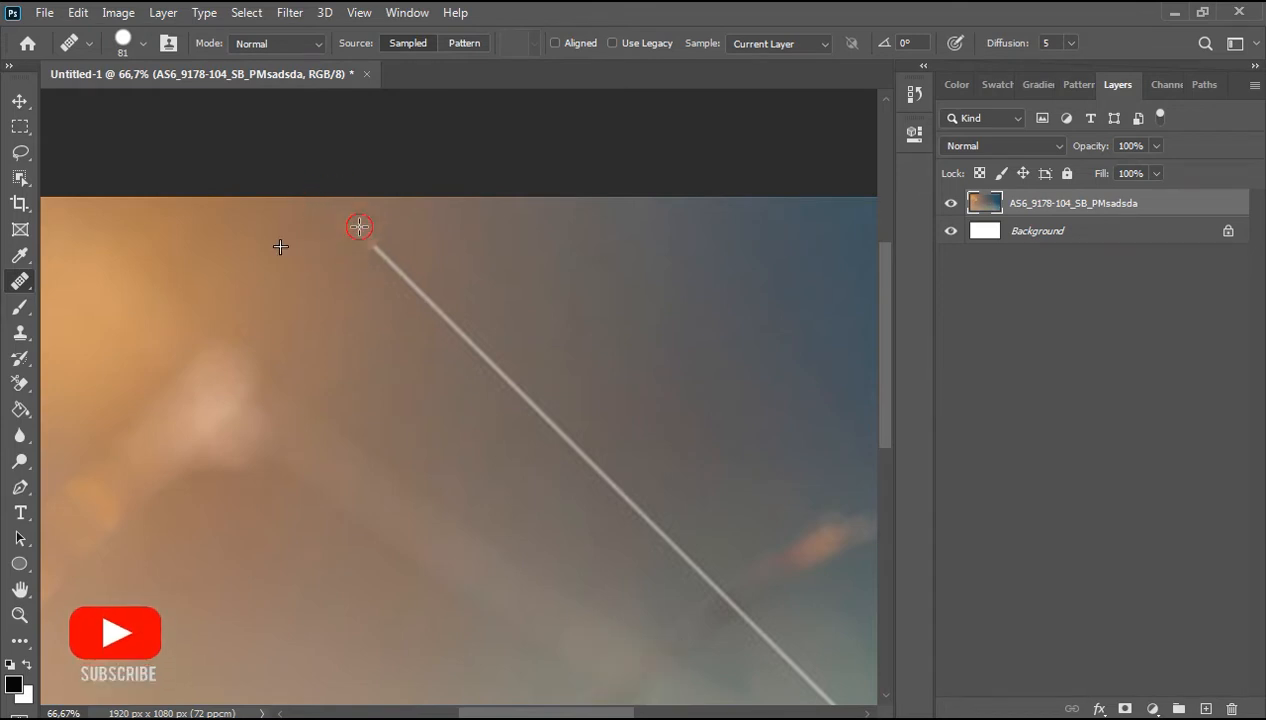
click(381, 255)
mouse_move(415, 289)
mouse_down()
mouse_move(523, 391)
mouse_move(335, 228)
mouse_up()
alt+click(326, 287)
click(369, 264)
click(404, 299)
click(457, 358)
Step: Heal away the middle section of the contrail line
key(space)
mouse_move(513, 406)
mouse_down()
mouse_move(469, 481)
mouse_move(333, 350)
mouse_up()
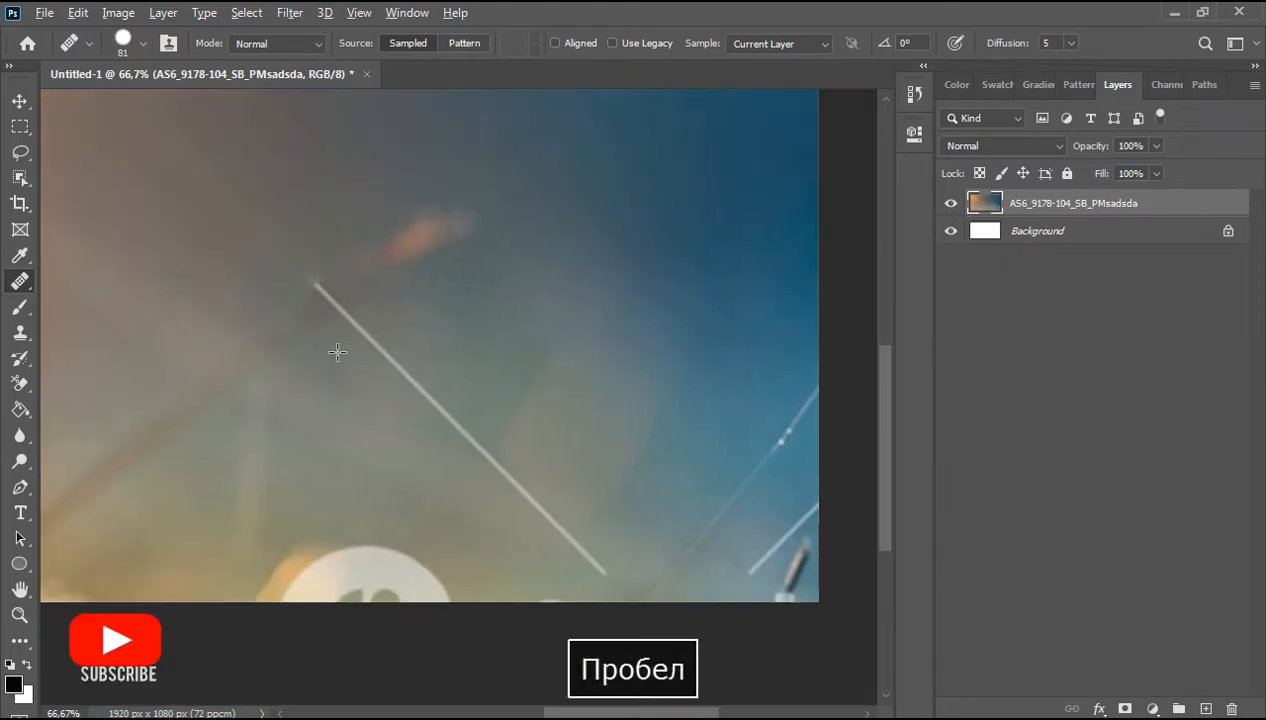
click(357, 324)
click(425, 393)
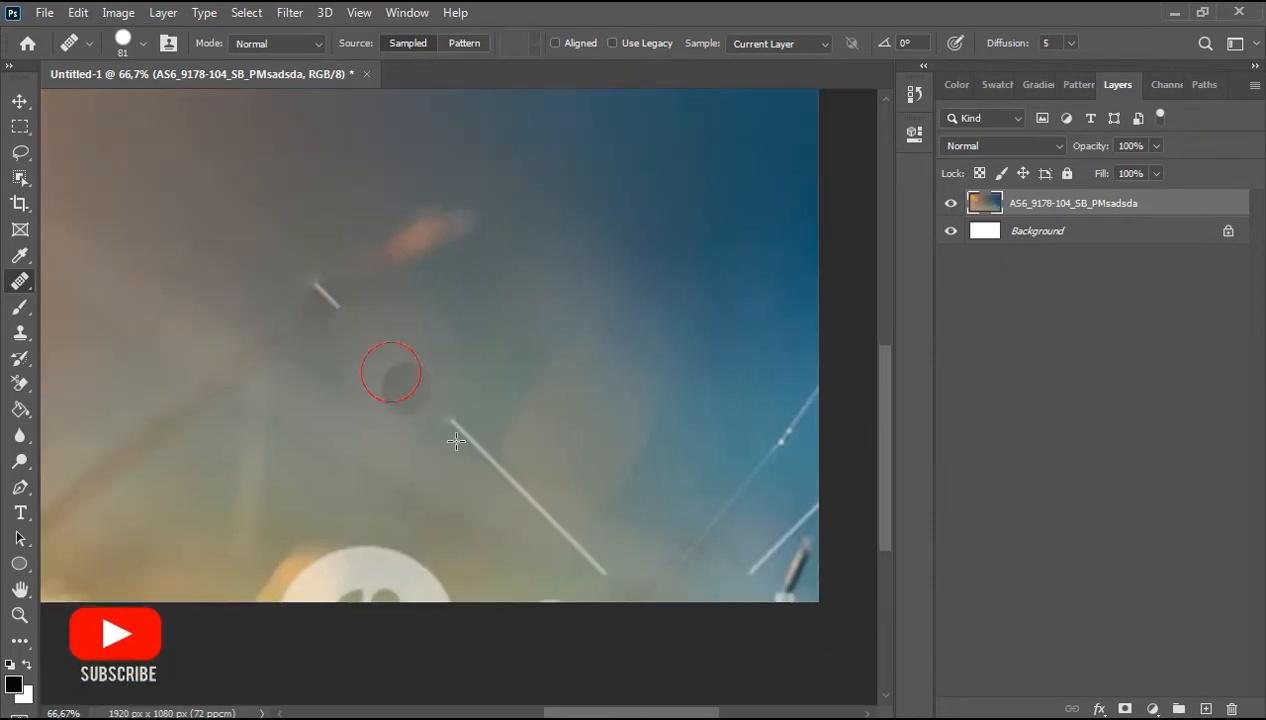
click(457, 428)
alt+click(353, 302)
click(322, 297)
Step: Heal away the lower section of the contrail line
key(space)
drag(504, 511, 402, 392)
alt+click(379, 379)
click(412, 373)
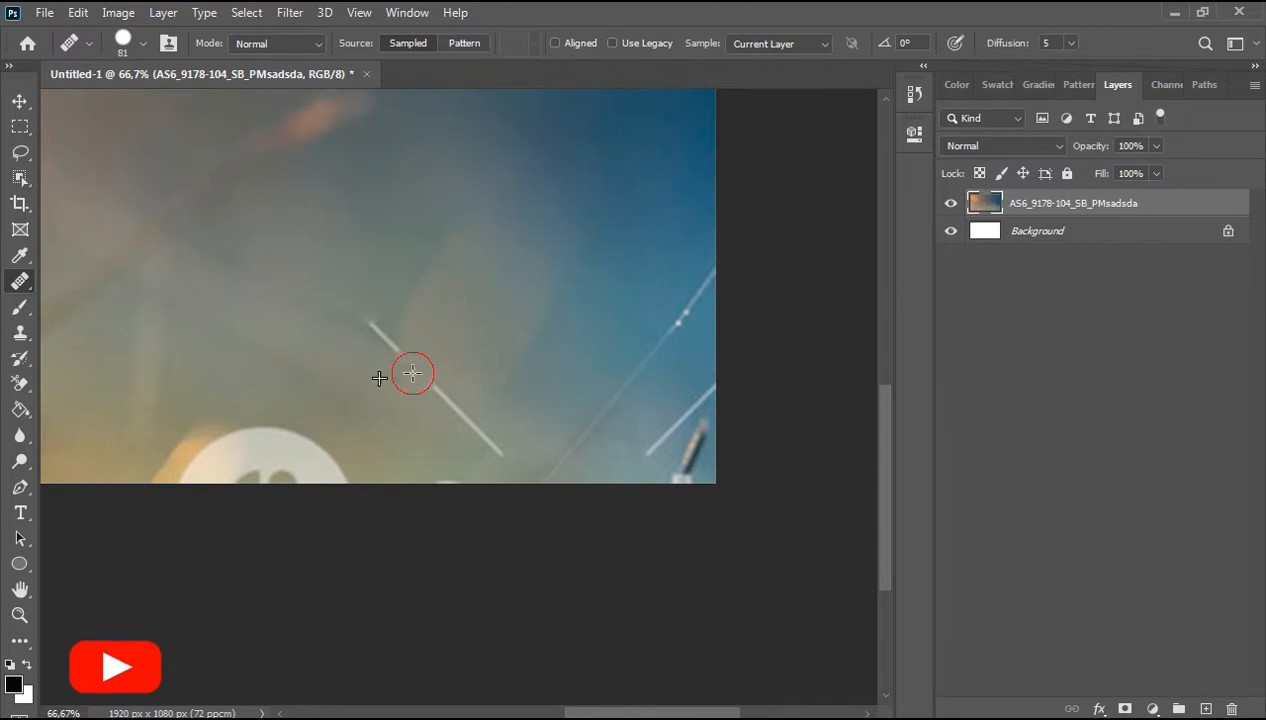
click(455, 412)
click(488, 438)
alt+click(380, 303)
click(376, 328)
click(385, 349)
Step: Heal away the bright round object near the image's bottom edge, undoing one stroke along the way
key(space)
drag(299, 447, 339, 370)
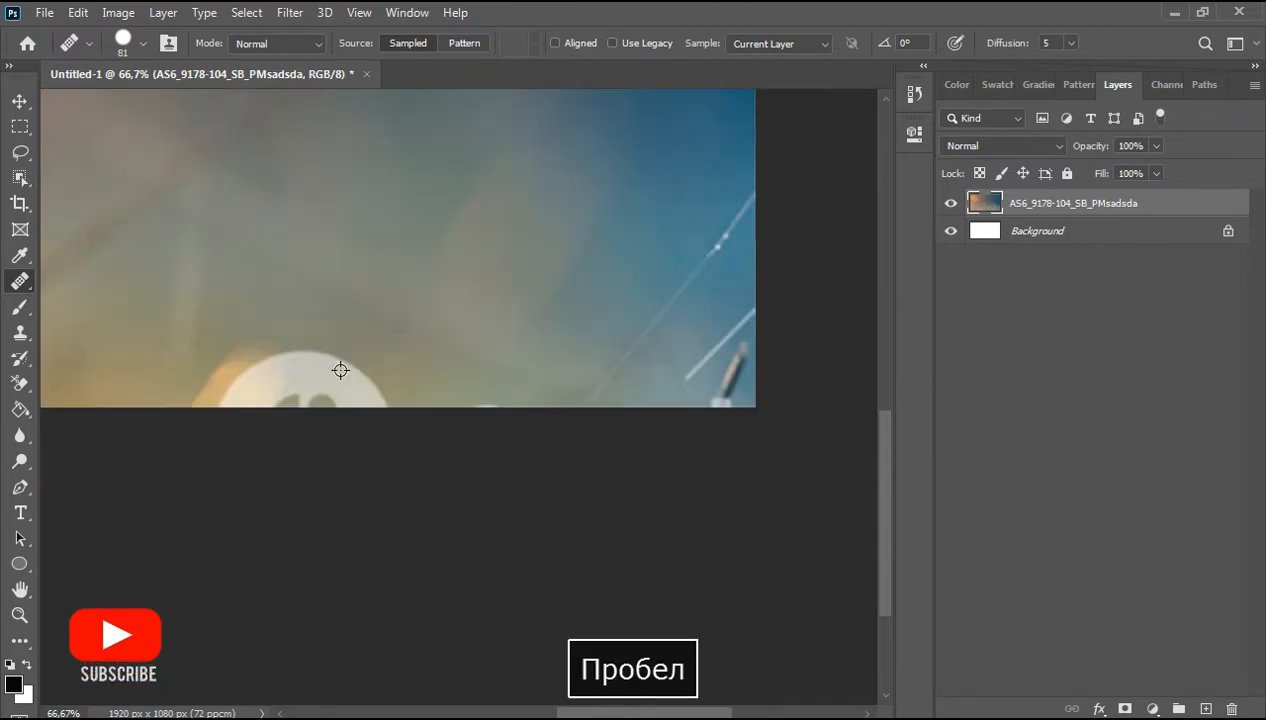
click(338, 345)
key(ctrl+z)
alt+click(342, 337)
click(360, 378)
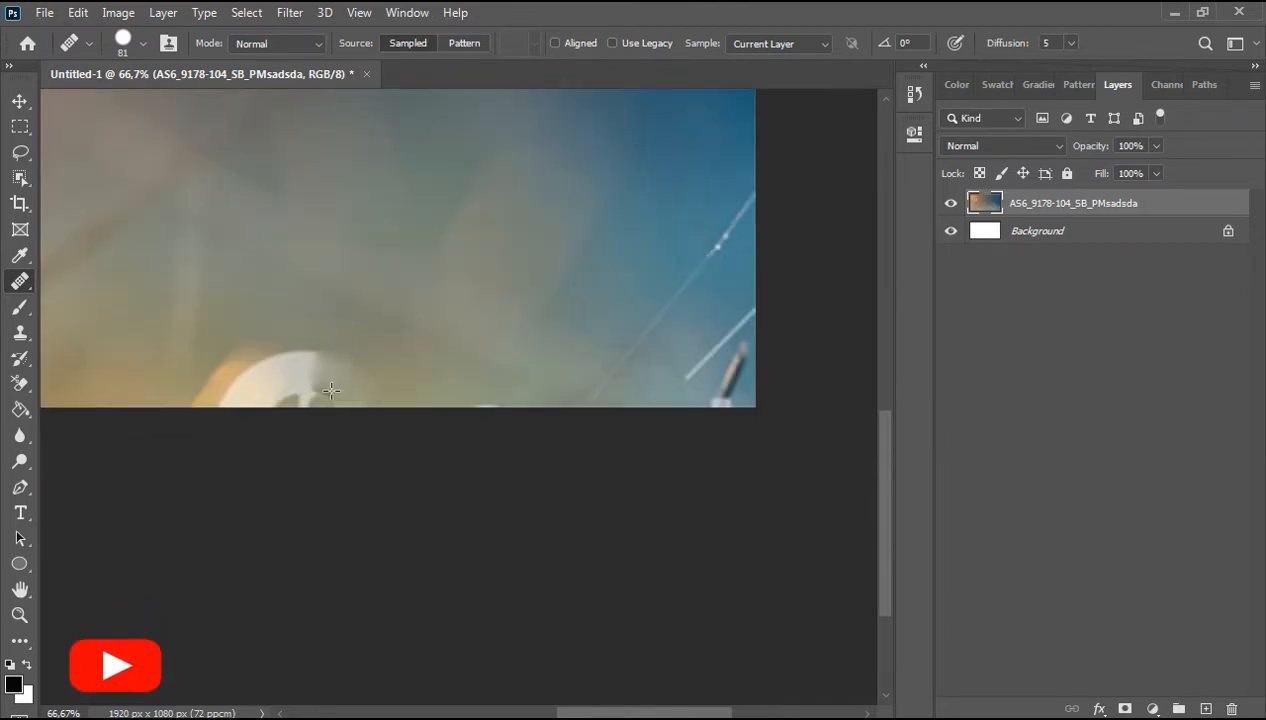
click(319, 394)
alt+click(308, 308)
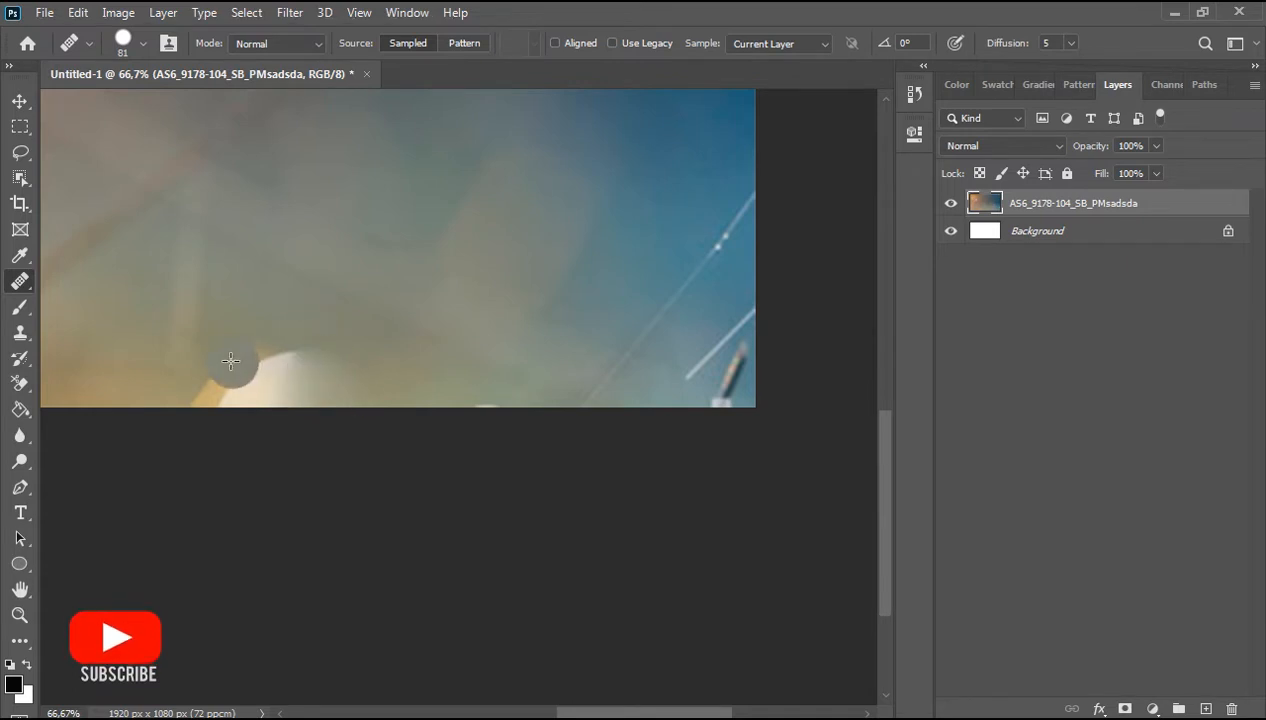
alt+click(216, 332)
click(239, 380)
click(267, 382)
click(310, 371)
alt+click(277, 290)
click(257, 389)
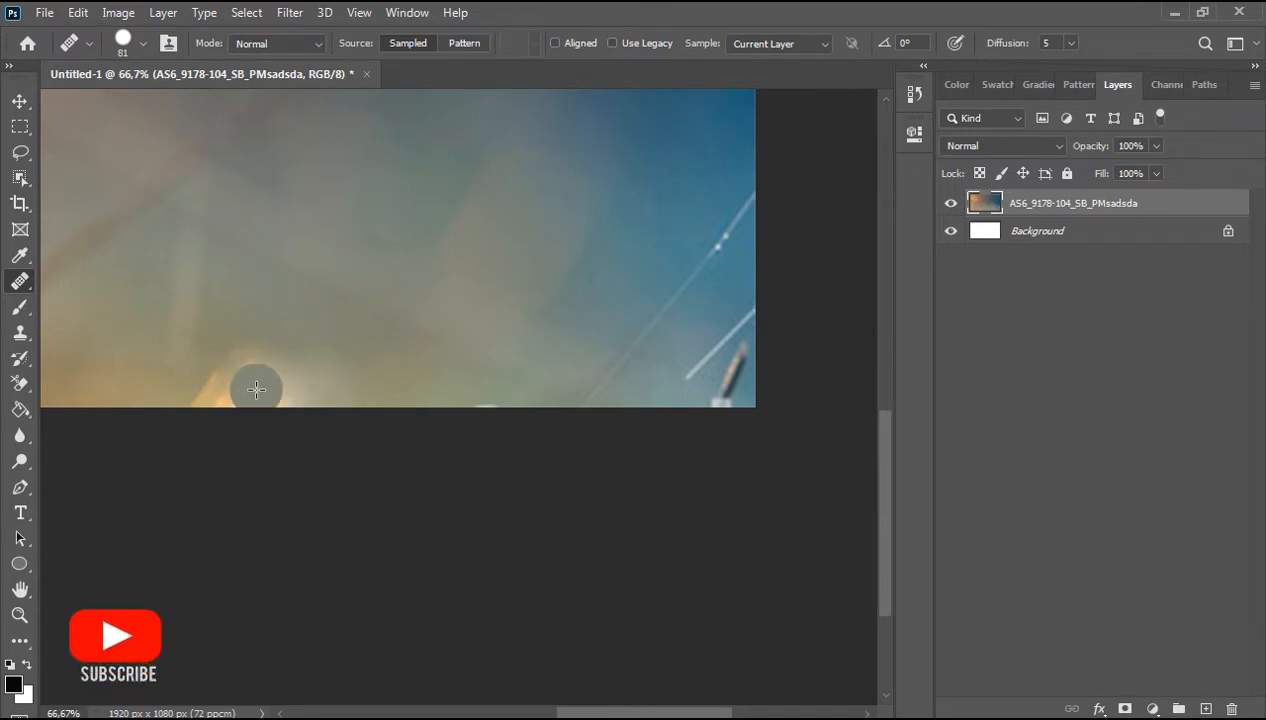
click(306, 377)
Step: Heal away the thin line near the image's right edge
key(space)
drag(710, 323, 475, 345)
alt+click(506, 331)
click(469, 365)
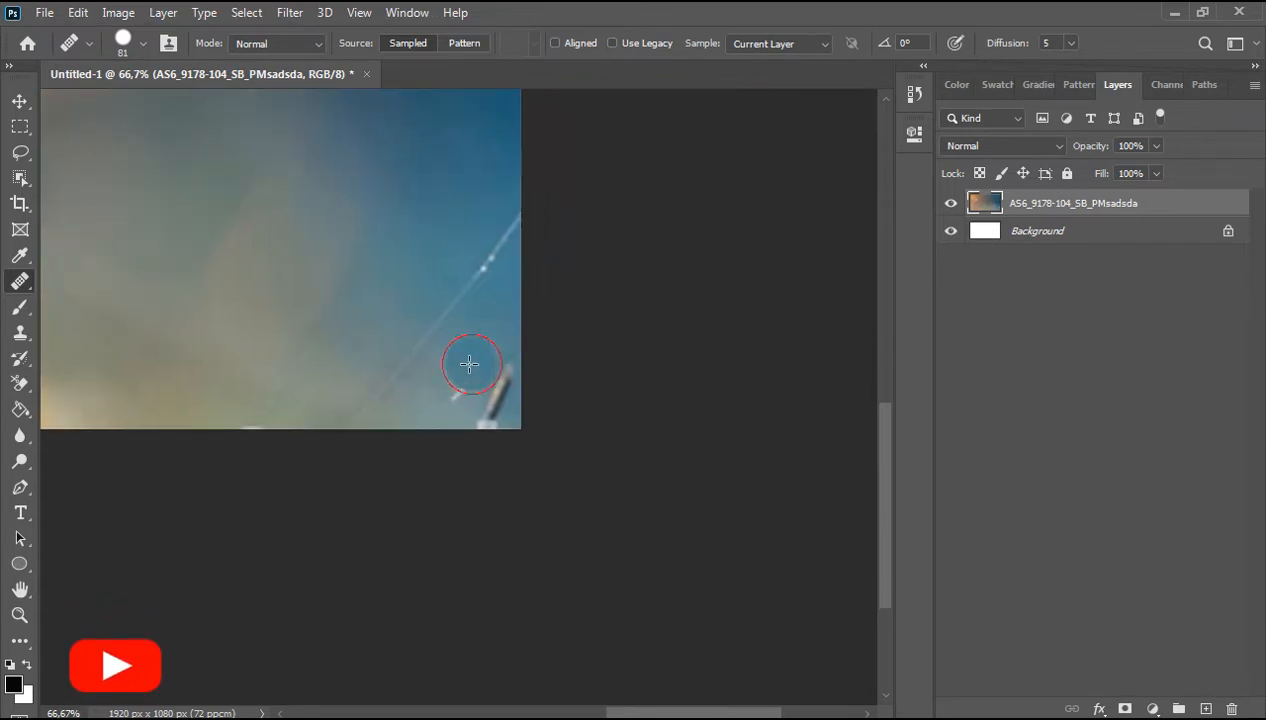
Step: Add a Hue/Saturation adjustment layer with Hue set to -24
scroll(297, 232, down, 2)
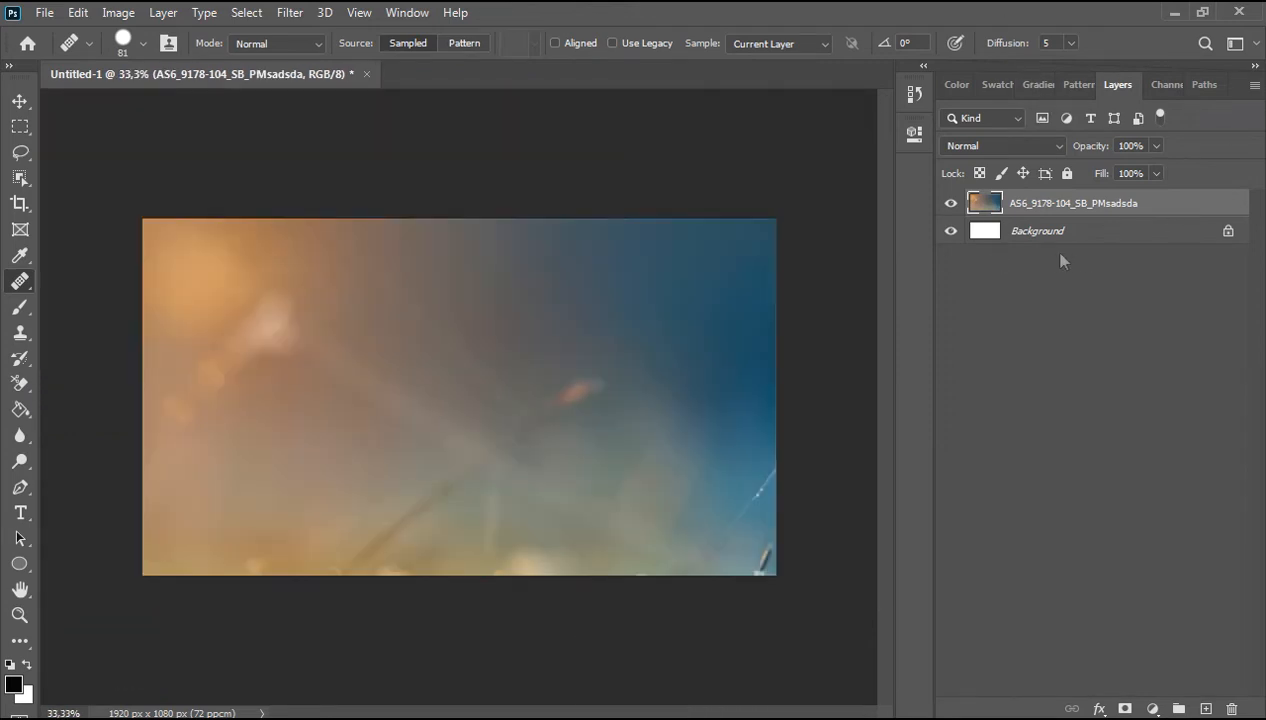
click(1152, 708)
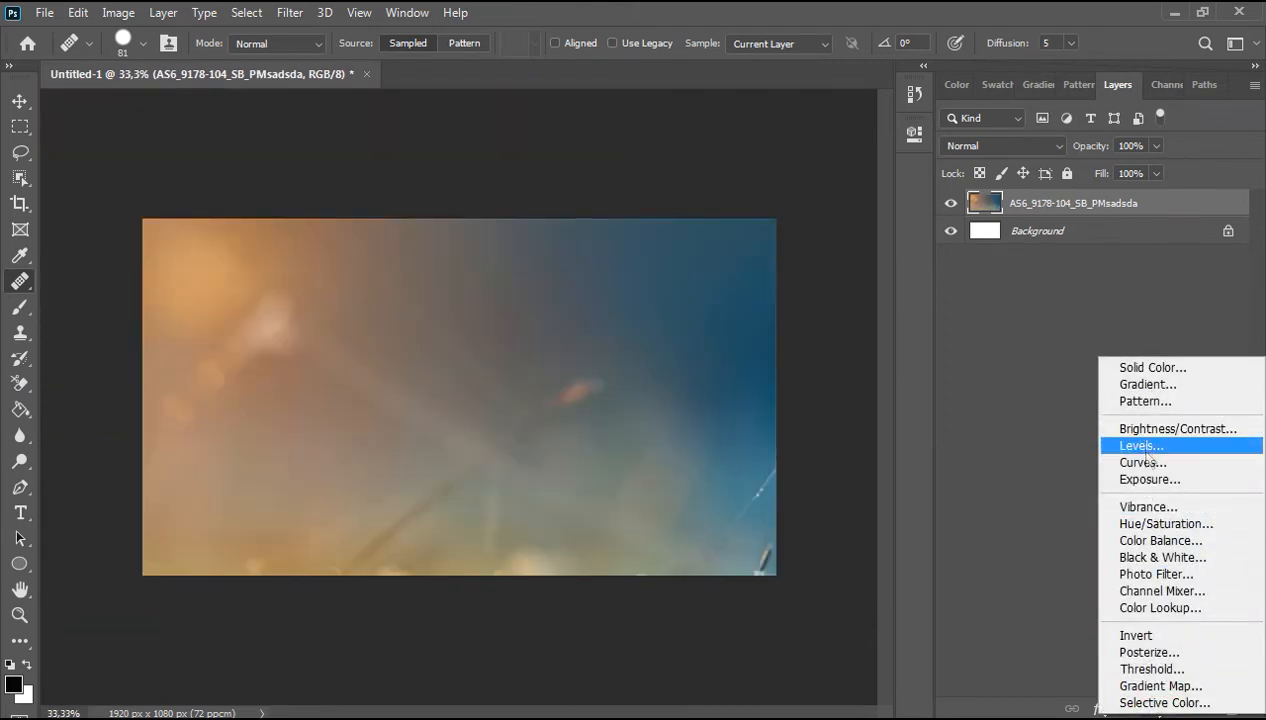
click(1160, 523)
drag(745, 266, 718, 268)
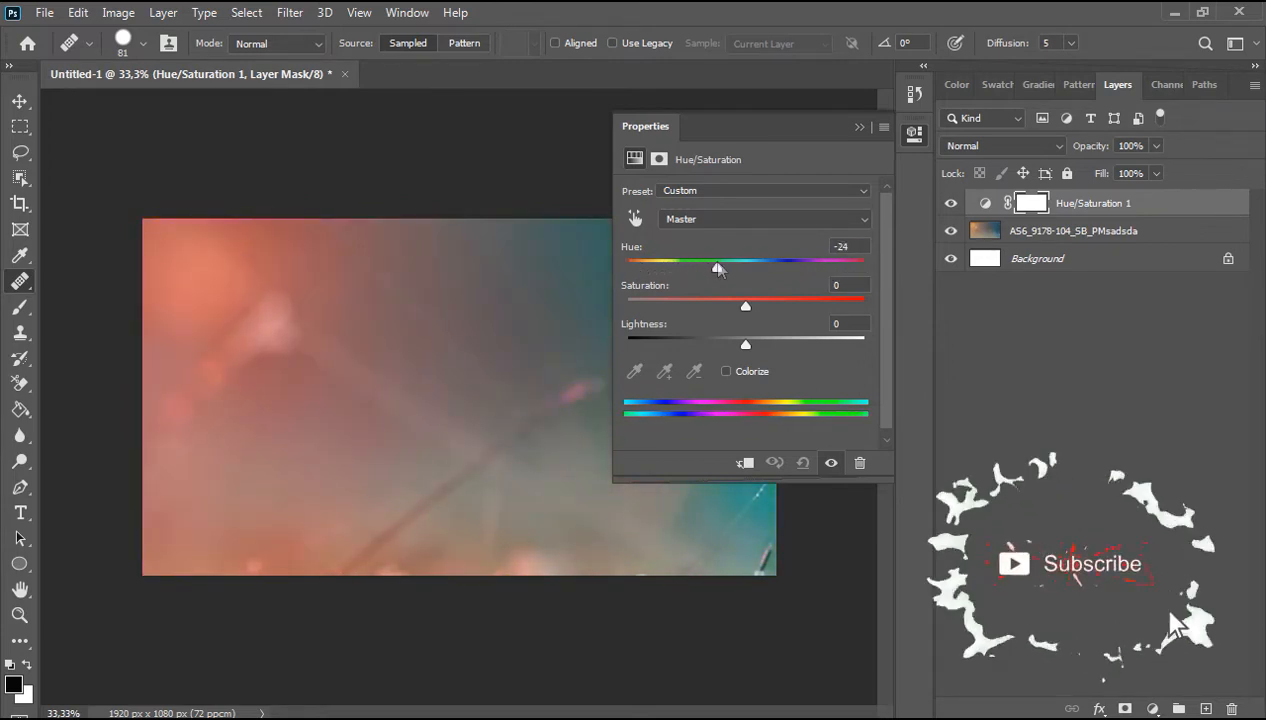
click(858, 129)
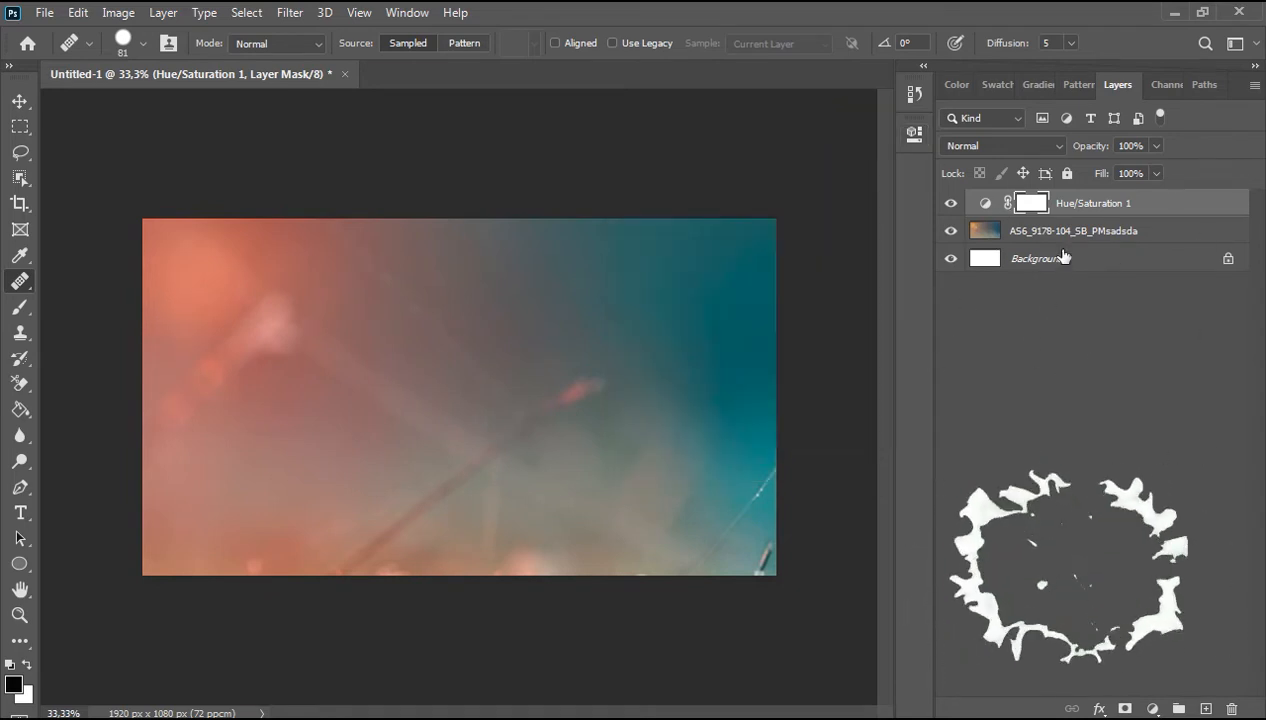
Step: Group the adjustment layer, the photo layer and the Background into one group
ctrl+click(1077, 236)
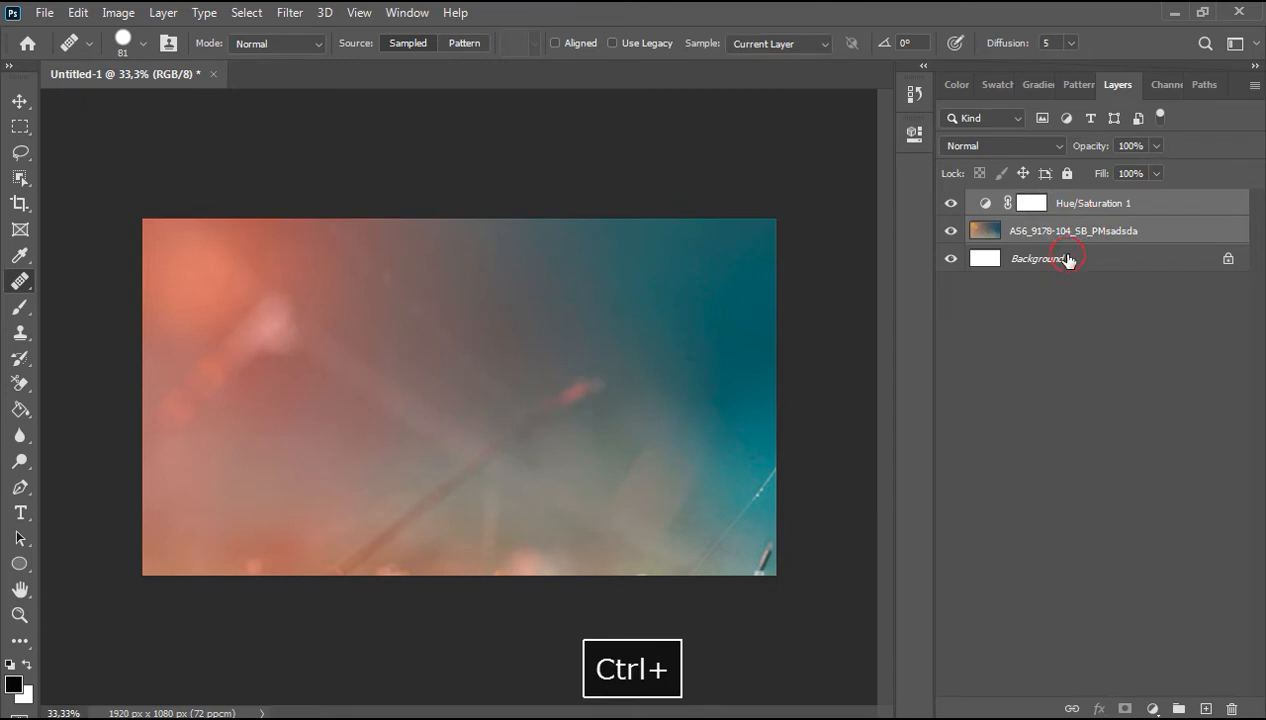
ctrl+click(1074, 259)
key(m)
click(1181, 708)
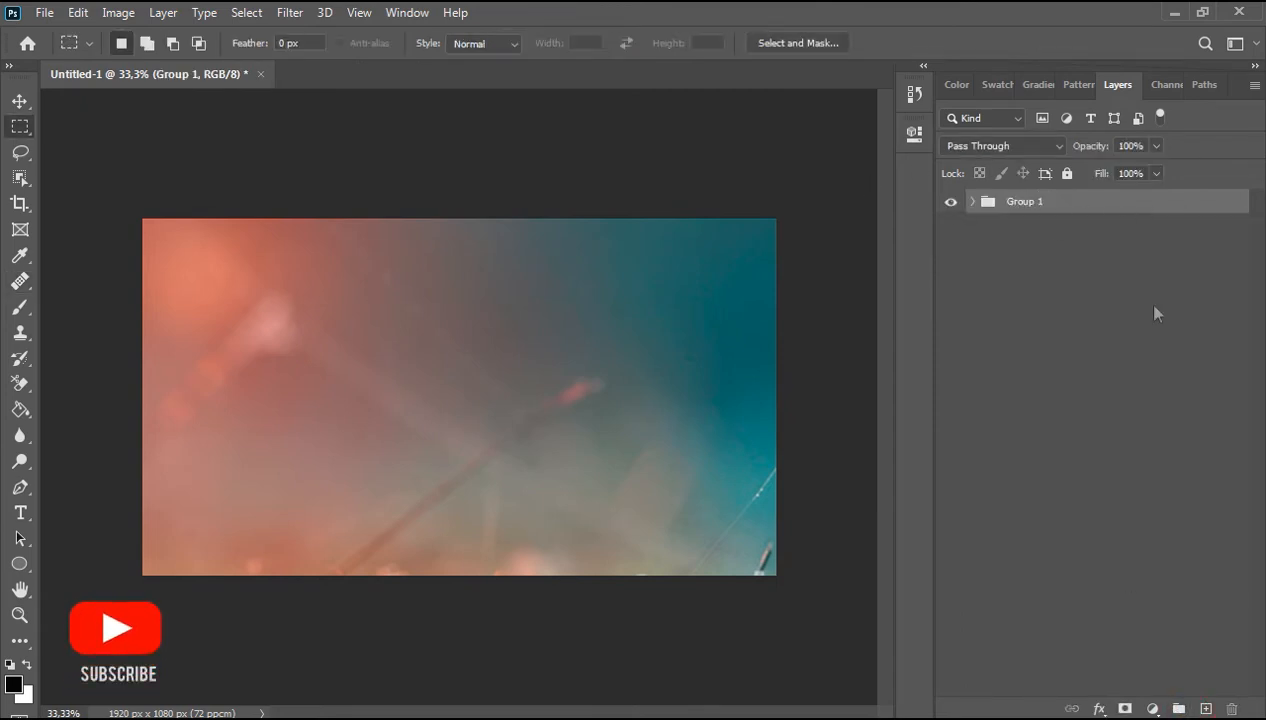
Step: Start a text box at the image centre with the Type tool using the RiotSquad font at 24 pt
click(22, 514)
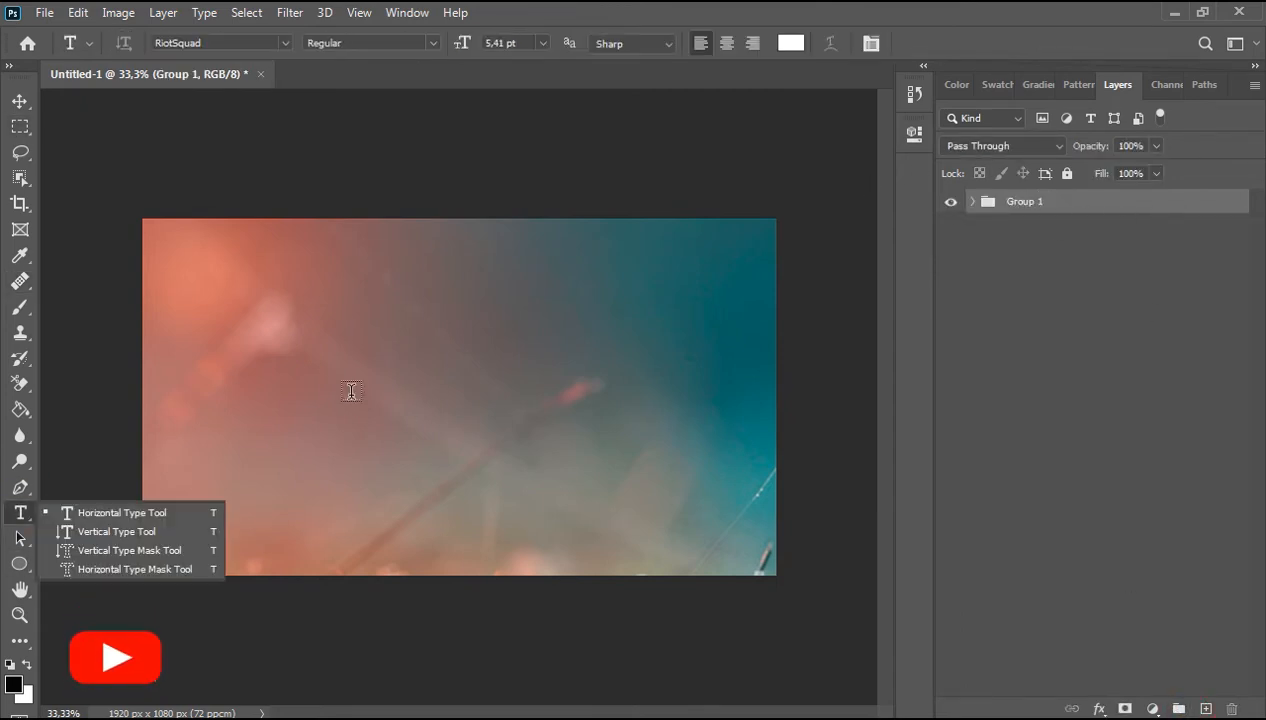
click(166, 42)
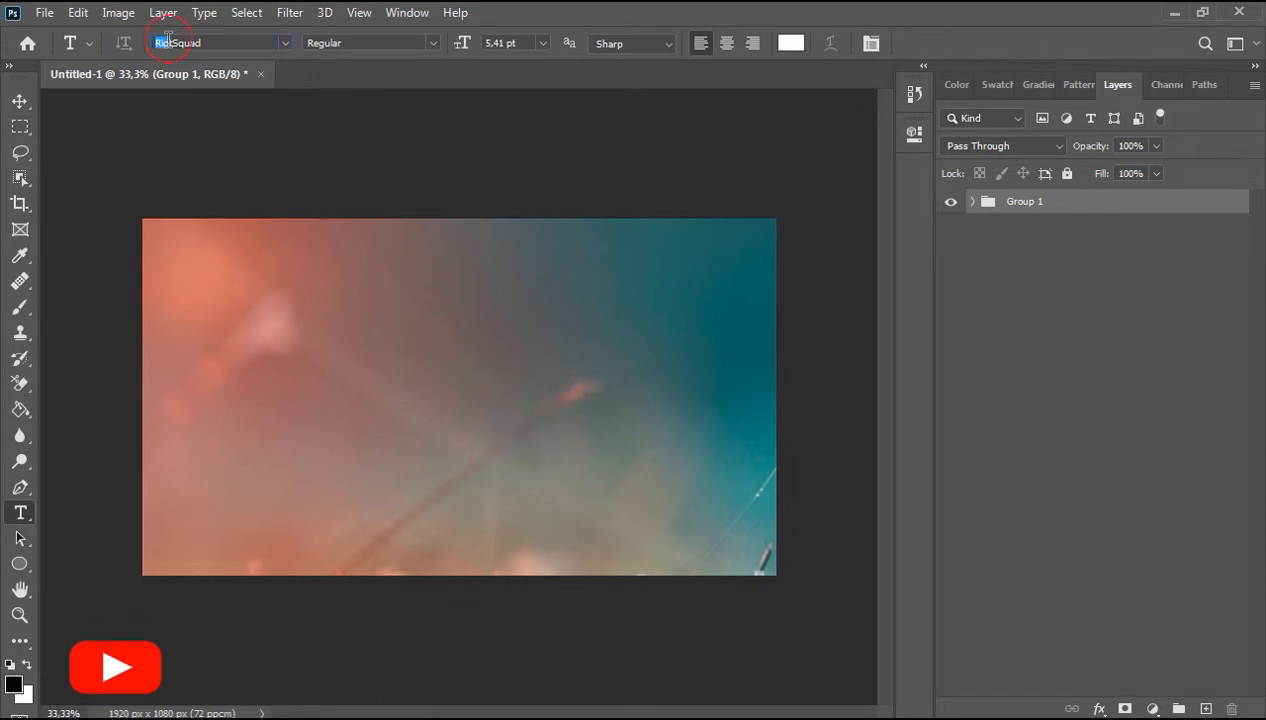
click(204, 43)
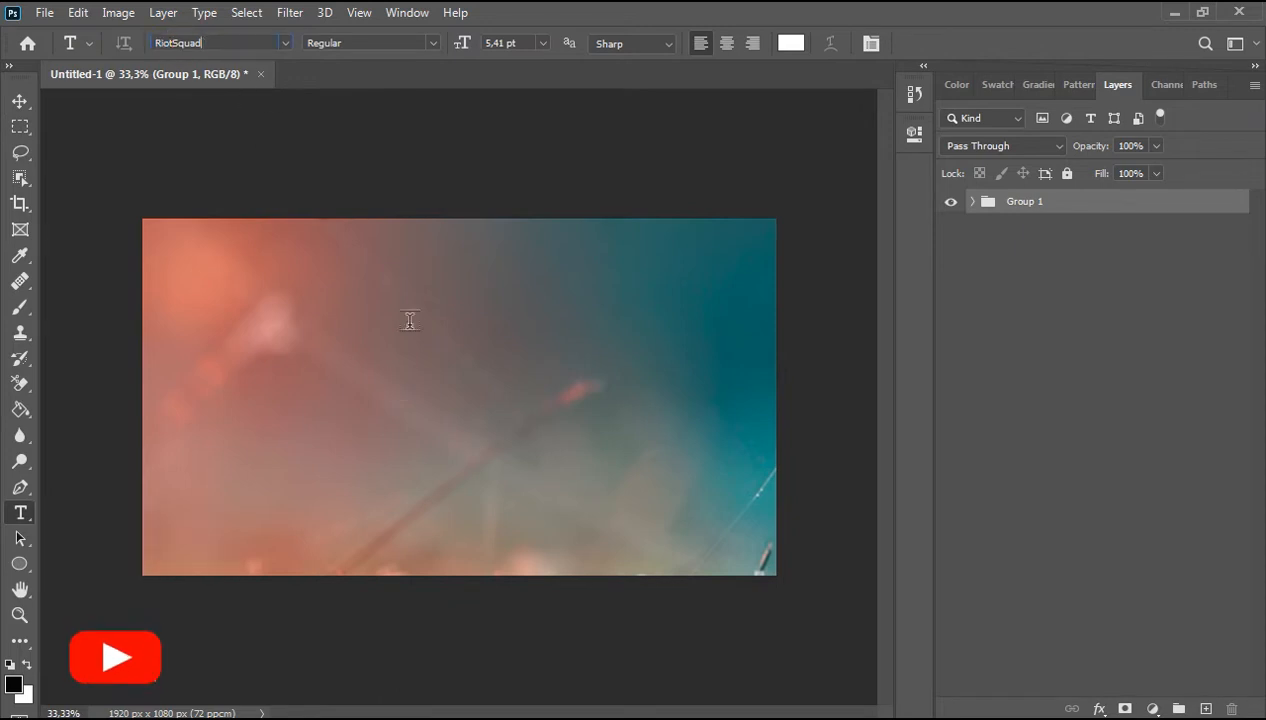
click(361, 403)
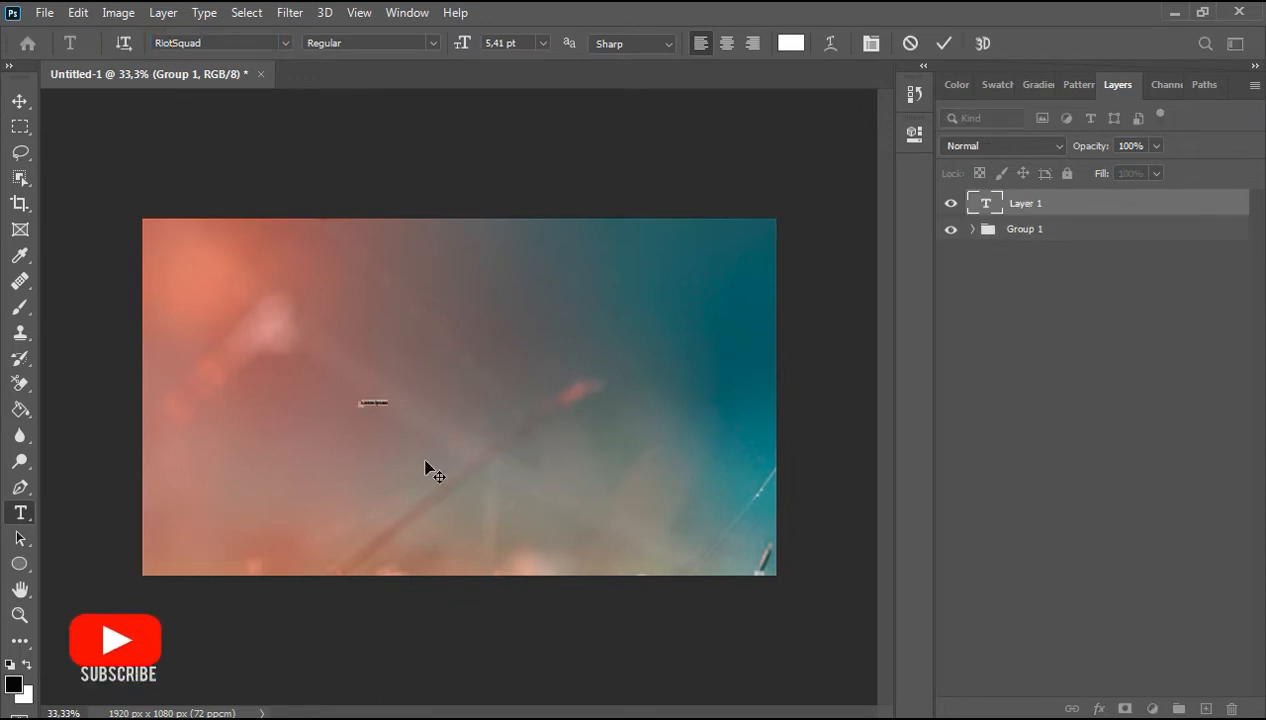
click(542, 44)
click(528, 217)
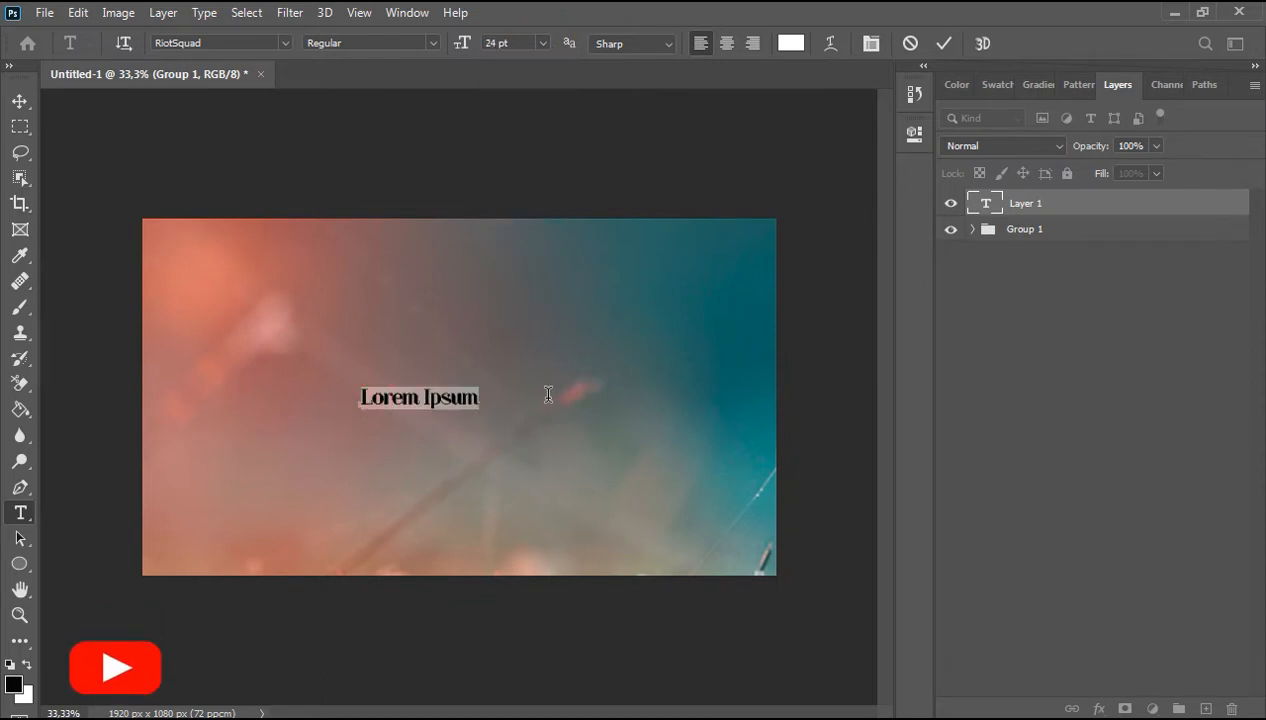
Step: Type the title text SpacesUz, fixing the capital S and U
key(Caps_Lock)
text(SPACES)
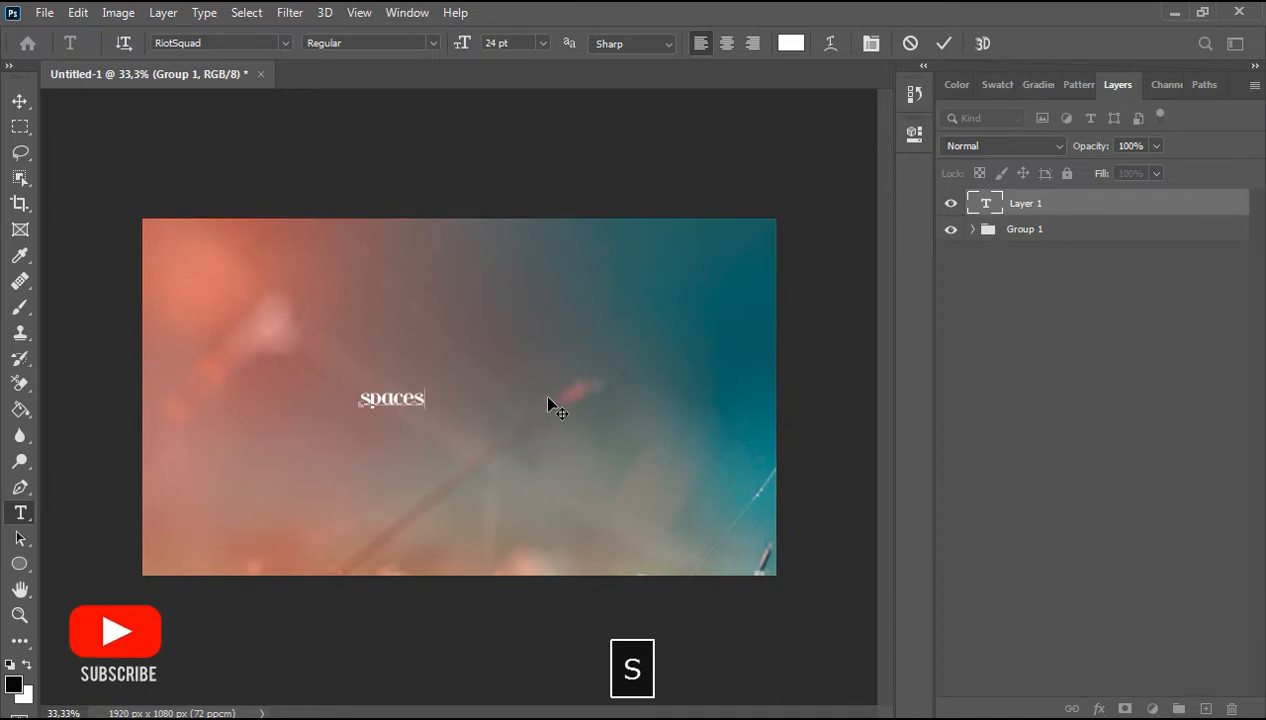
text(UZ)
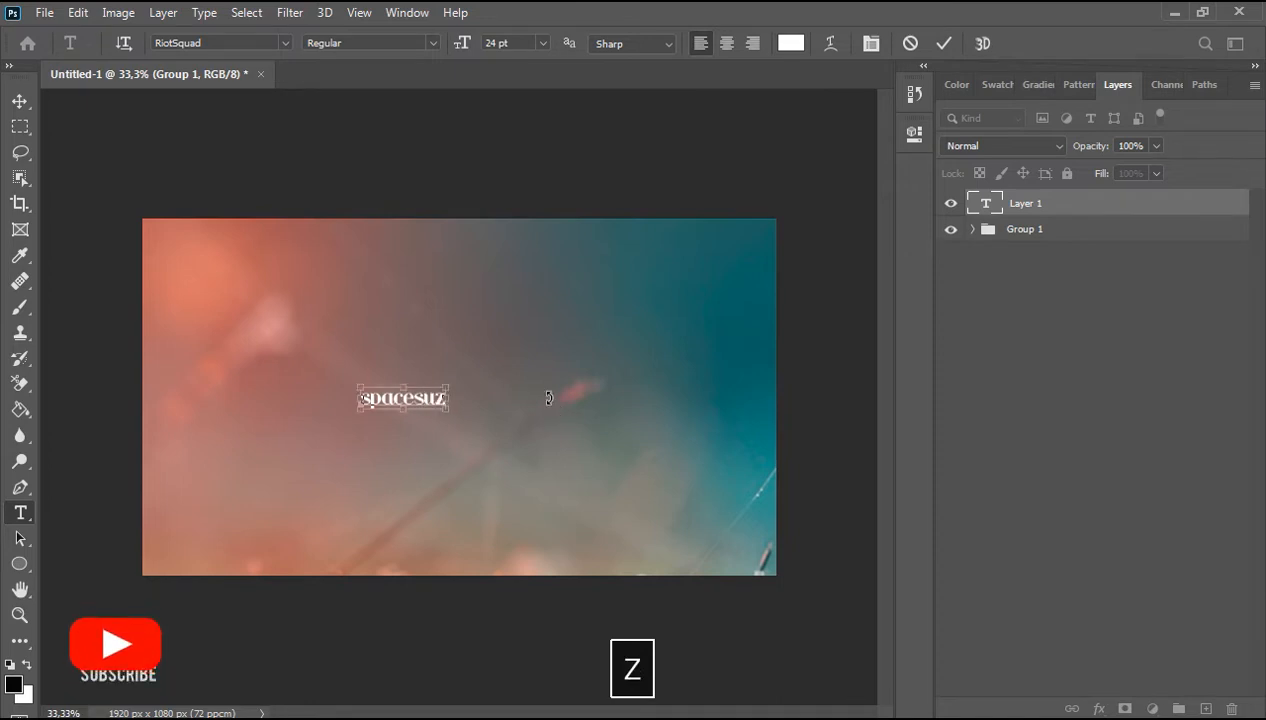
key(ctrl+Left)
key(Delete)
text(S)
key(ctrl+Right)
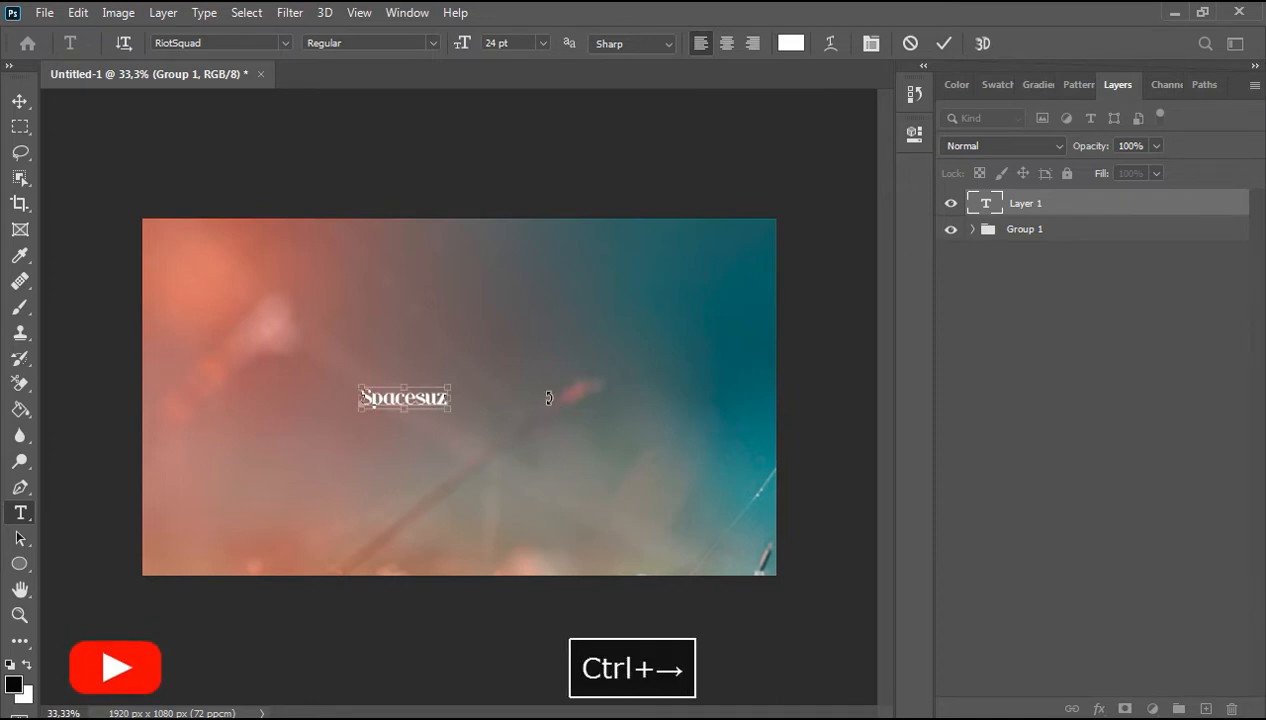
key(Left)
key(Delete)
text(U)
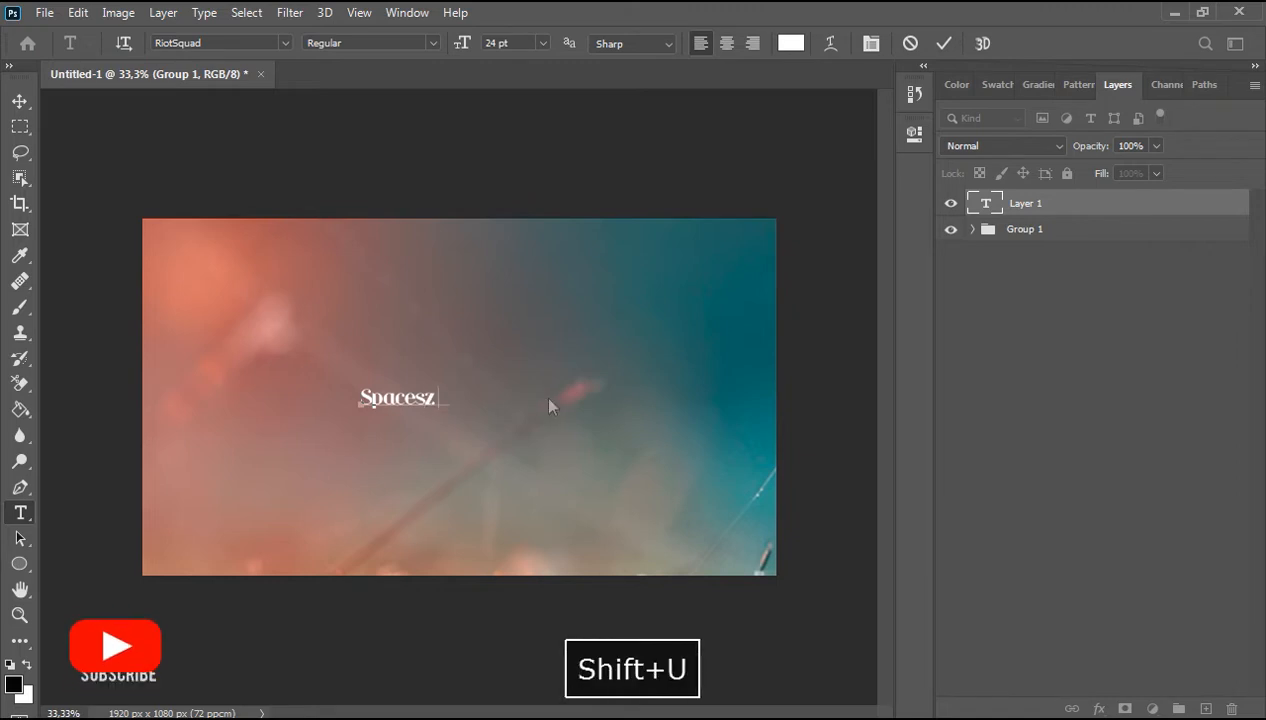
Step: Move the title text to the right
click(20, 101)
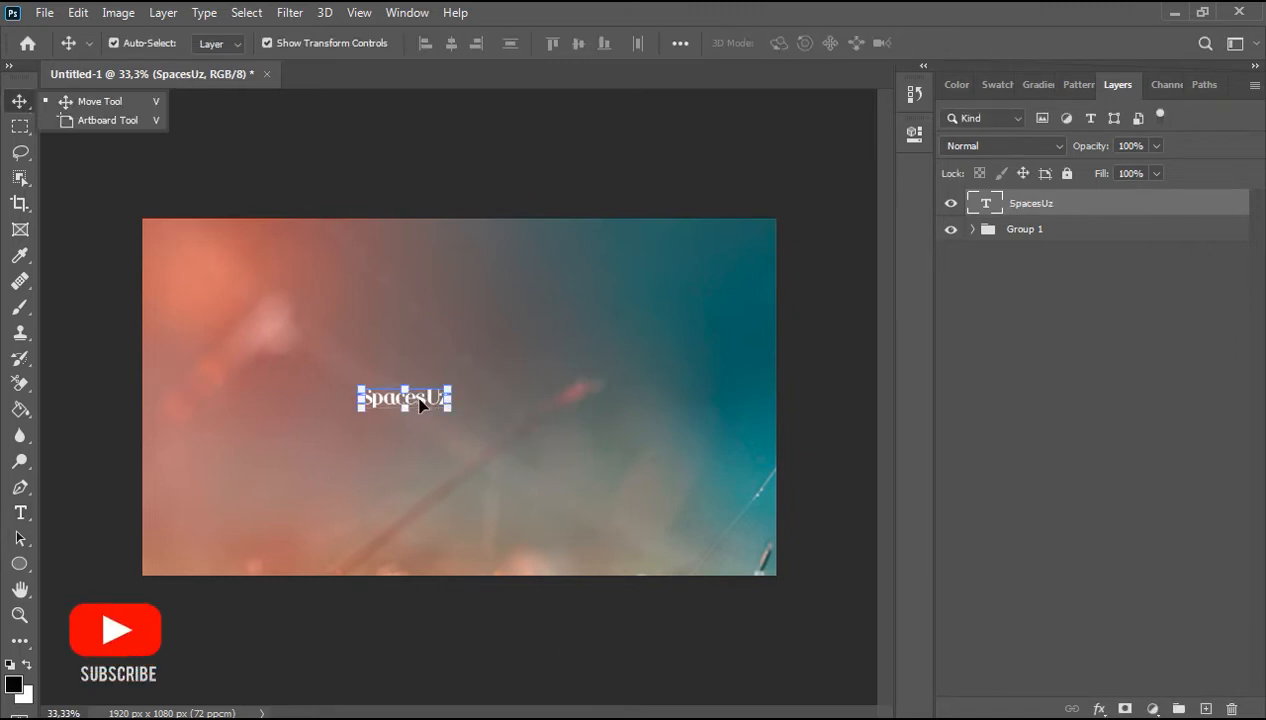
drag(420, 403, 487, 403)
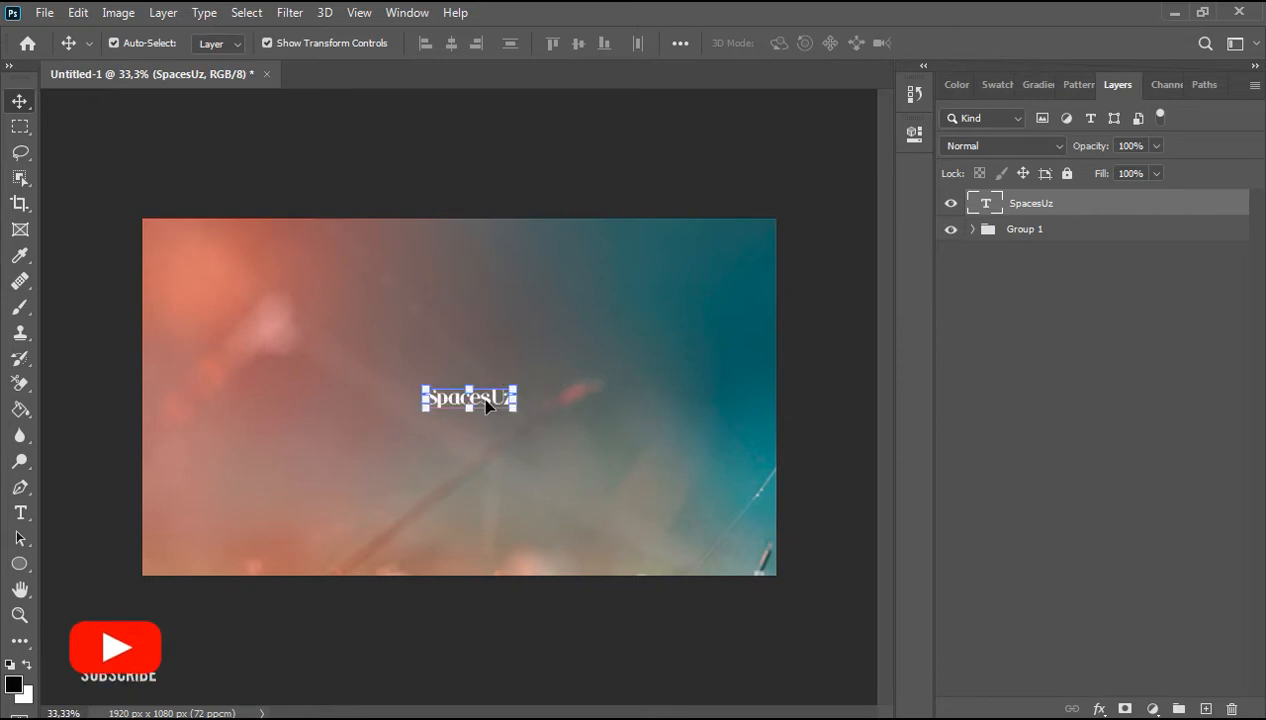
Step: Select all of the title text and set its size to 72 pt
click(21, 514)
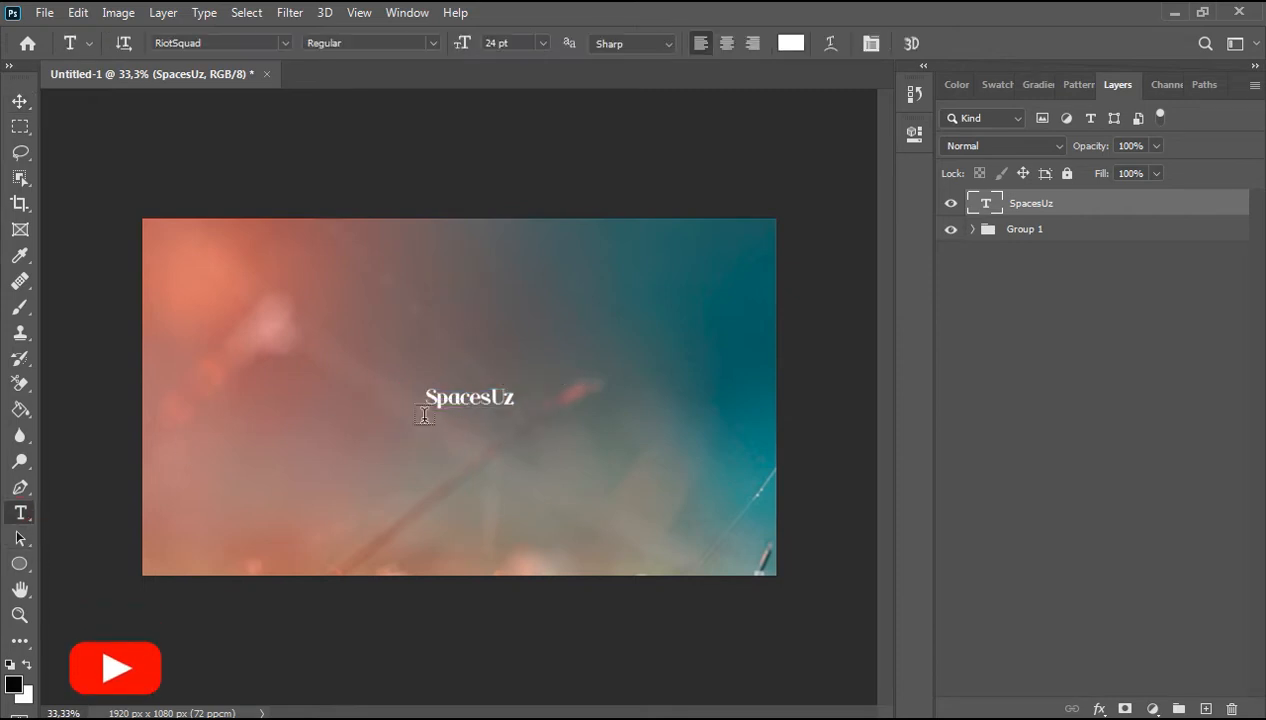
click(424, 401)
drag(424, 400, 531, 393)
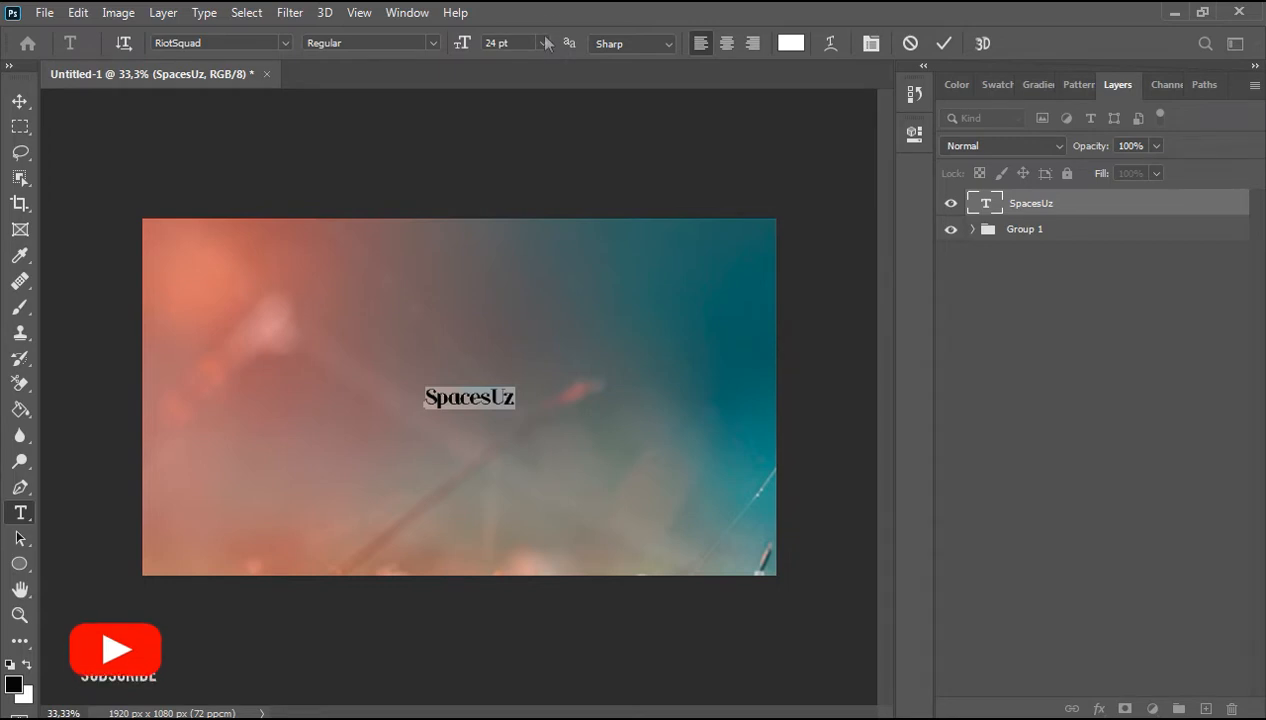
click(543, 43)
click(508, 295)
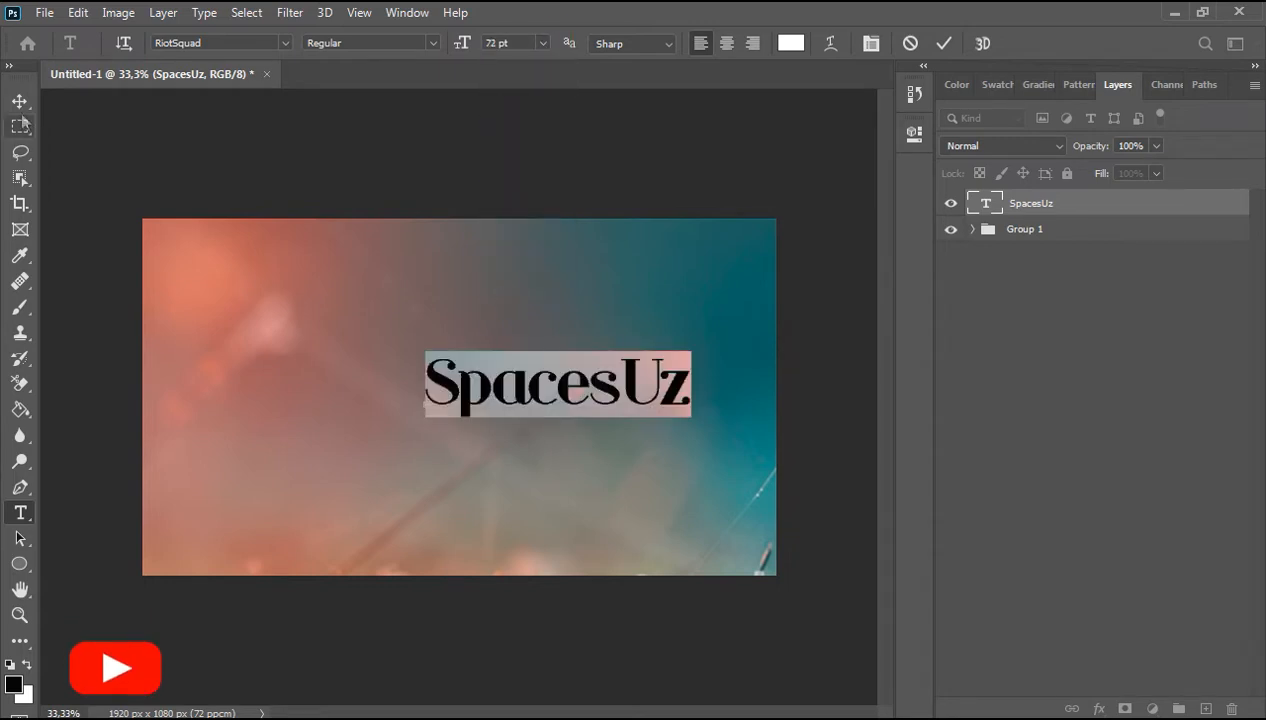
Step: Move the enlarged title left to roughly centre it on the image
click(19, 101)
drag(565, 392, 467, 390)
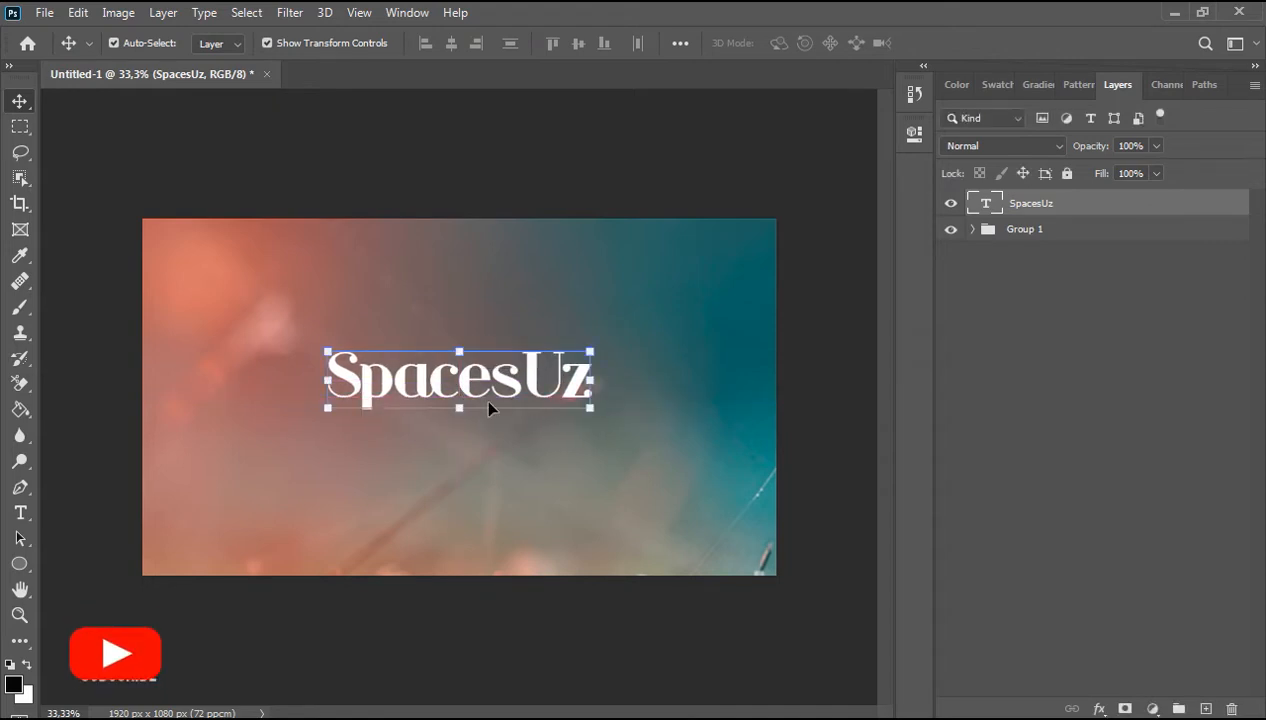
click(419, 429)
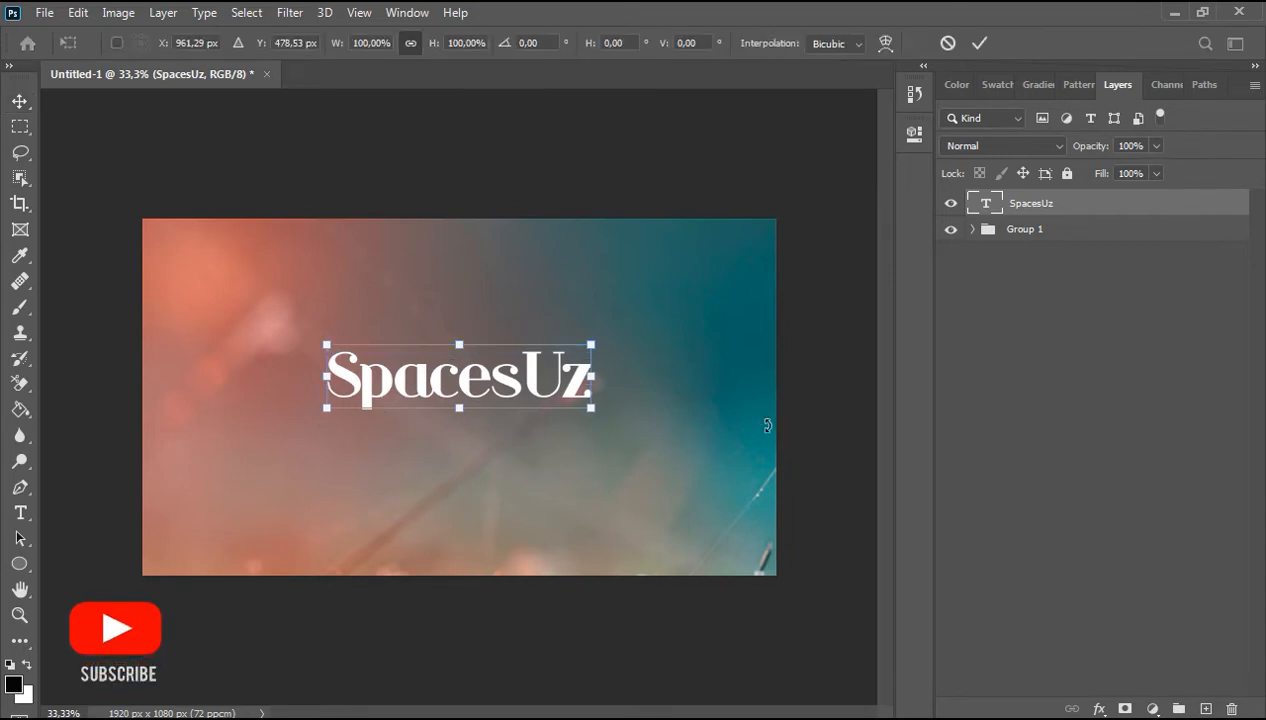
key(Return)
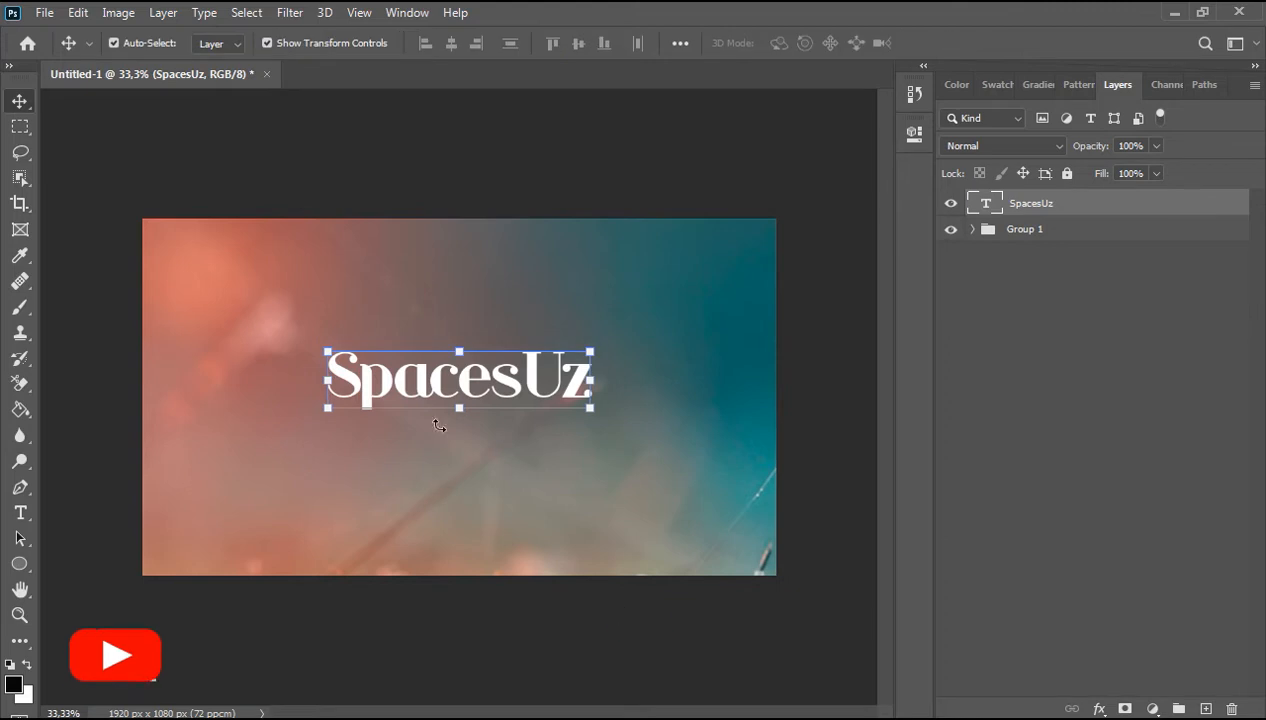
Step: Draw a closed, right-pointing arrow-shaped path with the Pen tool below the title
click(20, 487)
ctrl+click(352, 410)
ctrl+click(352, 410)
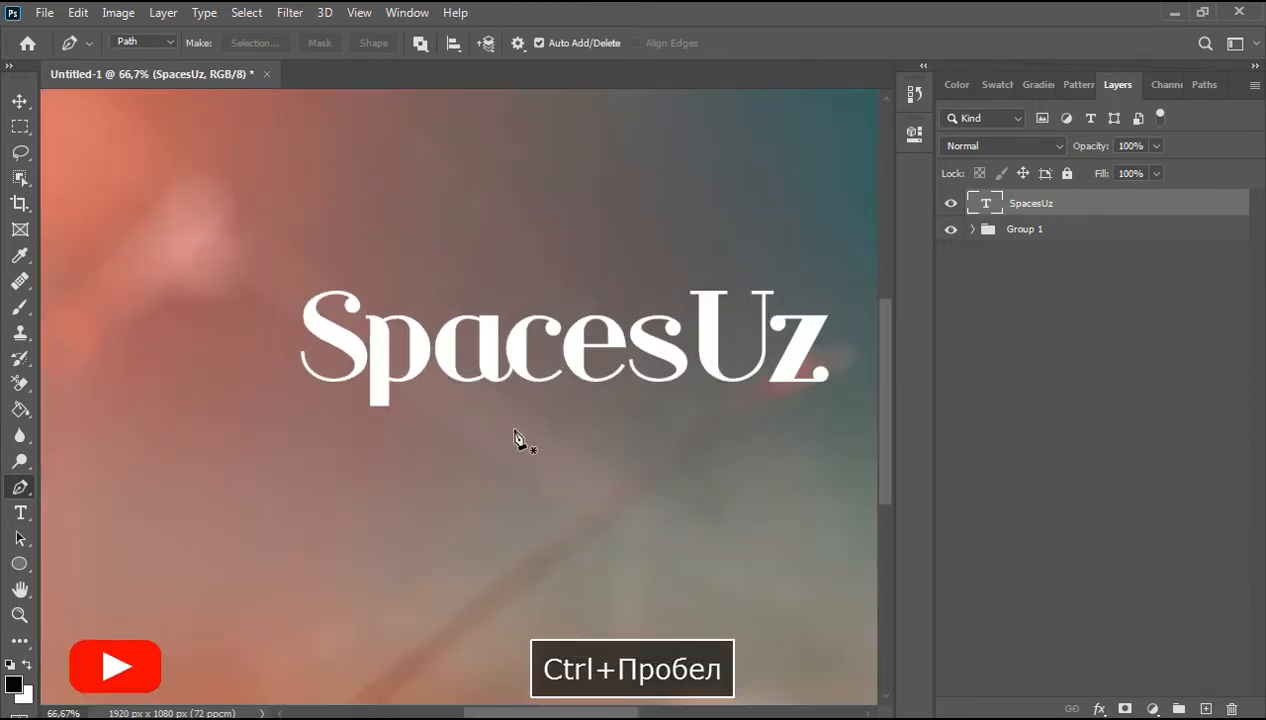
drag(507, 458, 452, 413)
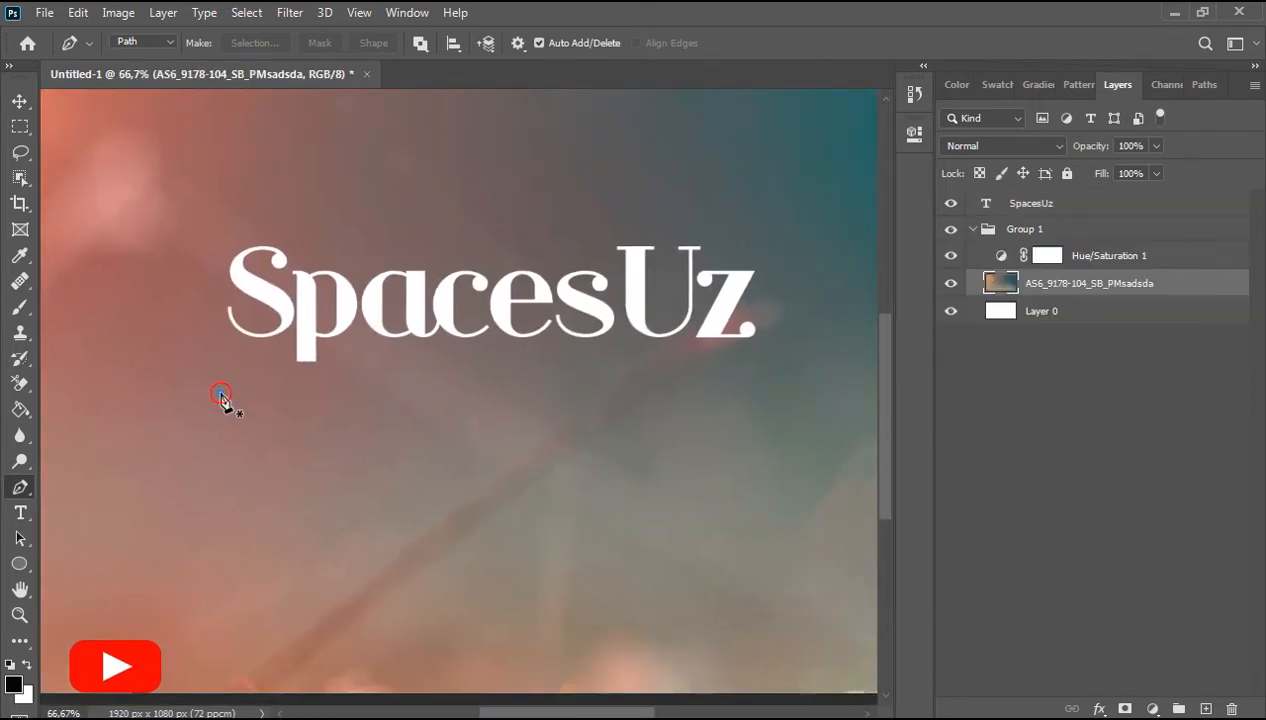
click(220, 393)
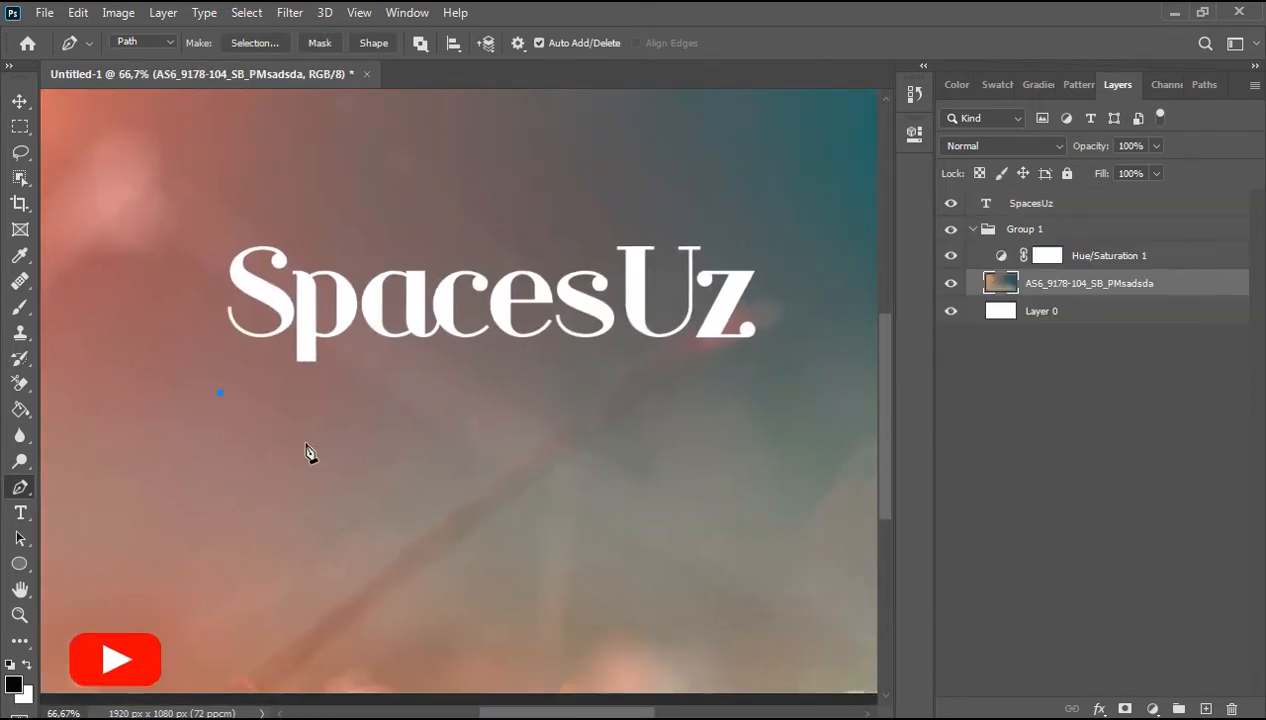
click(300, 441)
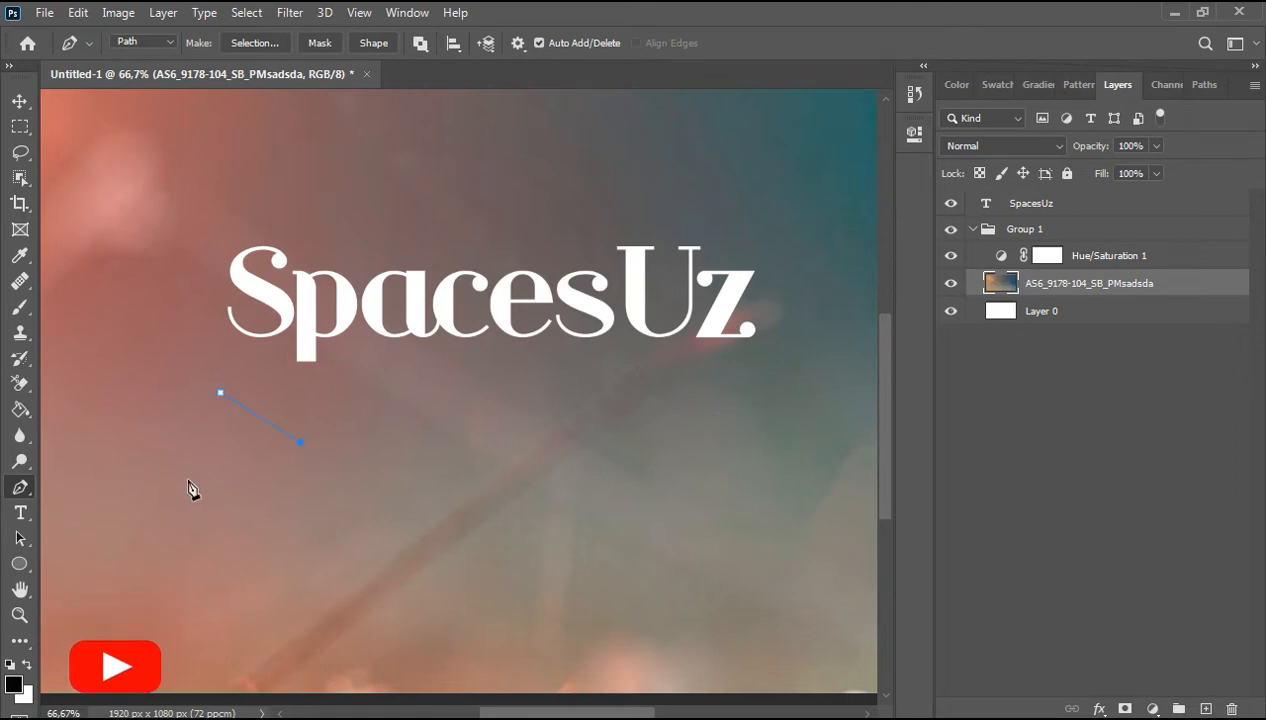
drag(188, 480, 195, 514)
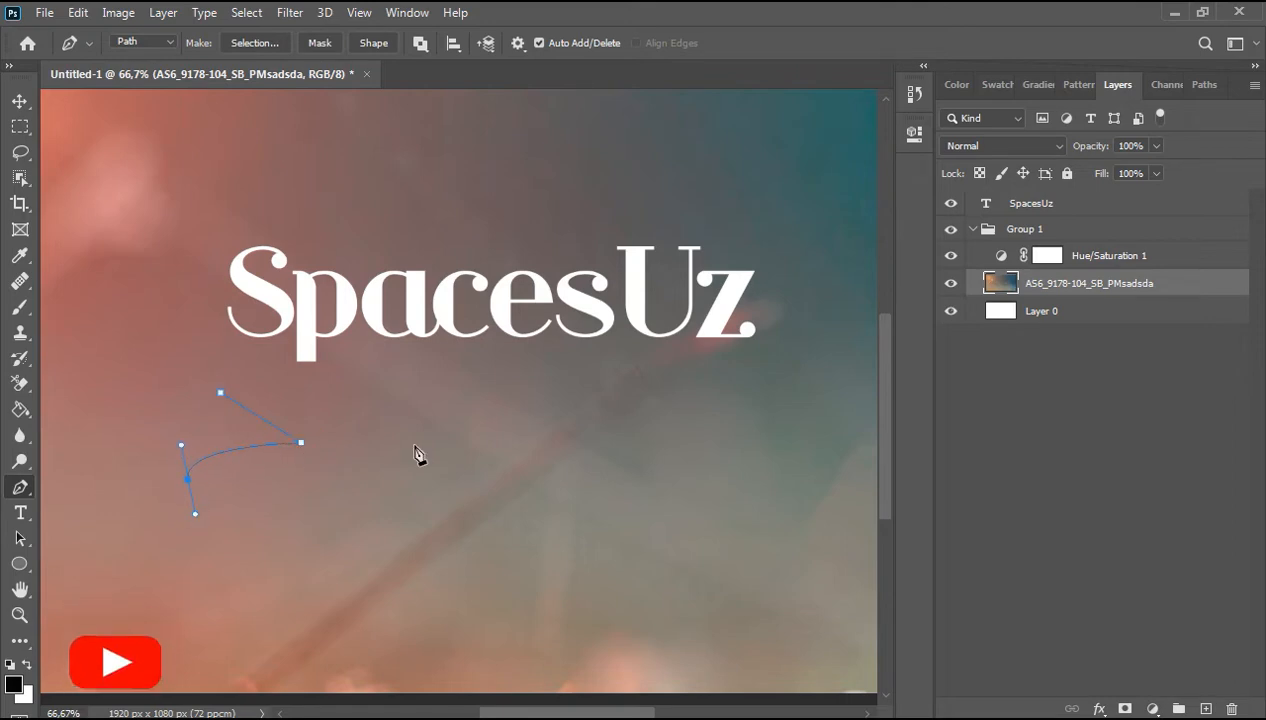
click(777, 458)
key(ctrl+z)
drag(790, 419, 870, 405)
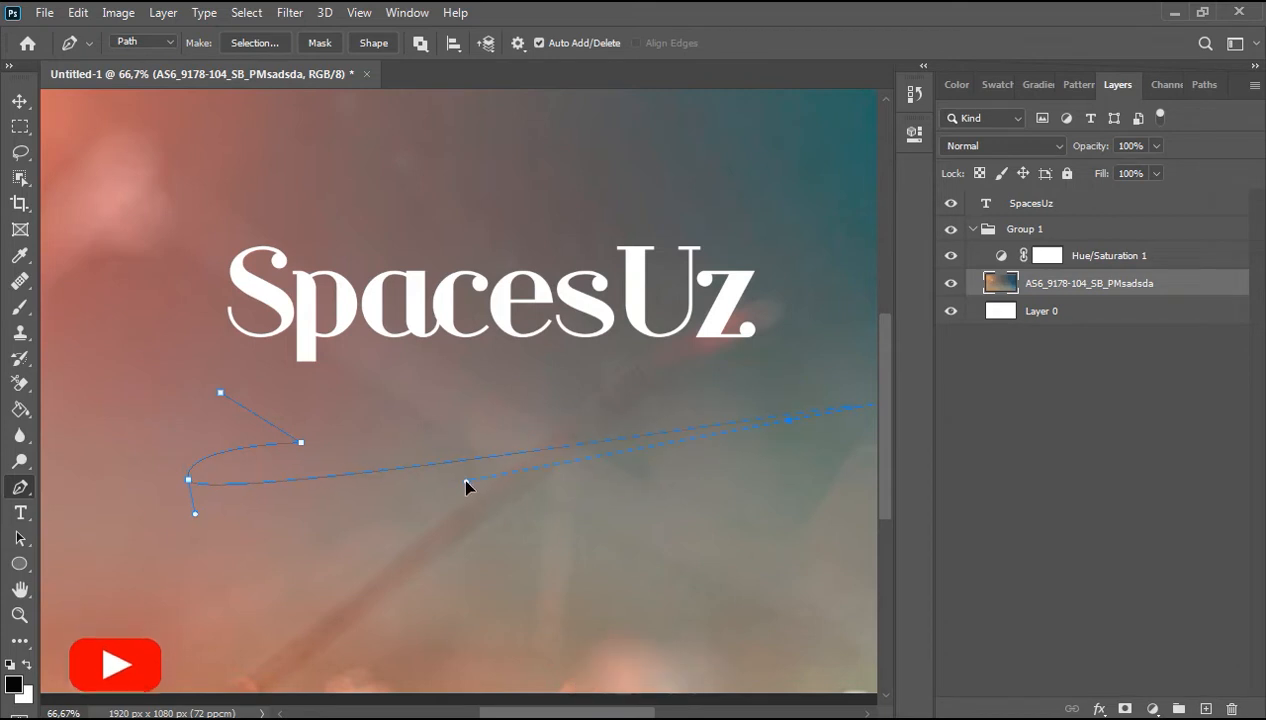
key(ctrl+z)
key(ctrl+z)
drag(244, 466, 197, 480)
drag(768, 375, 788, 498)
key(ctrl+z)
key(ctrl+z)
key(ctrl+z)
key(ctrl+z)
drag(189, 516, 198, 564)
drag(740, 432, 627, 438)
key(ctrl+z)
key(ctrl+z)
click(184, 495)
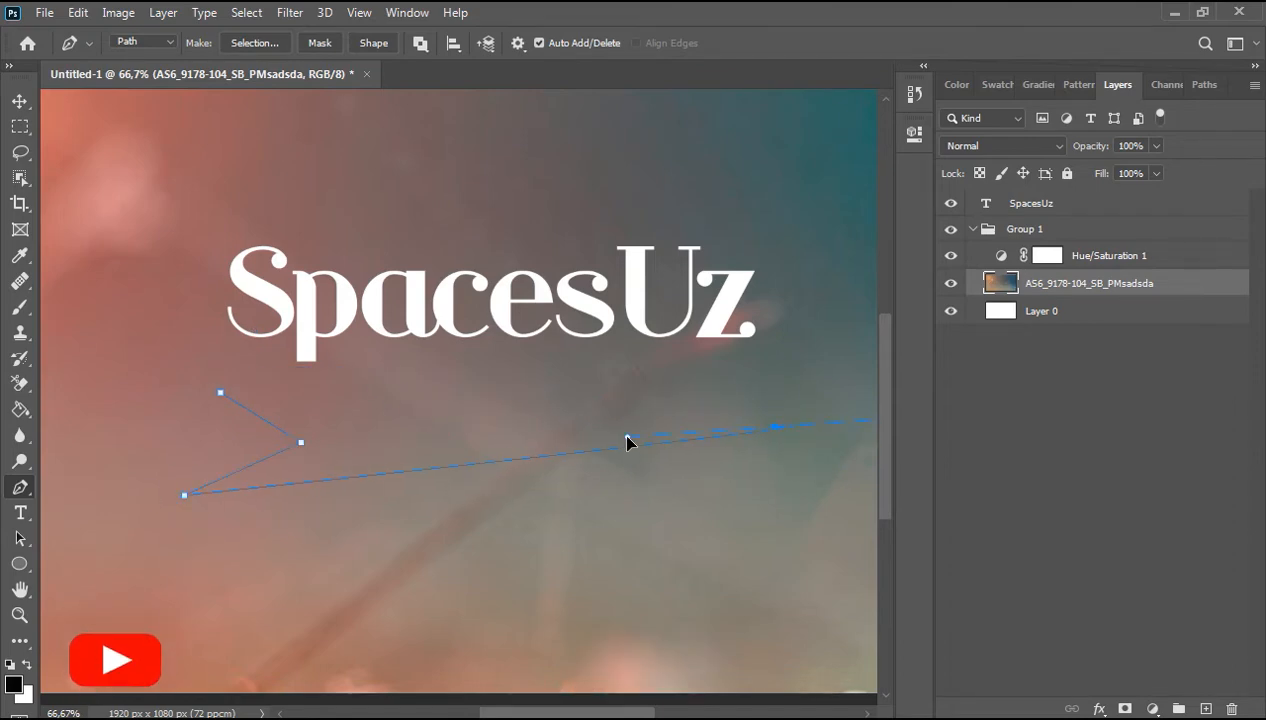
click(221, 393)
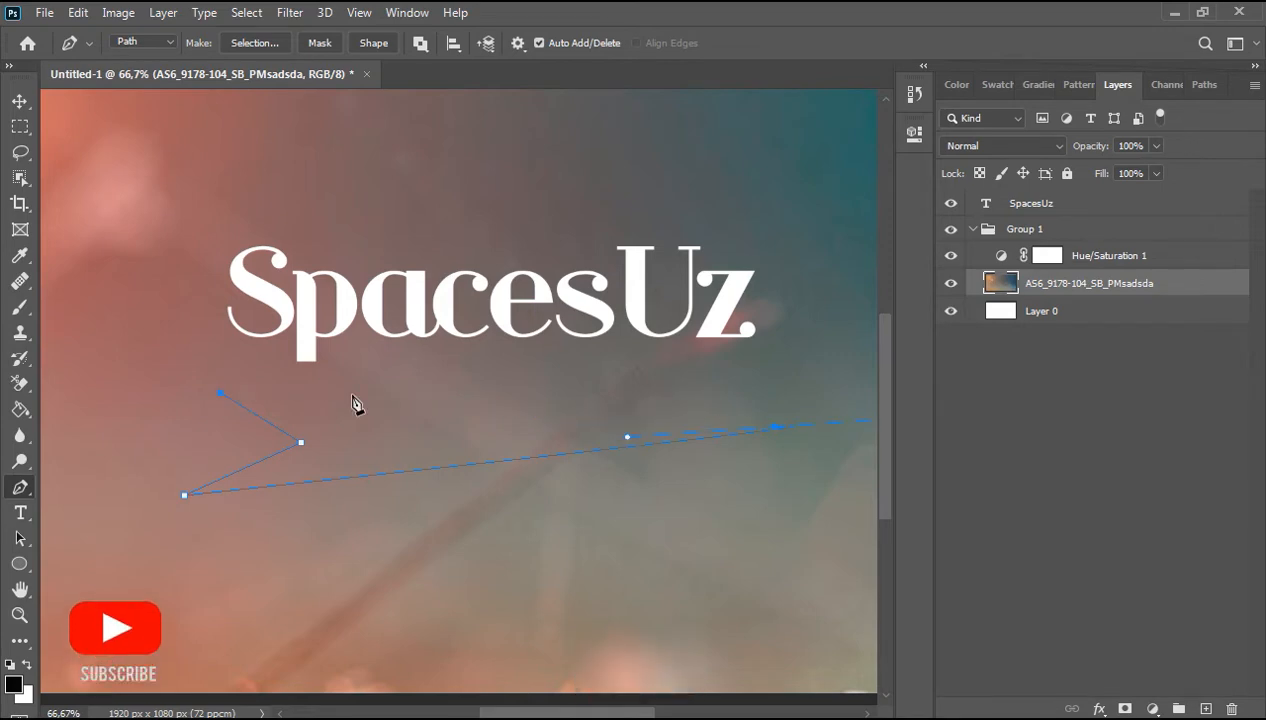
Step: Define the closed path as a new custom shape, keeping the default name
right_click(404, 446)
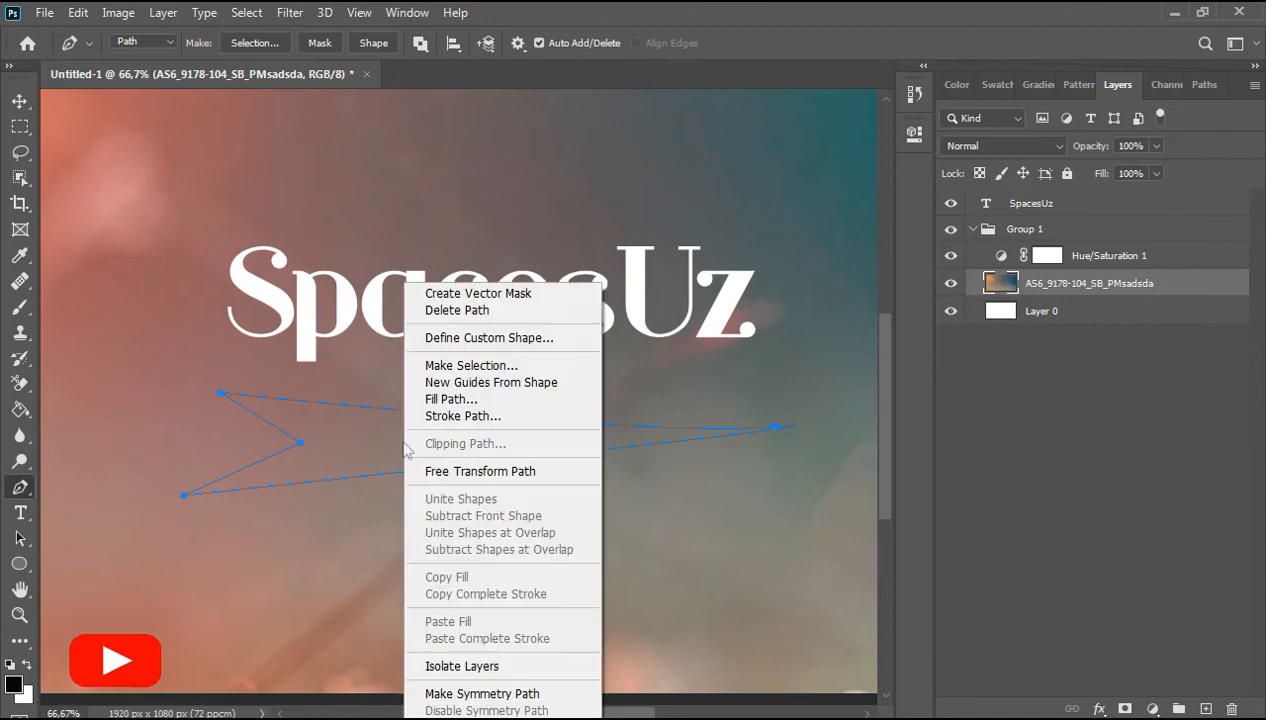
click(547, 339)
drag(546, 326, 621, 325)
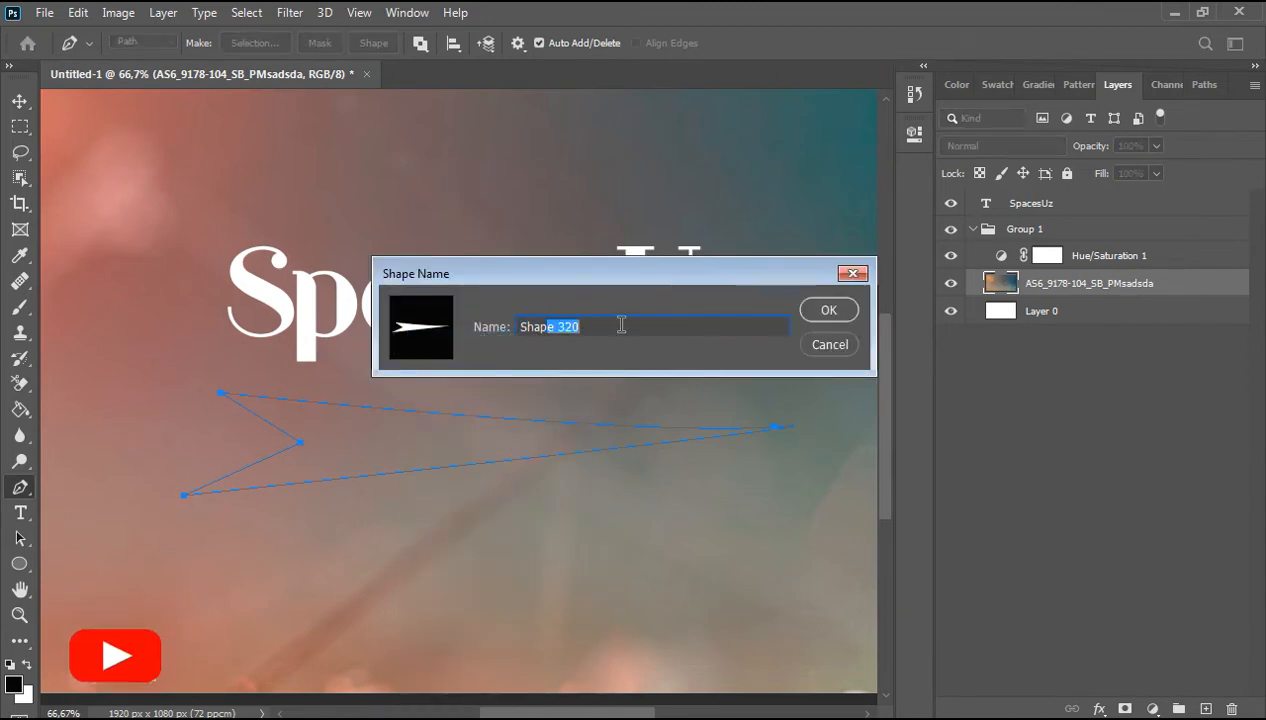
click(831, 314)
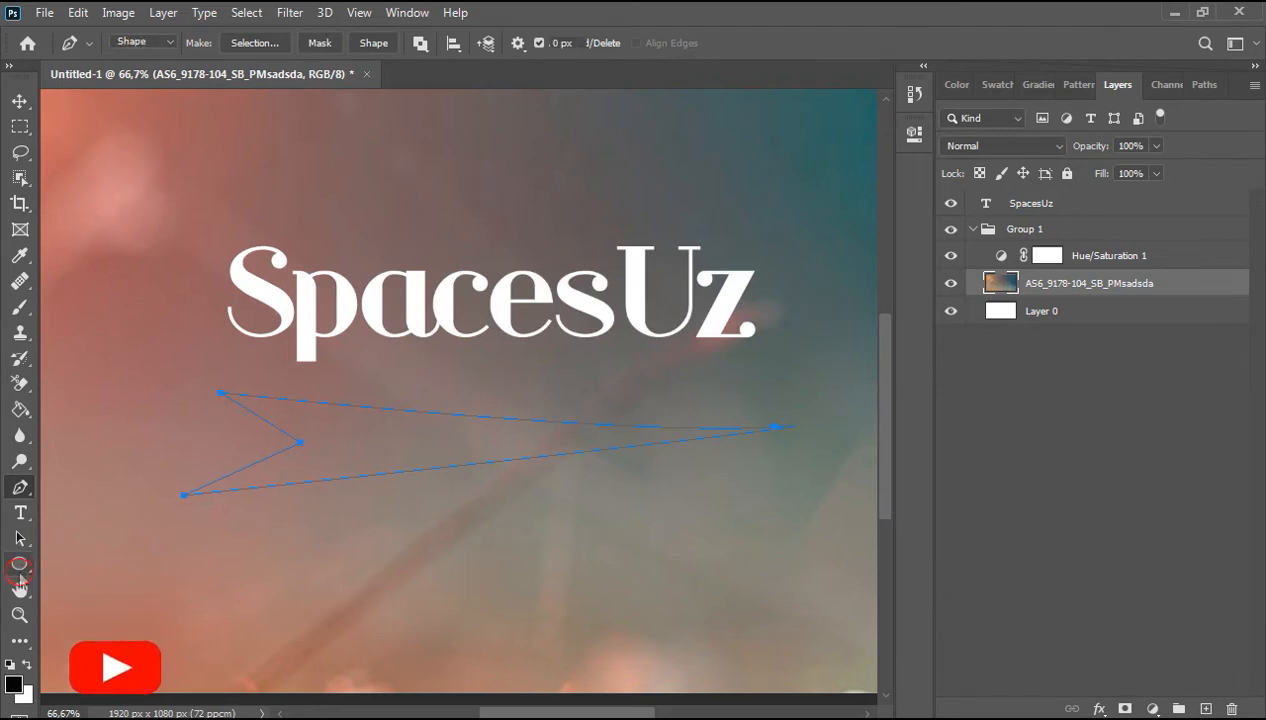
Step: Switch to the Custom Shape tool and pick the newly defined arrow shape
click(20, 568)
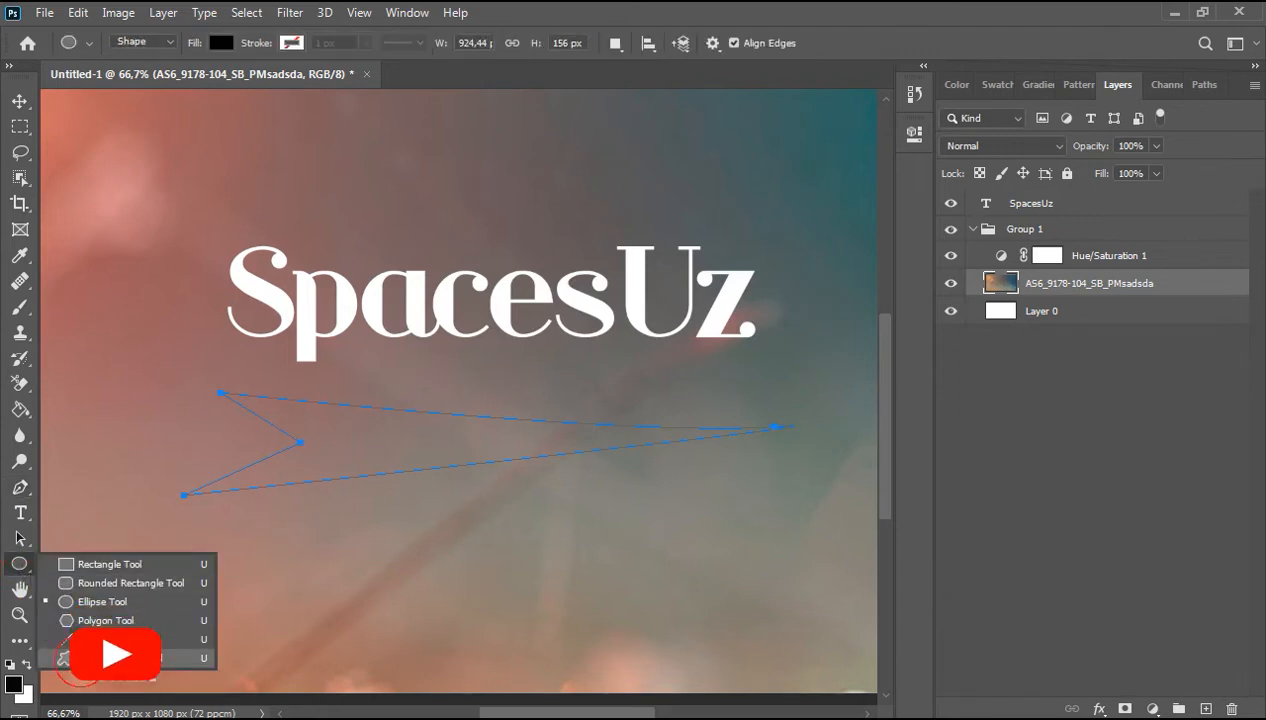
click(120, 657)
click(802, 44)
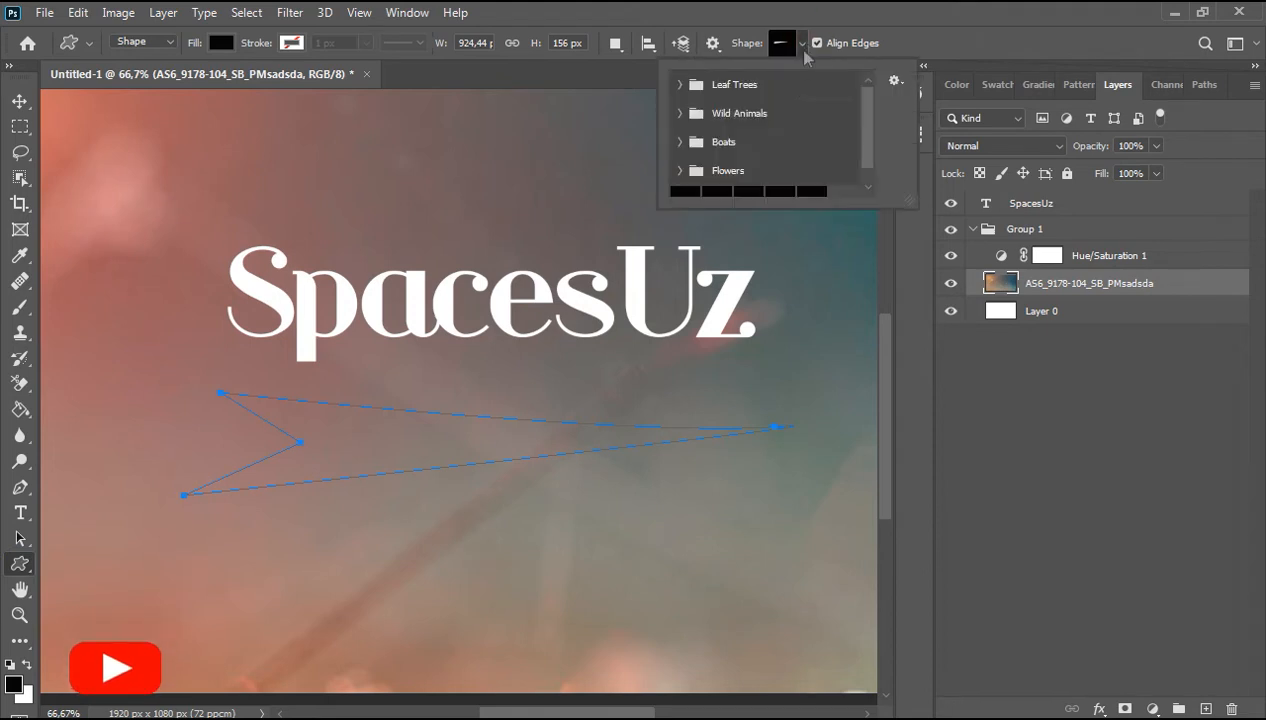
drag(868, 135, 871, 188)
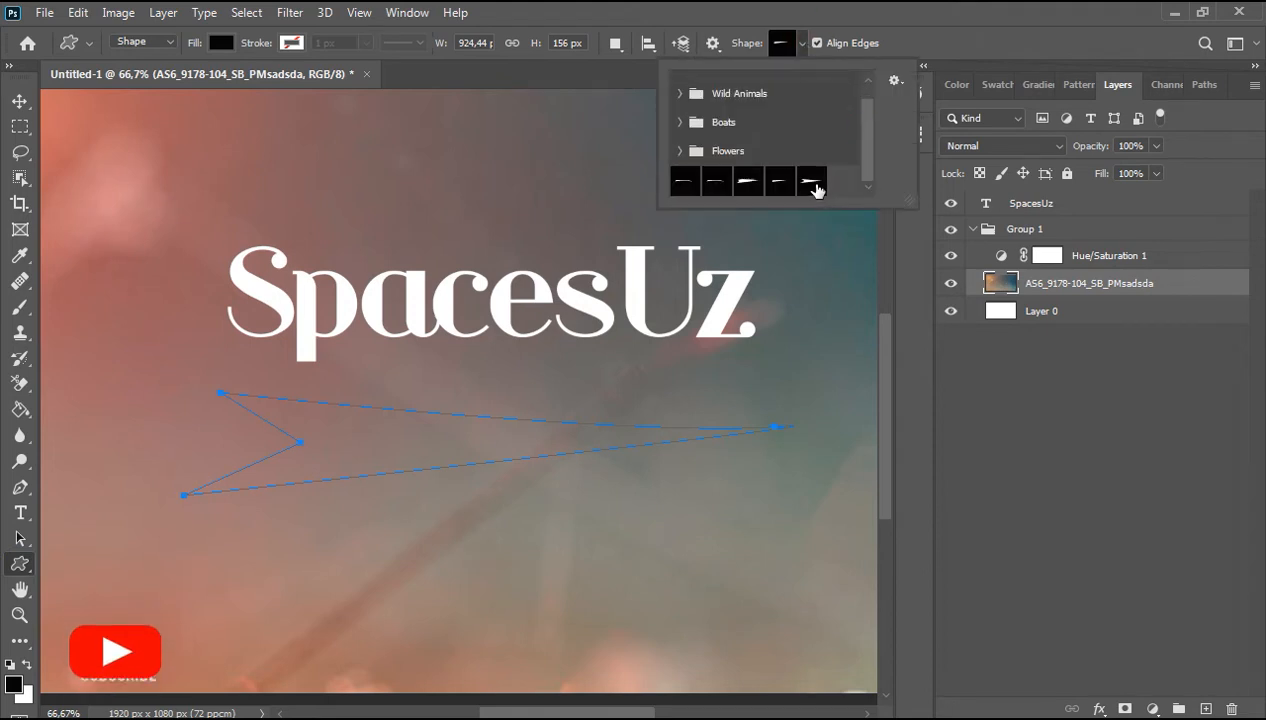
click(812, 182)
key(Return)
Step: Delete the pen path and draw the custom arrow shape about 533 by 90 px below the title
click(20, 100)
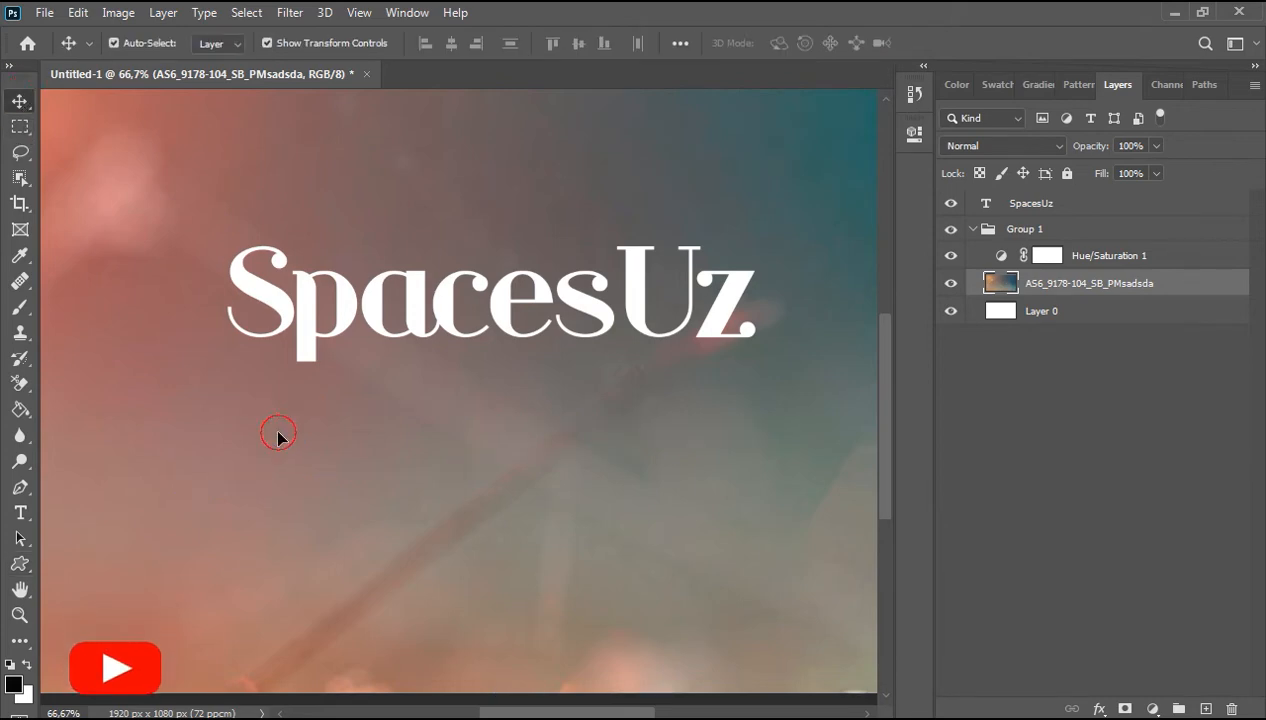
key(Delete)
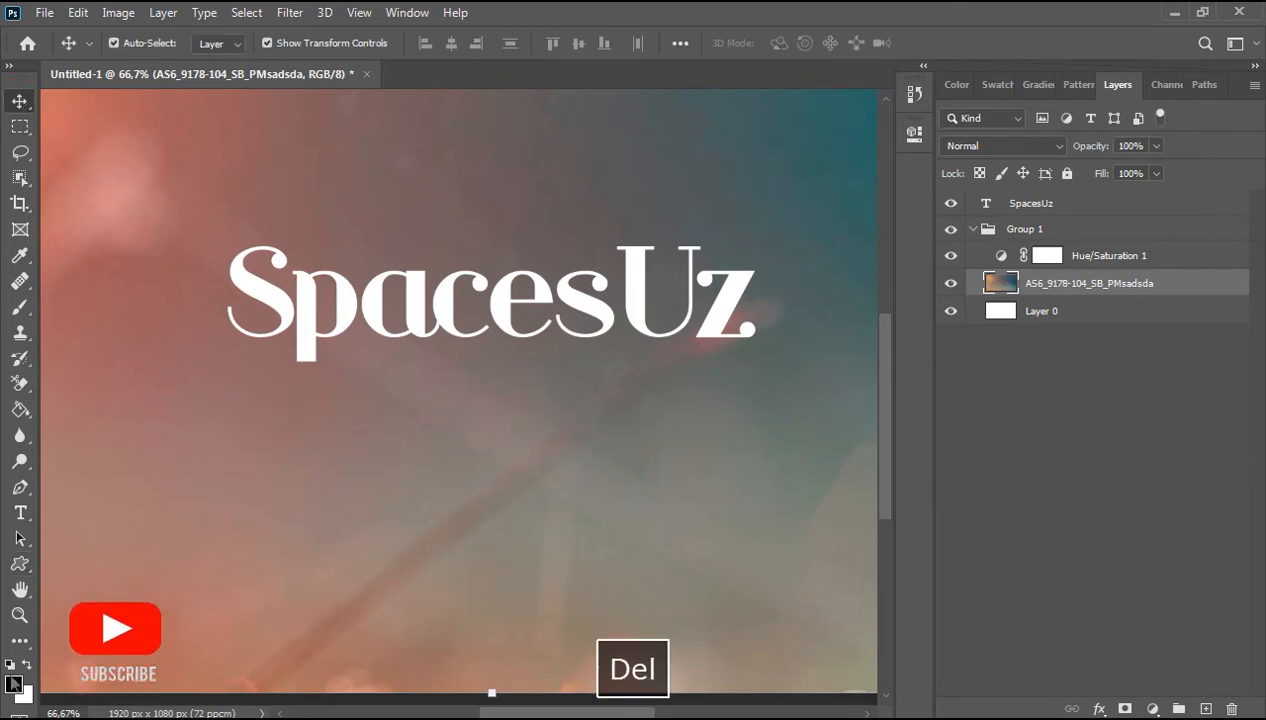
click(20, 563)
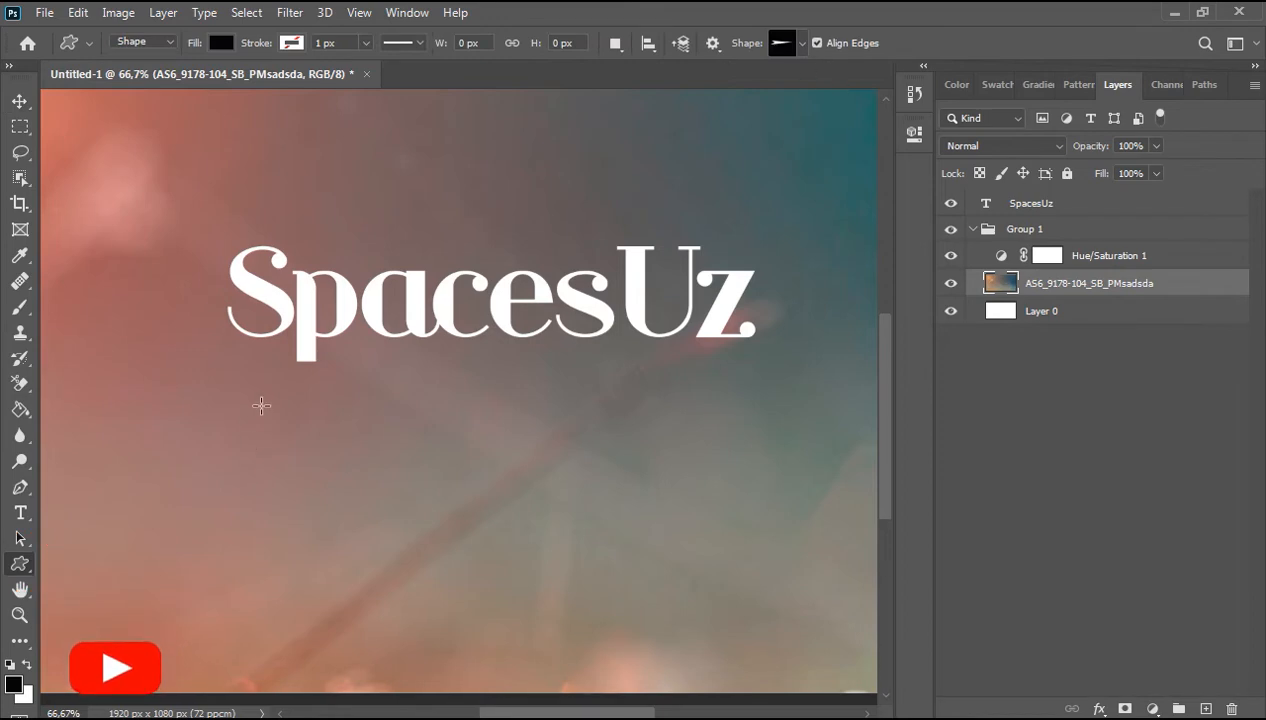
drag(242, 400, 843, 461)
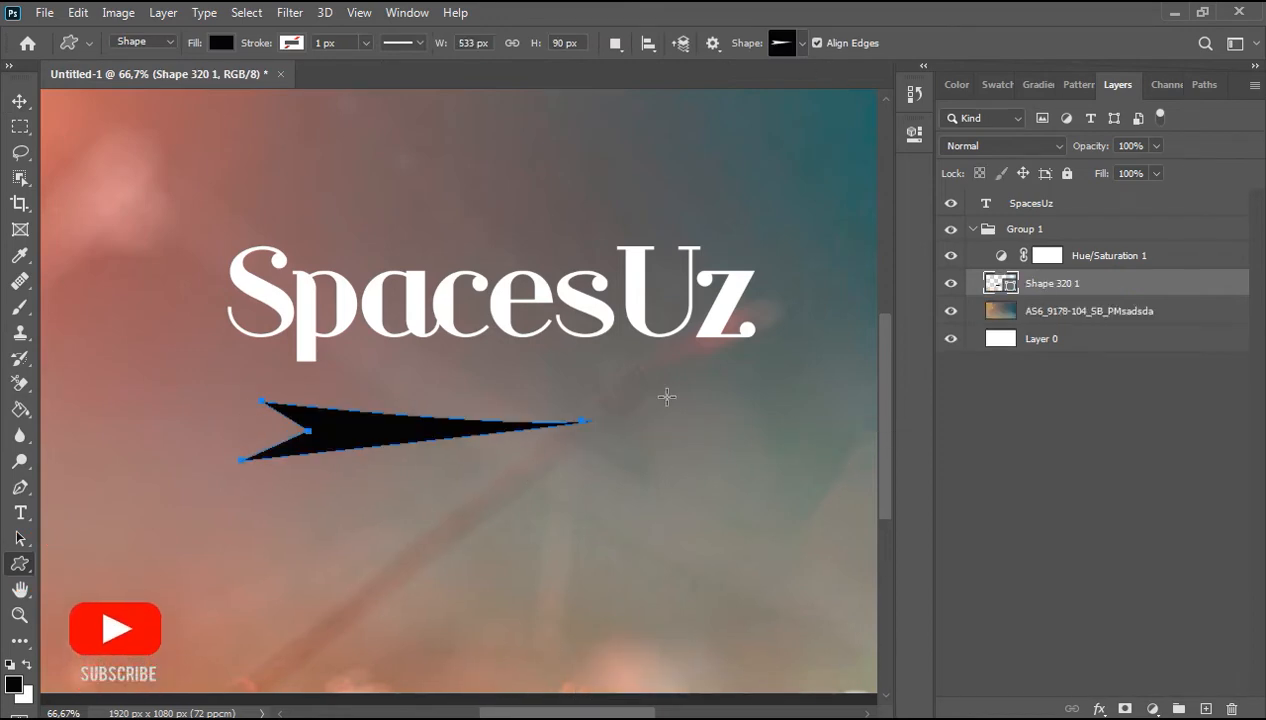
Step: Set the arrow shape's fill colour to white
click(222, 43)
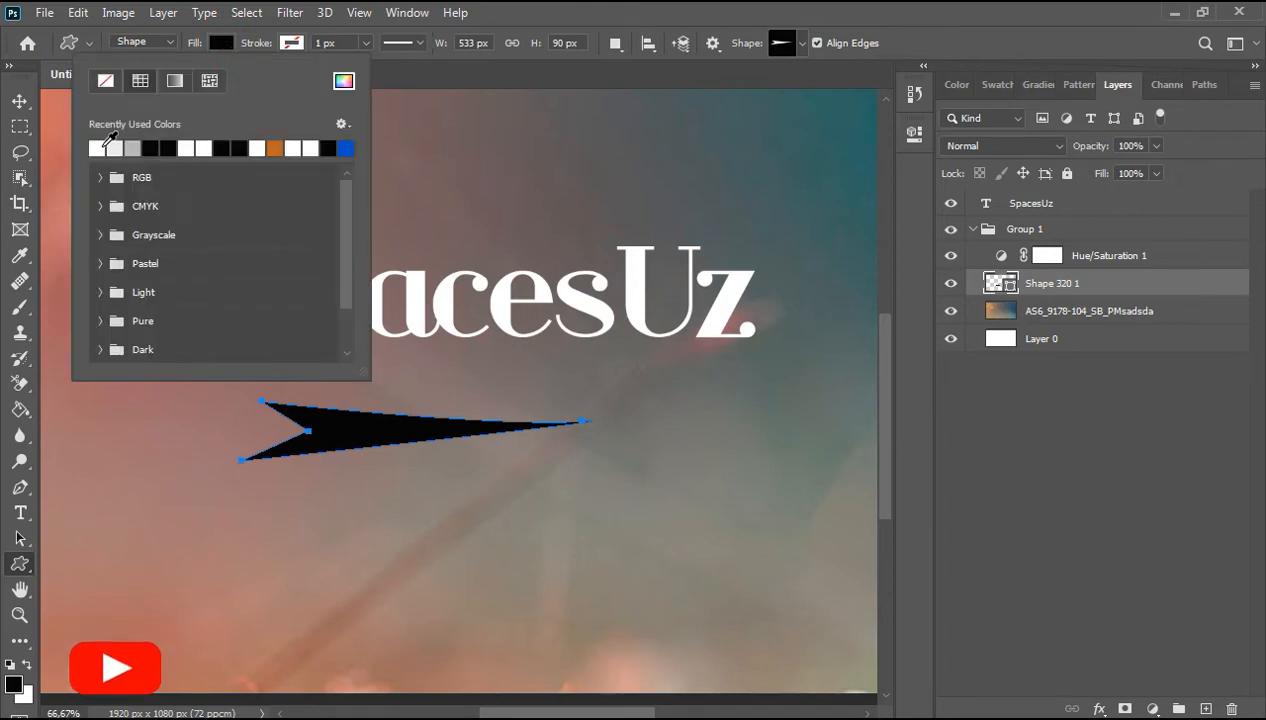
click(103, 147)
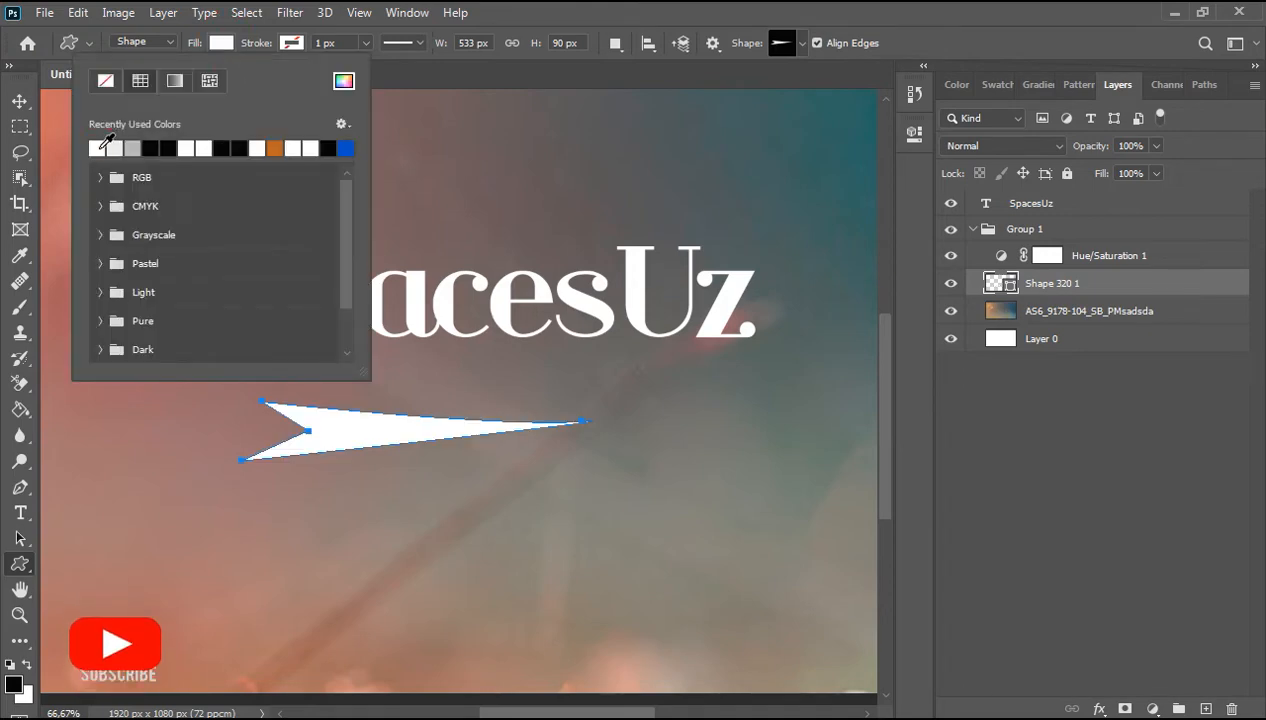
click(294, 44)
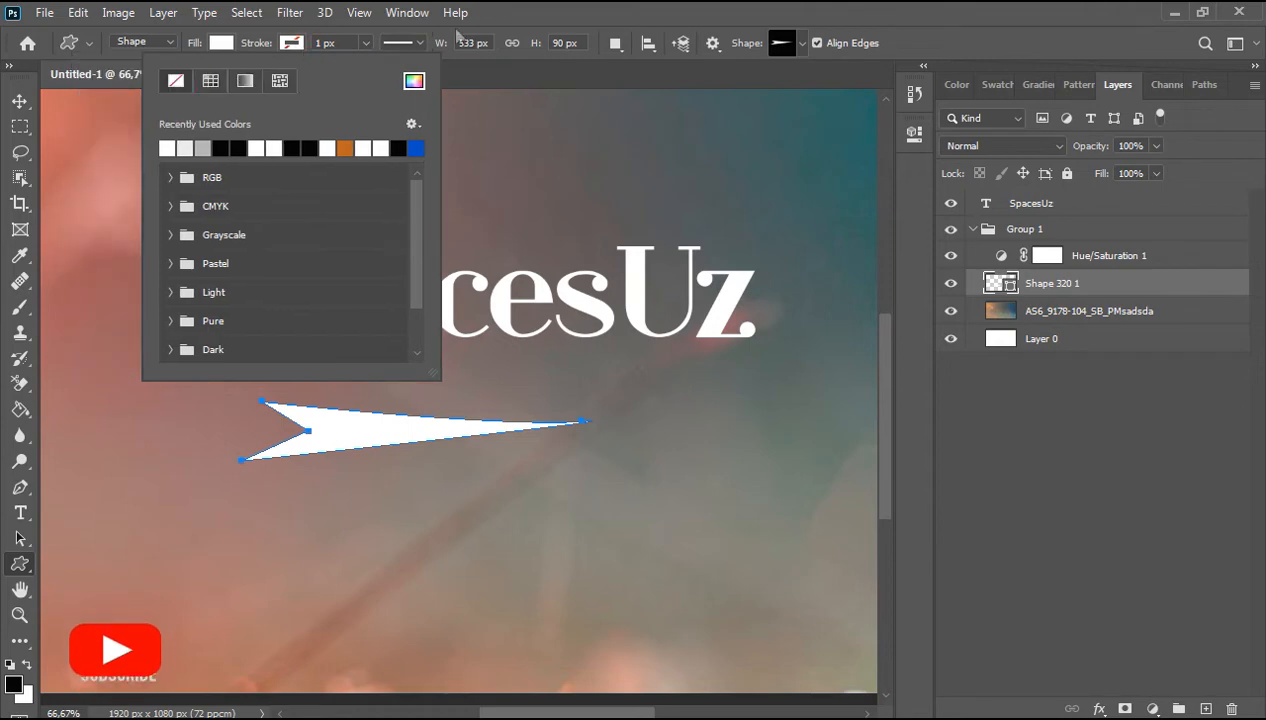
click(501, 9)
Step: Move the arrow up under the title and scale it to about 182%
click(20, 101)
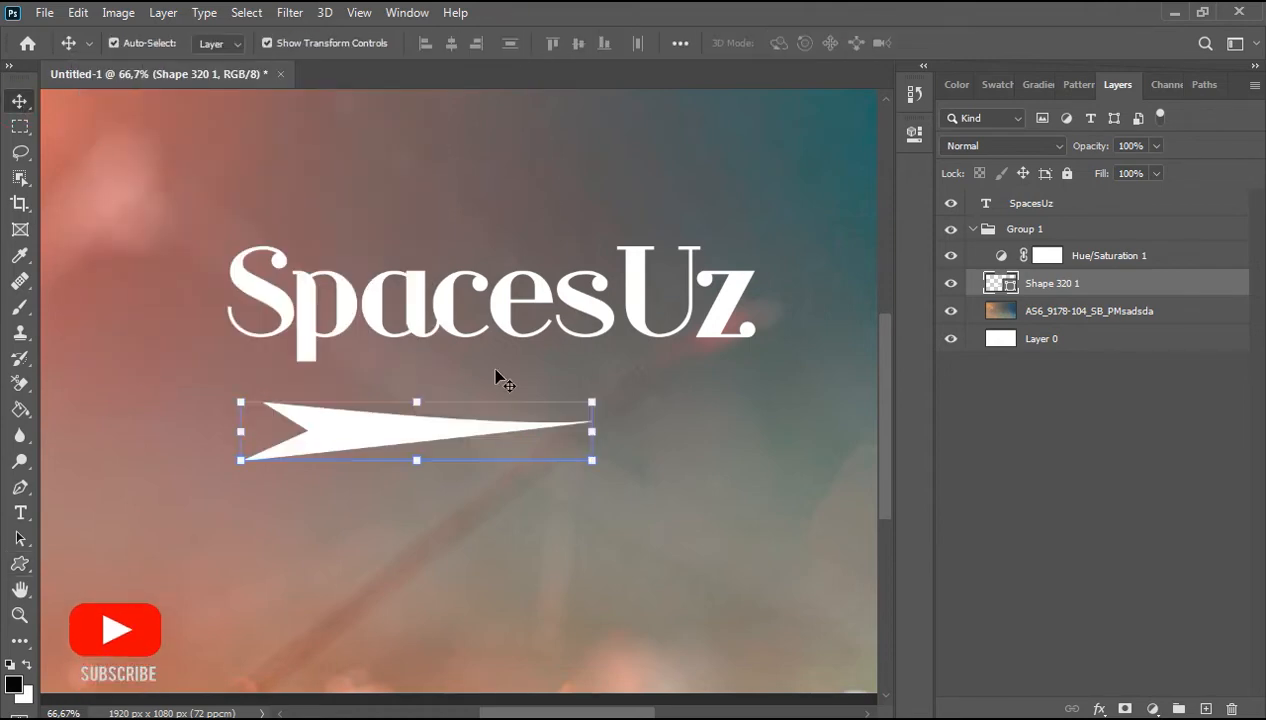
drag(401, 442, 389, 402)
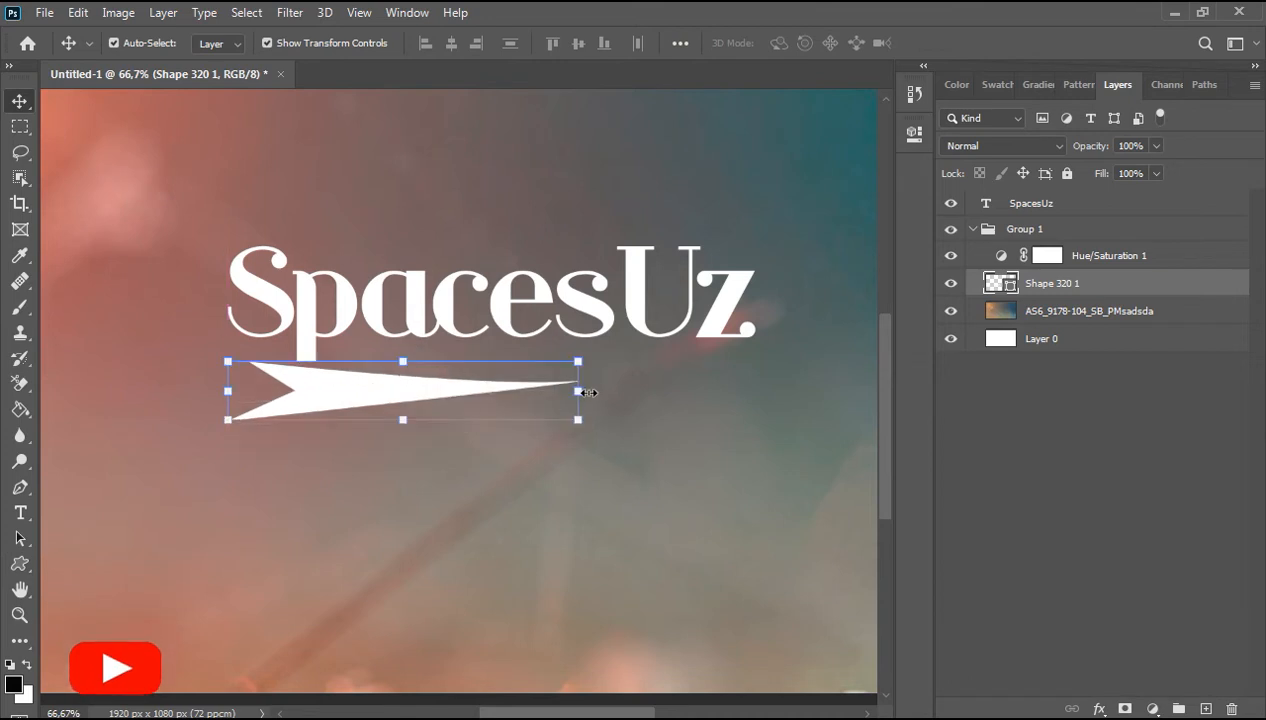
drag(585, 391, 528, 390)
drag(776, 351, 825, 327)
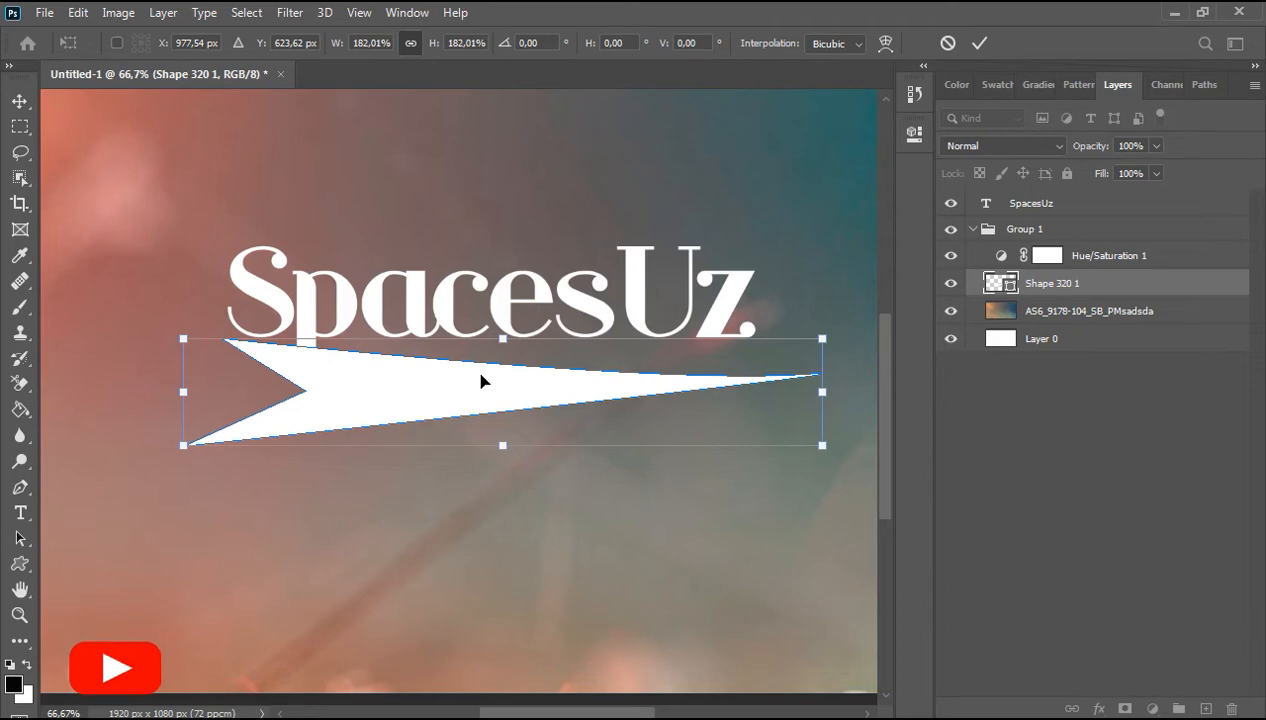
click(1000, 430)
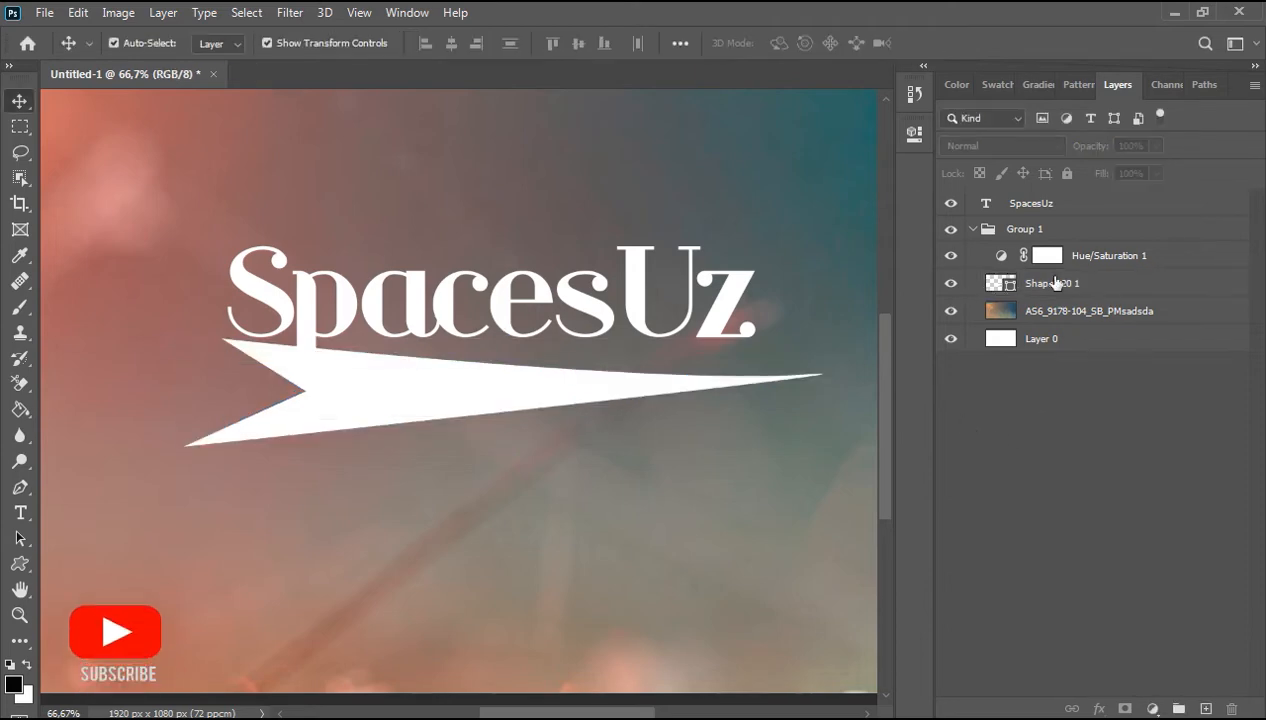
Step: Rasterize the arrow shape layer
click(1057, 283)
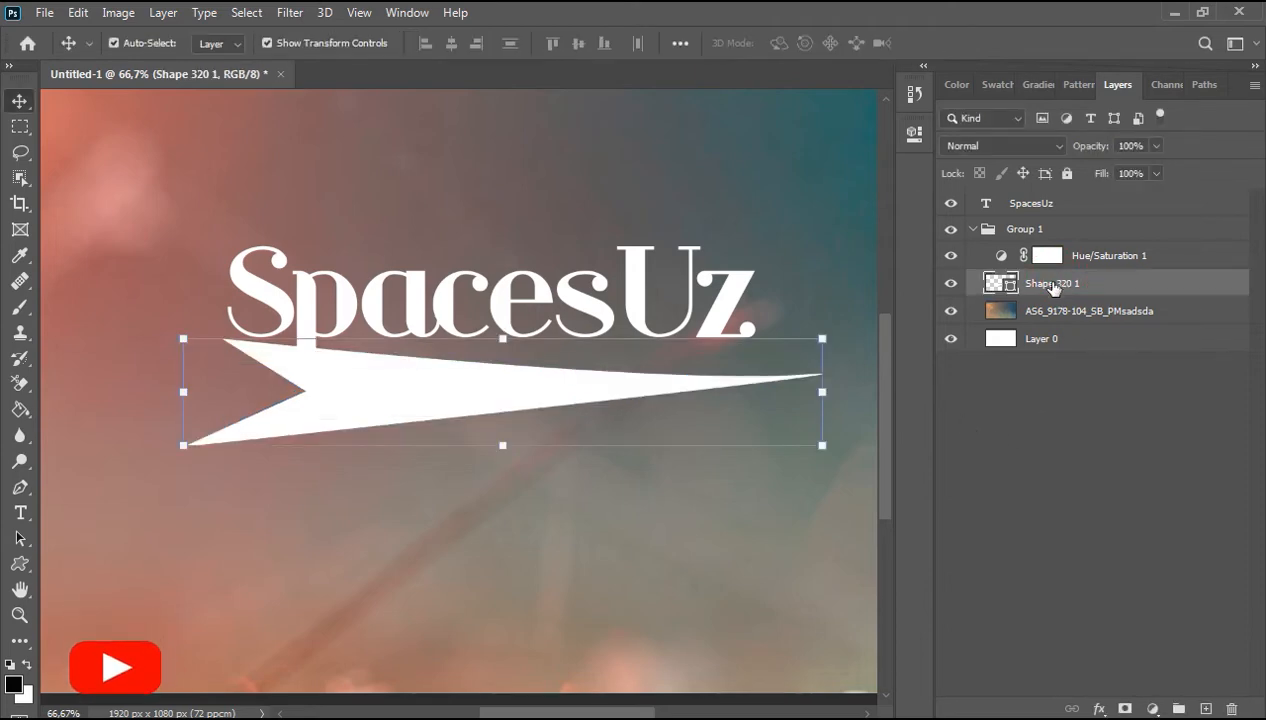
right_click(1053, 287)
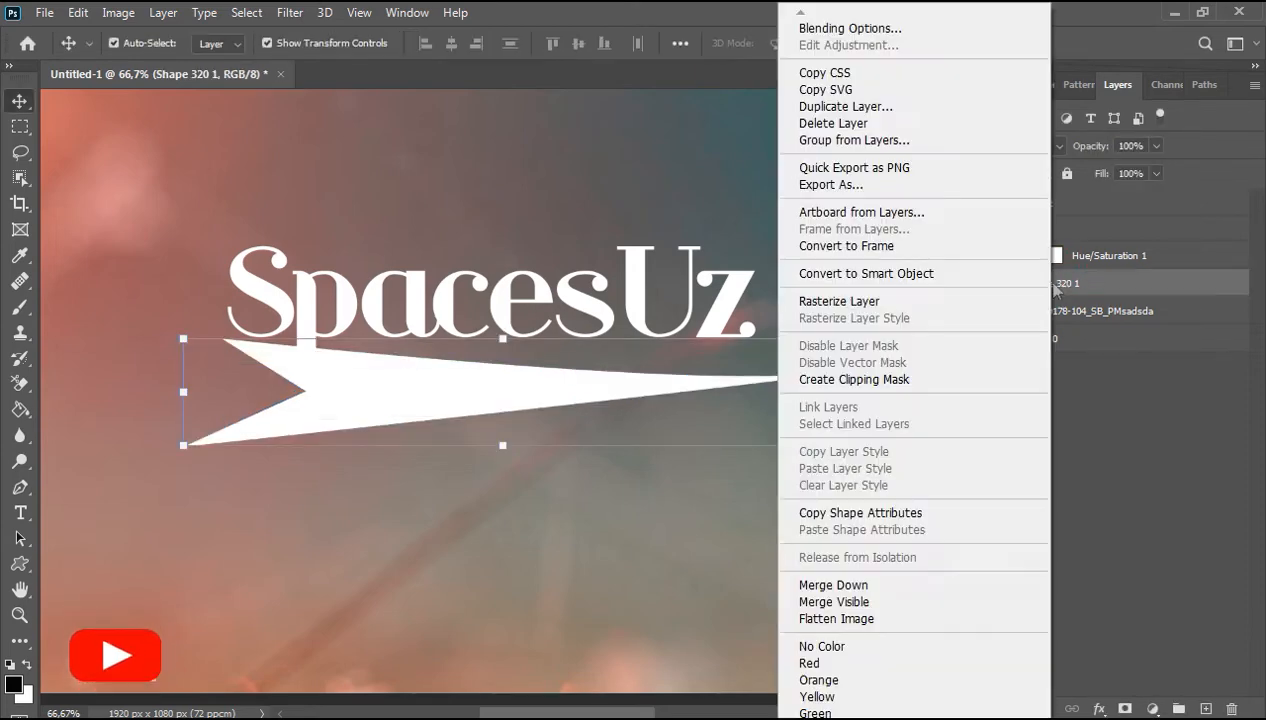
click(834, 302)
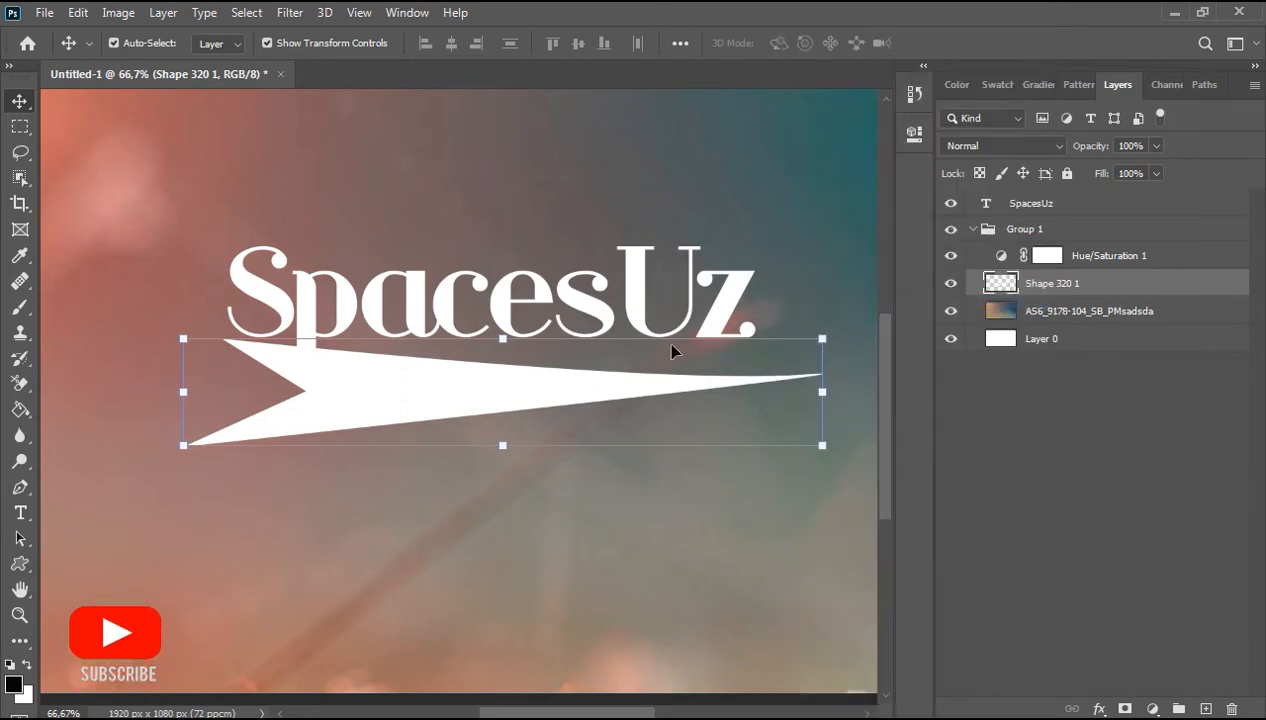
Step: Try cutting a small rectangle about 38 by 43 px out of the arrow under the p's stem, then undo the cut
click(19, 126)
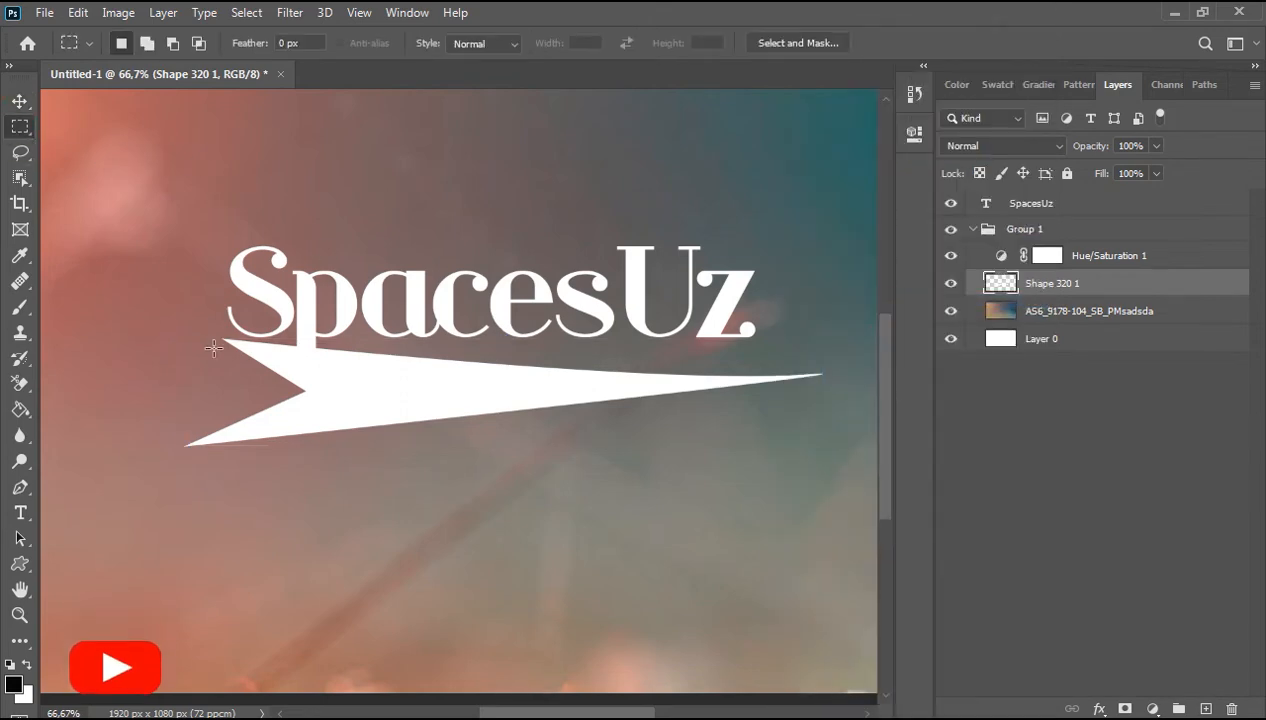
key(ctrl+space)
click(307, 360)
click(307, 360)
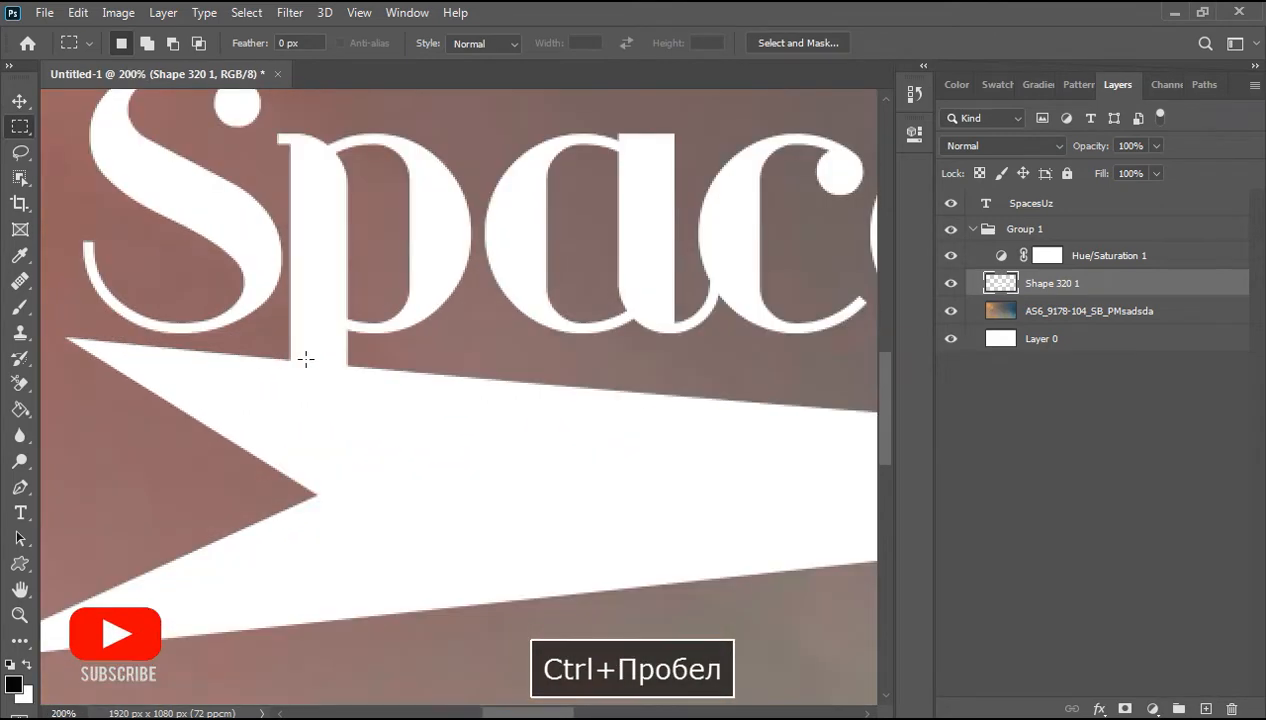
drag(287, 354, 361, 437)
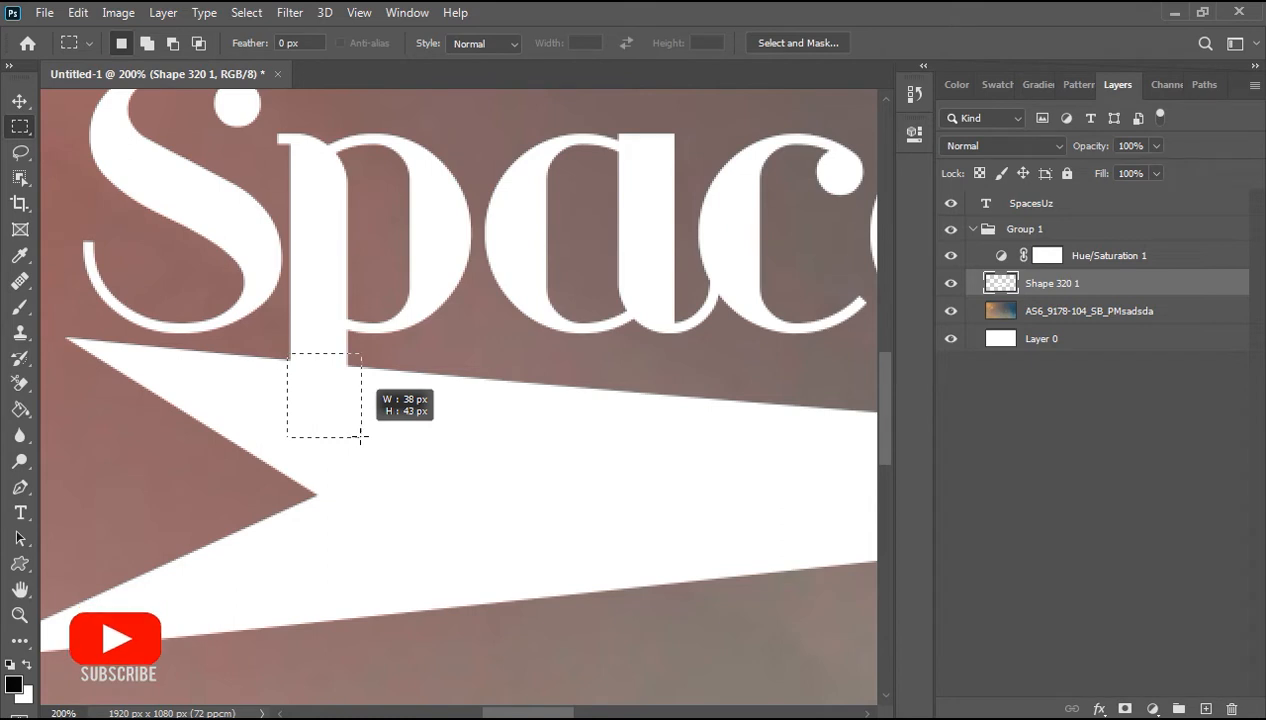
key(Left)
key(Left)
key(Delete)
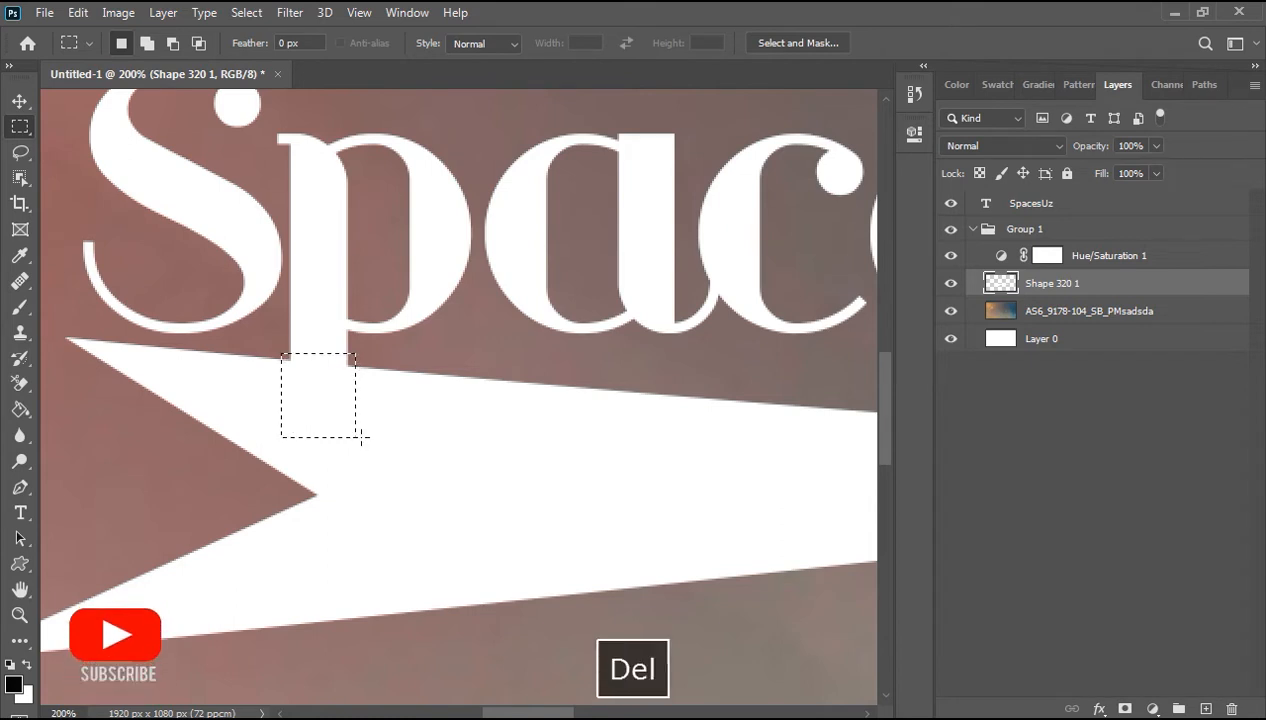
key(ctrl+z)
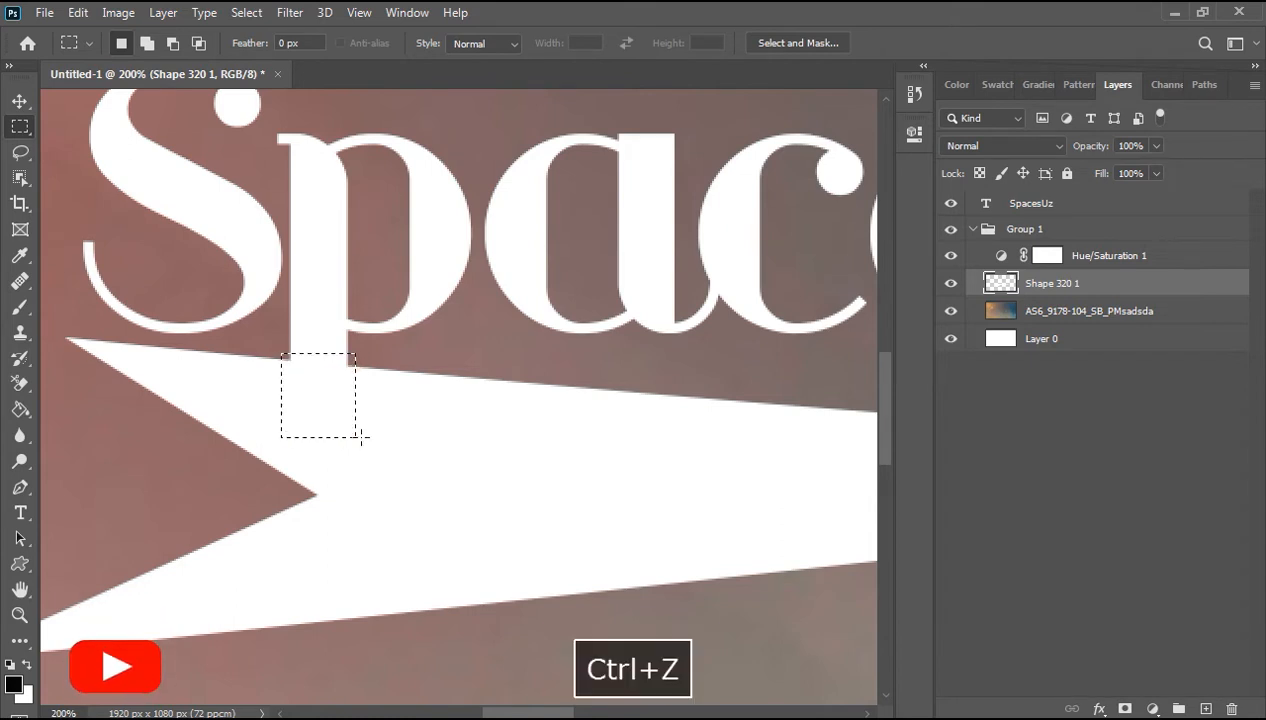
Step: Nudge the selection up and delete that part of the arrow to leave a gap around the p's stem
key(Up)
key(Up)
key(Up)
key(Up)
key(Up)
key(Up)
key(Up)
key(Up)
key(Up)
key(Up)
key(Up)
key(Up)
key(Up)
key(Up)
key(Up)
key(Delete)
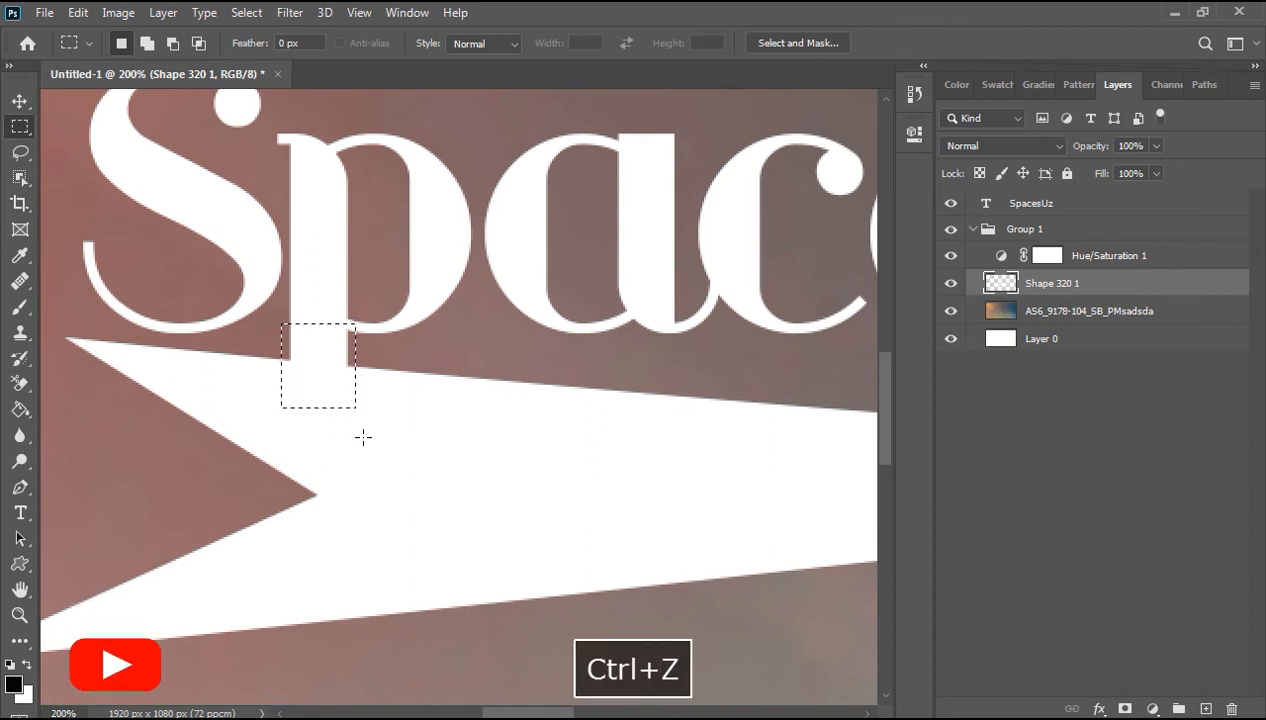
key(Delete)
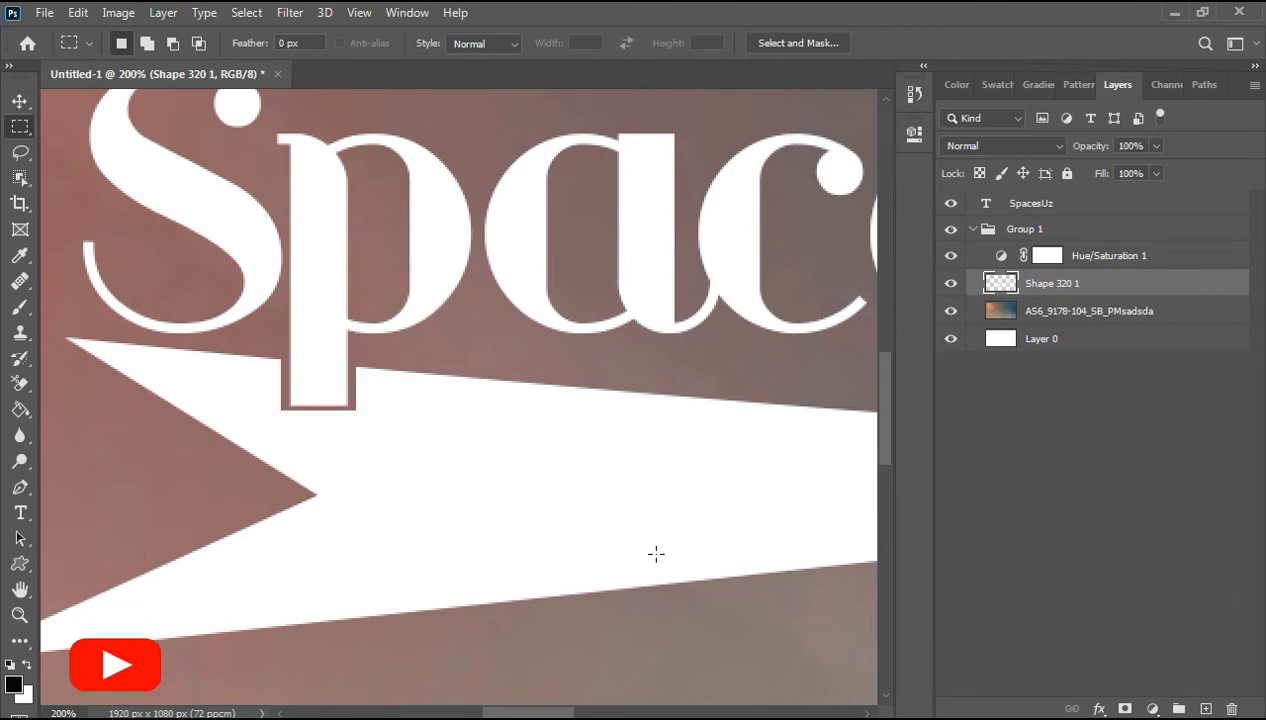
Step: Add a new text layer in the AbandoN font below the arrow reading "youtube channel"
key(ctrl+minus)
key(ctrl+minus)
key(ctrl+minus)
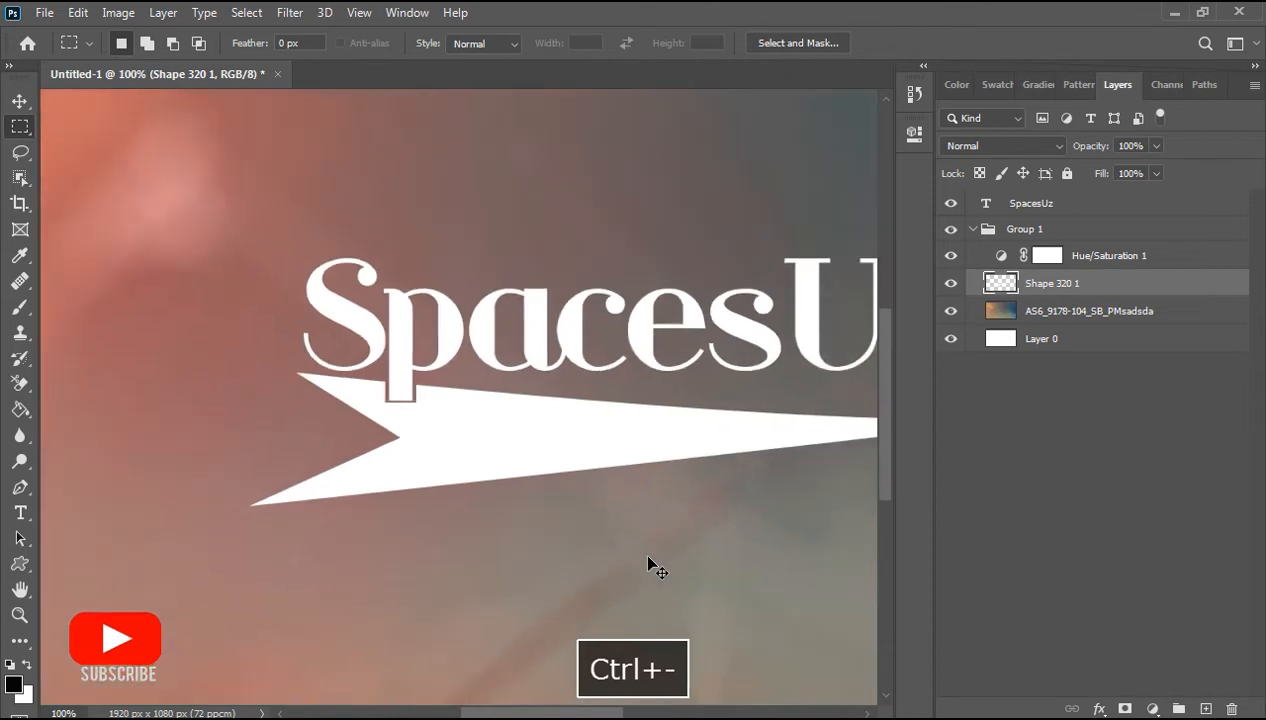
key(ctrl+minus)
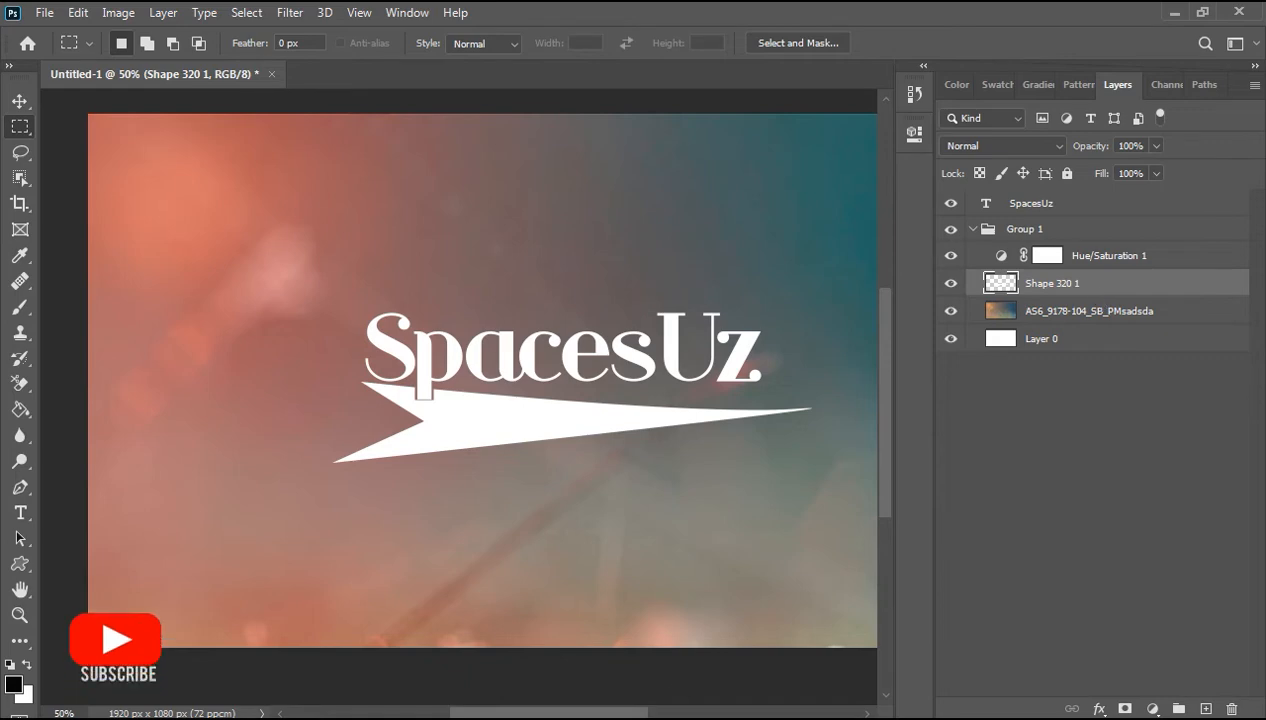
drag(570, 711, 594, 711)
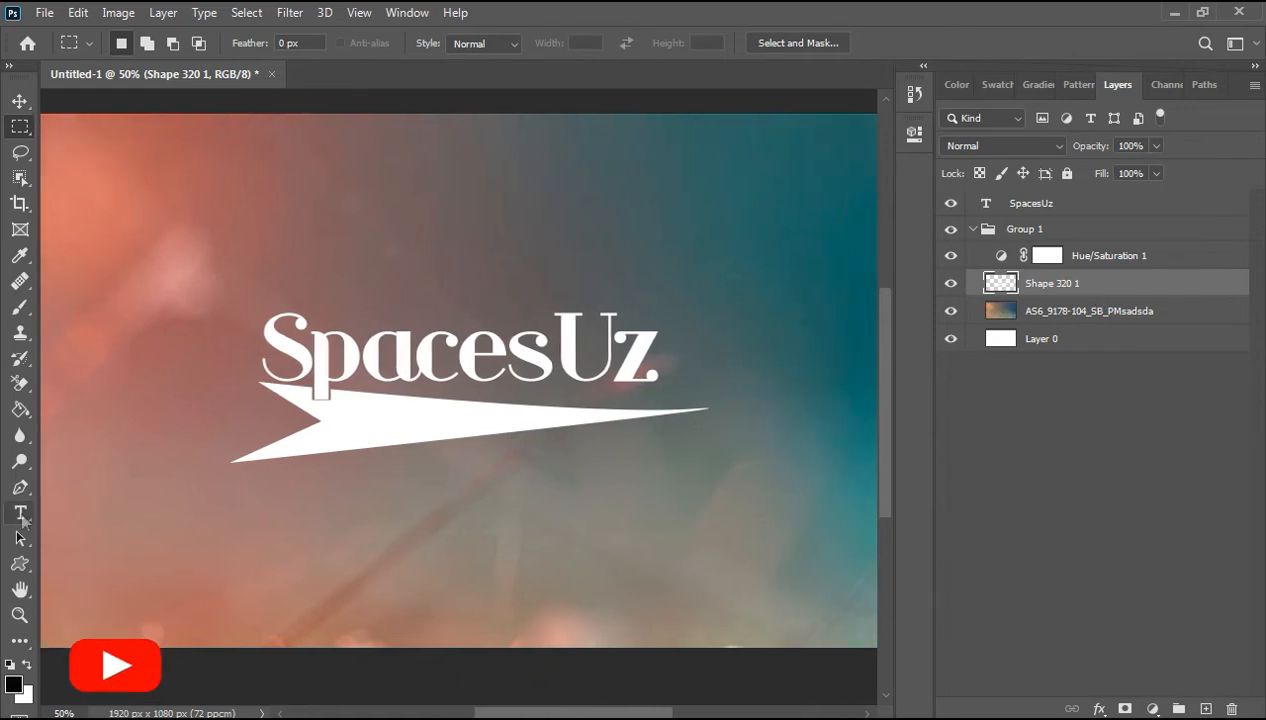
click(20, 512)
click(285, 43)
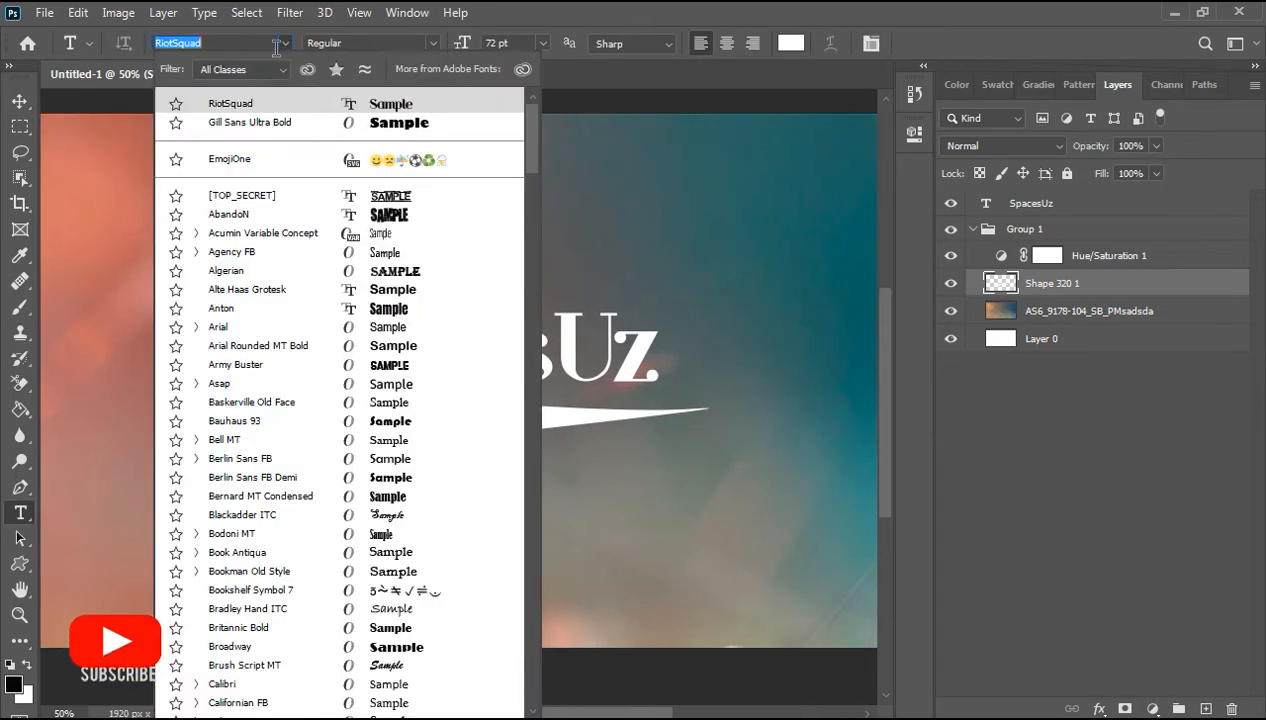
click(233, 215)
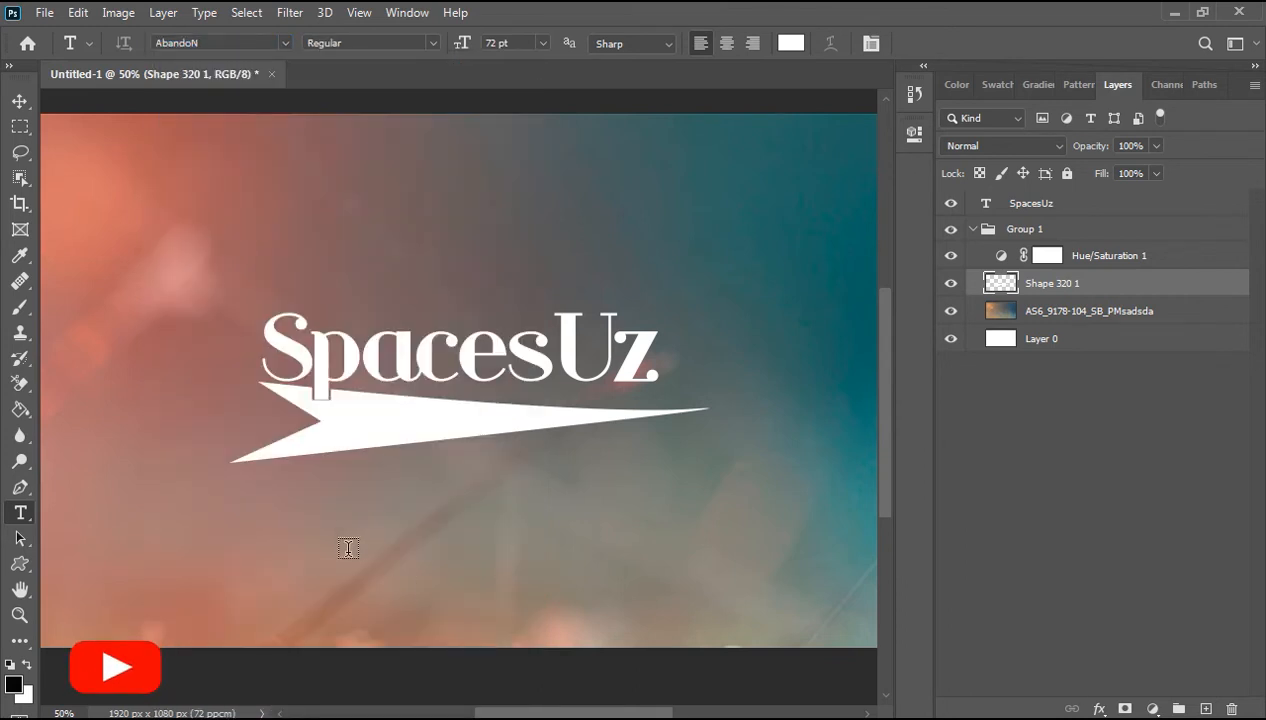
click(314, 486)
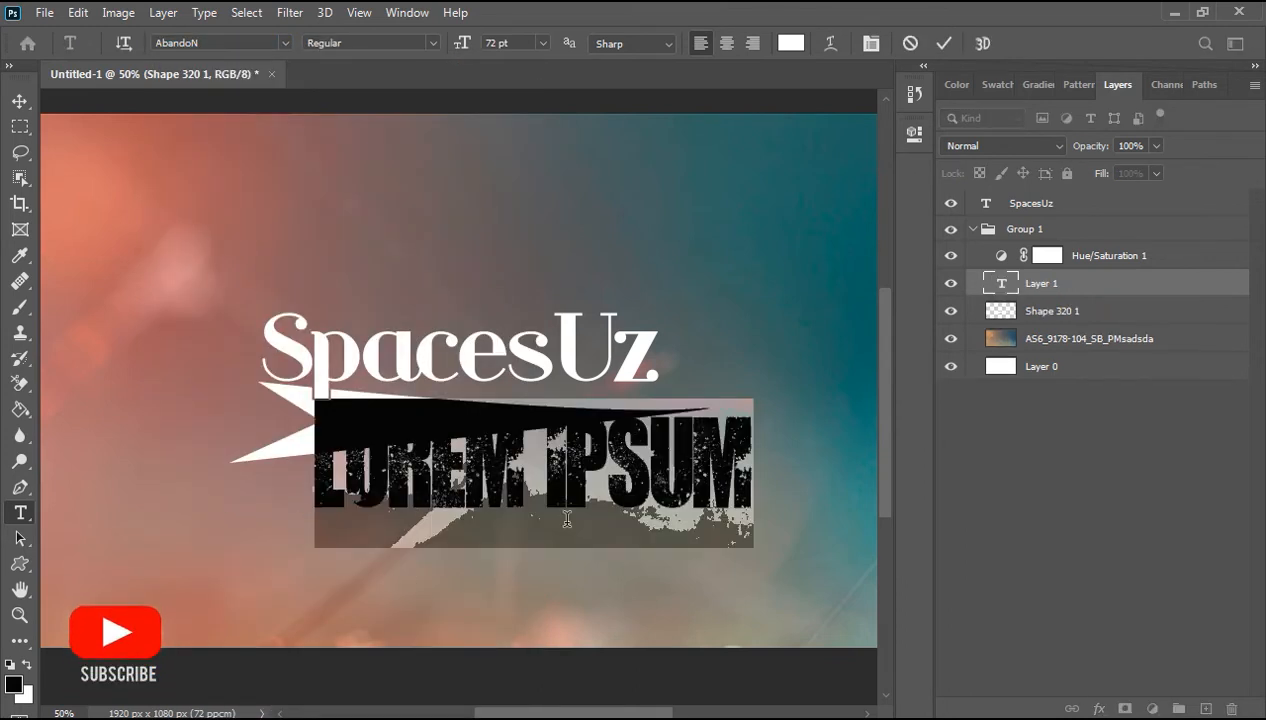
text(SPACES)
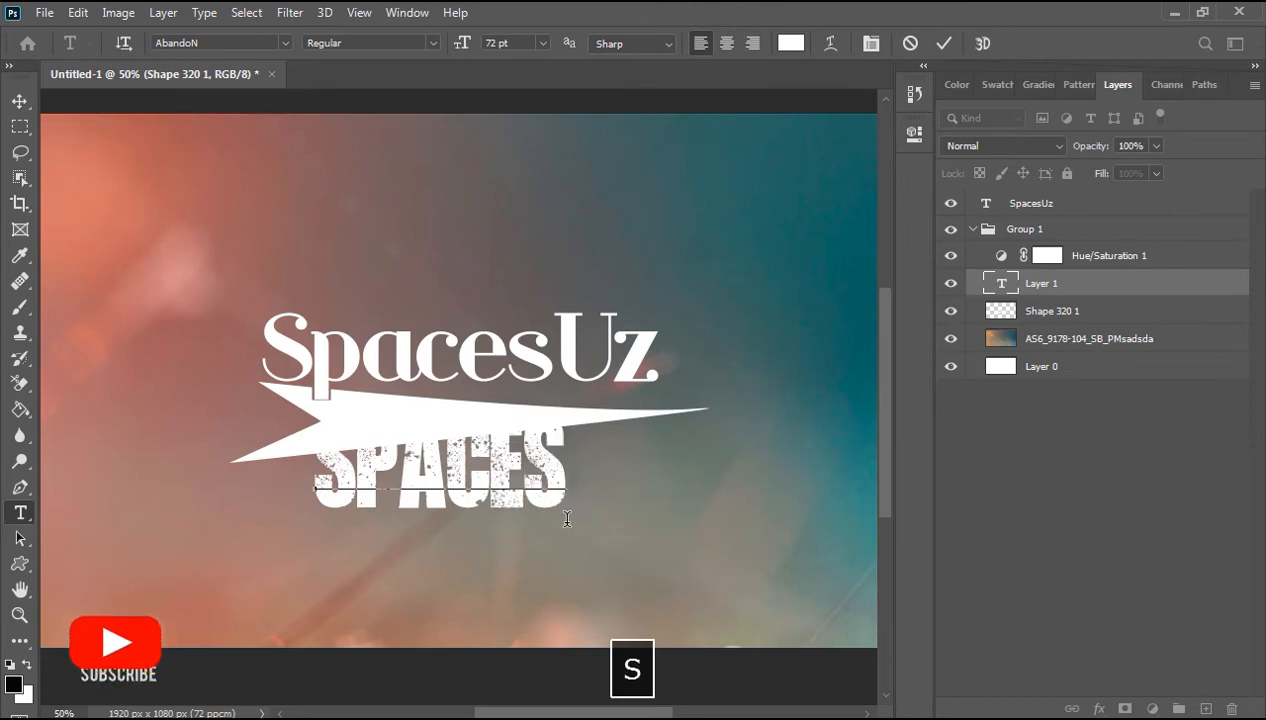
key(BackSpace)
key(BackSpace)
key(BackSpace)
key(BackSpace)
key(BackSpace)
key(BackSpace)
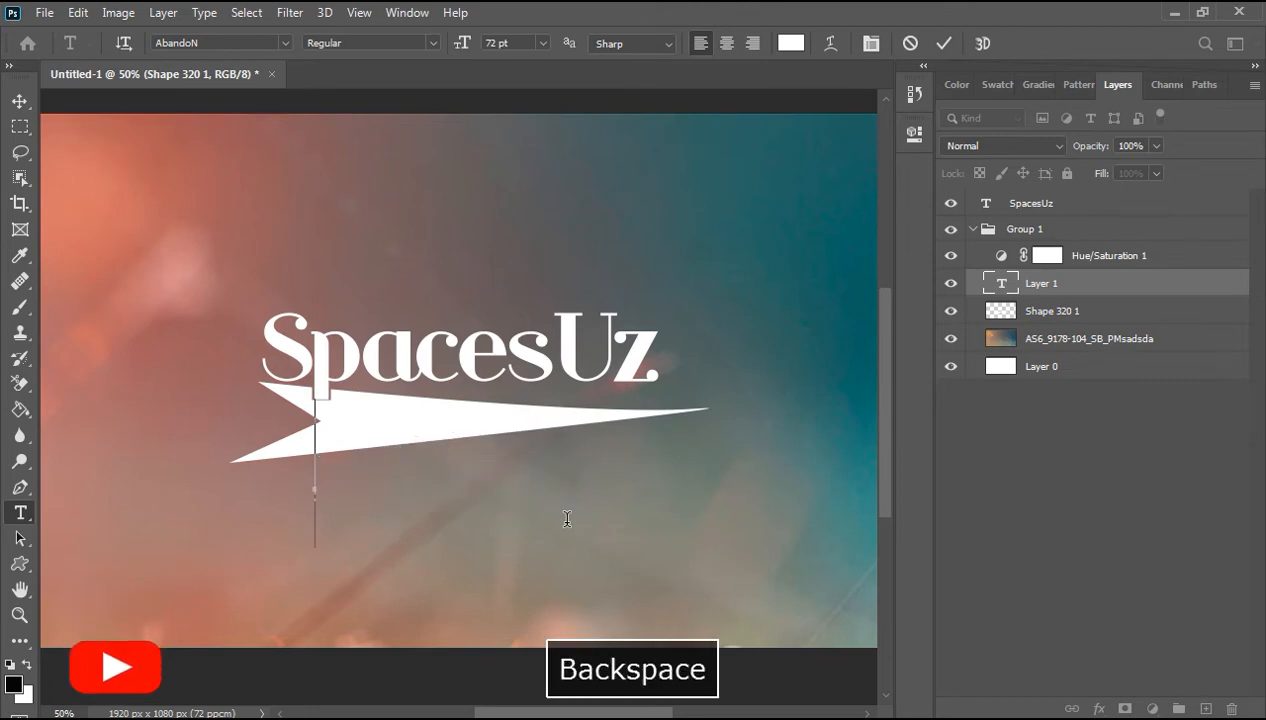
text(YOUTUBE)
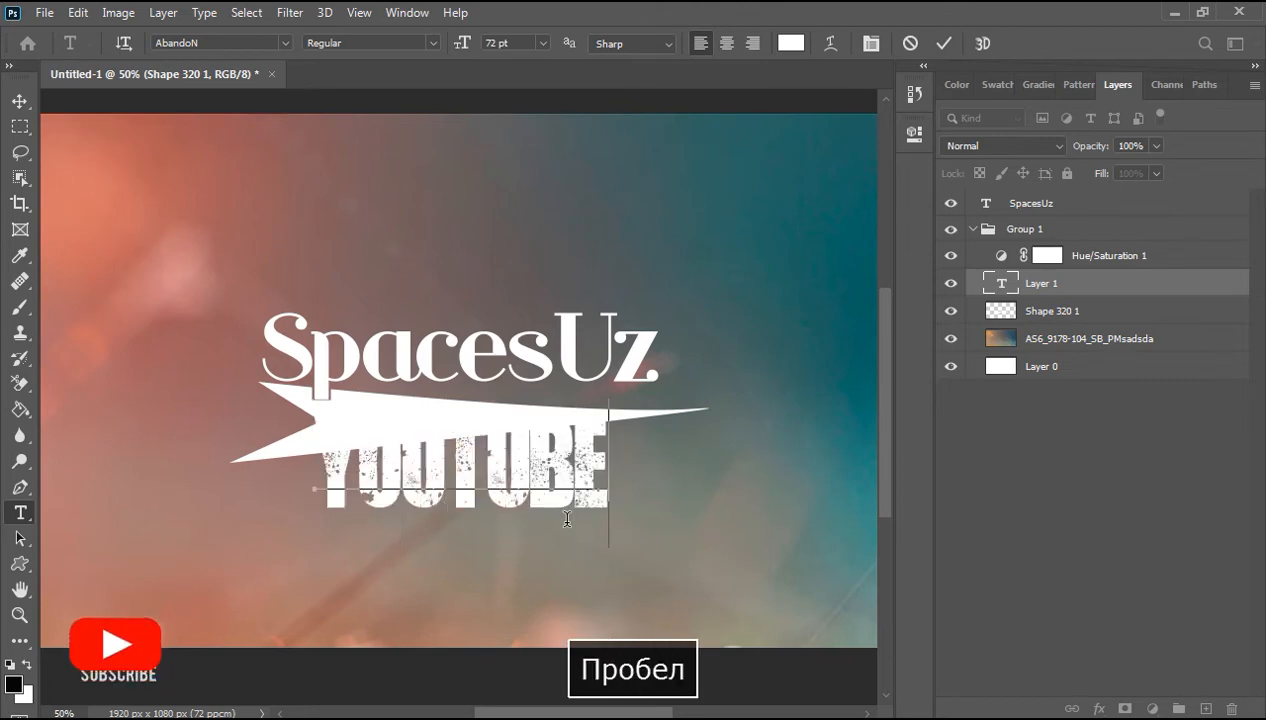
text( CHANNEL)
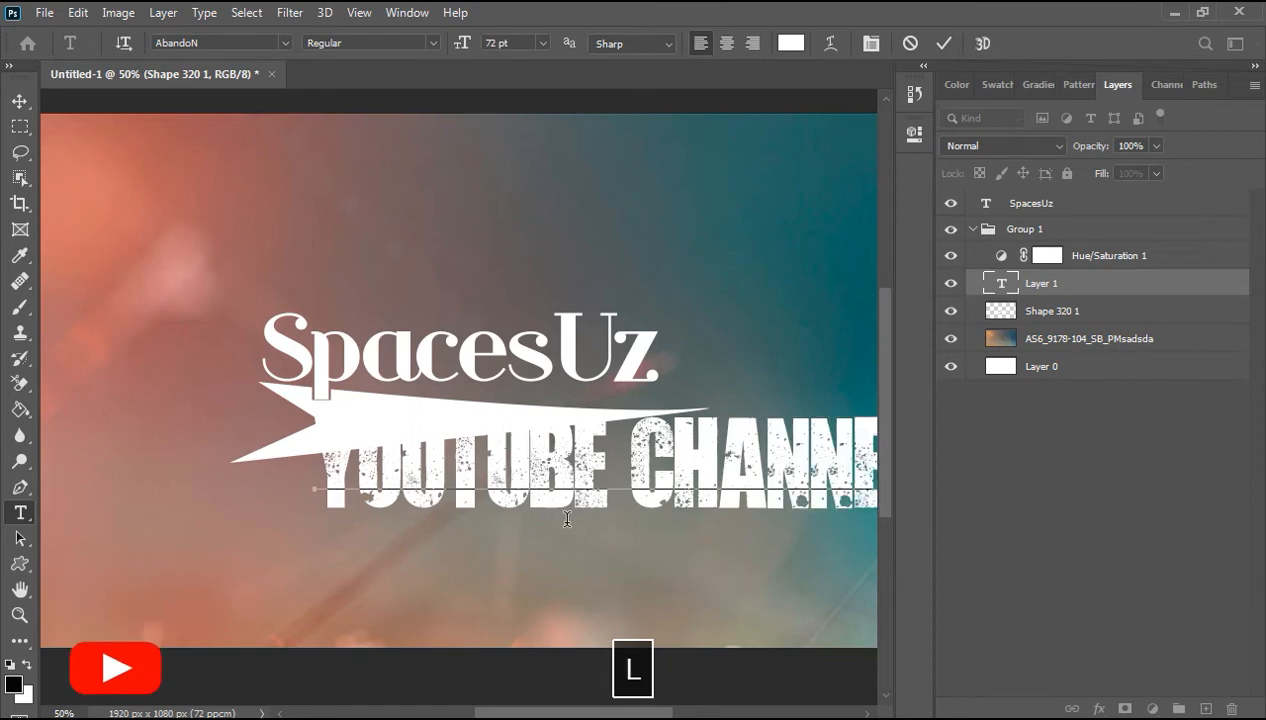
Step: Set the caption's font size to 16 pt and commit the text
key(ctrl+a)
click(541, 43)
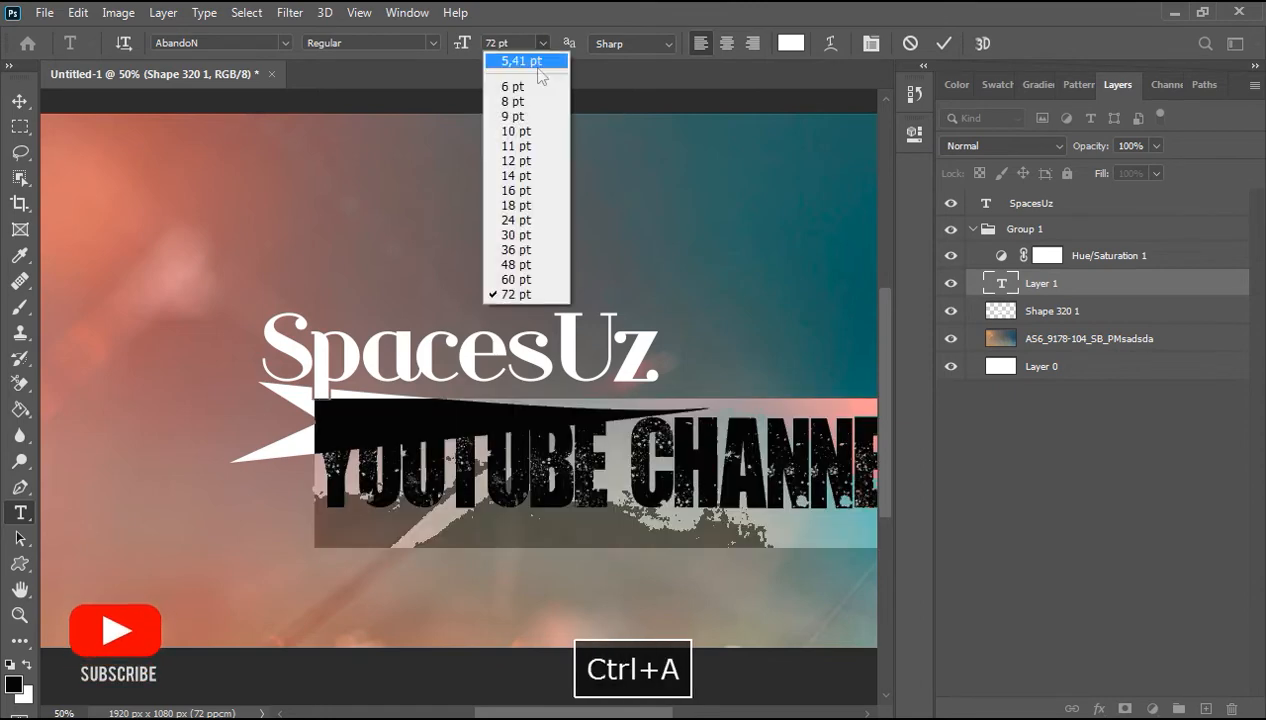
click(500, 192)
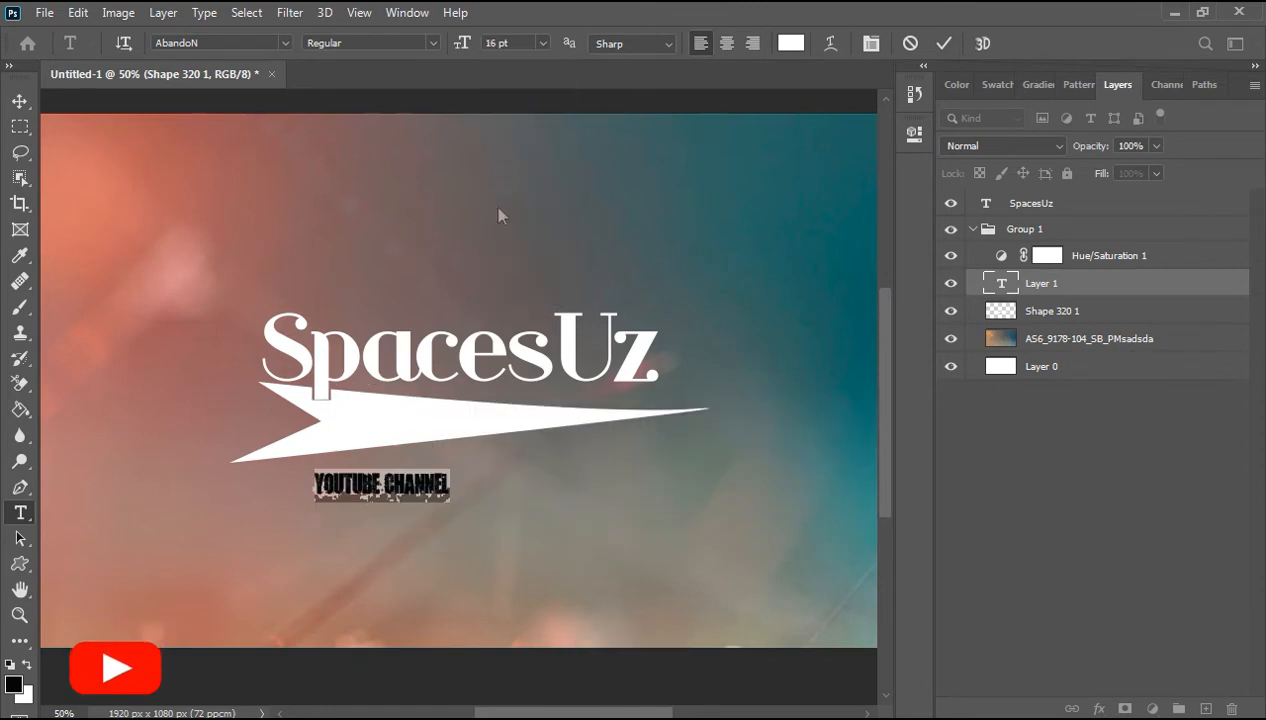
click(19, 101)
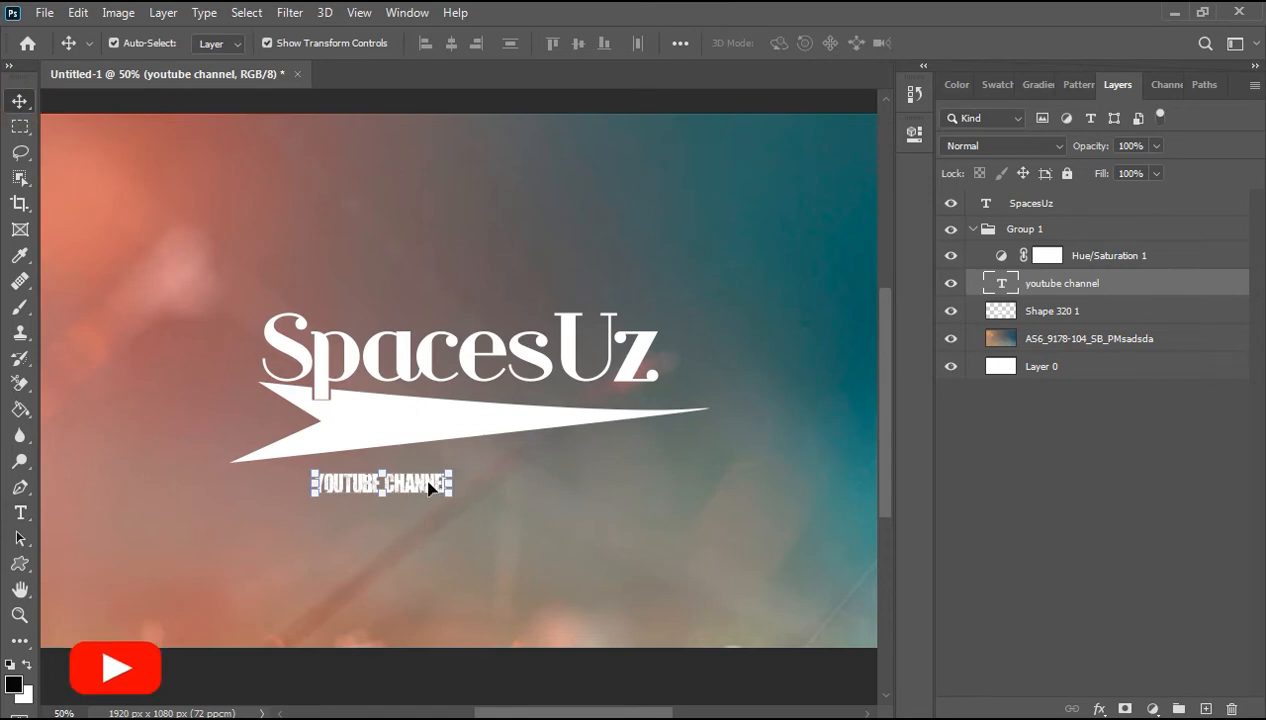
Step: Enlarge the caption to about 37 pt and set its Y position to about 657 px
click(914, 133)
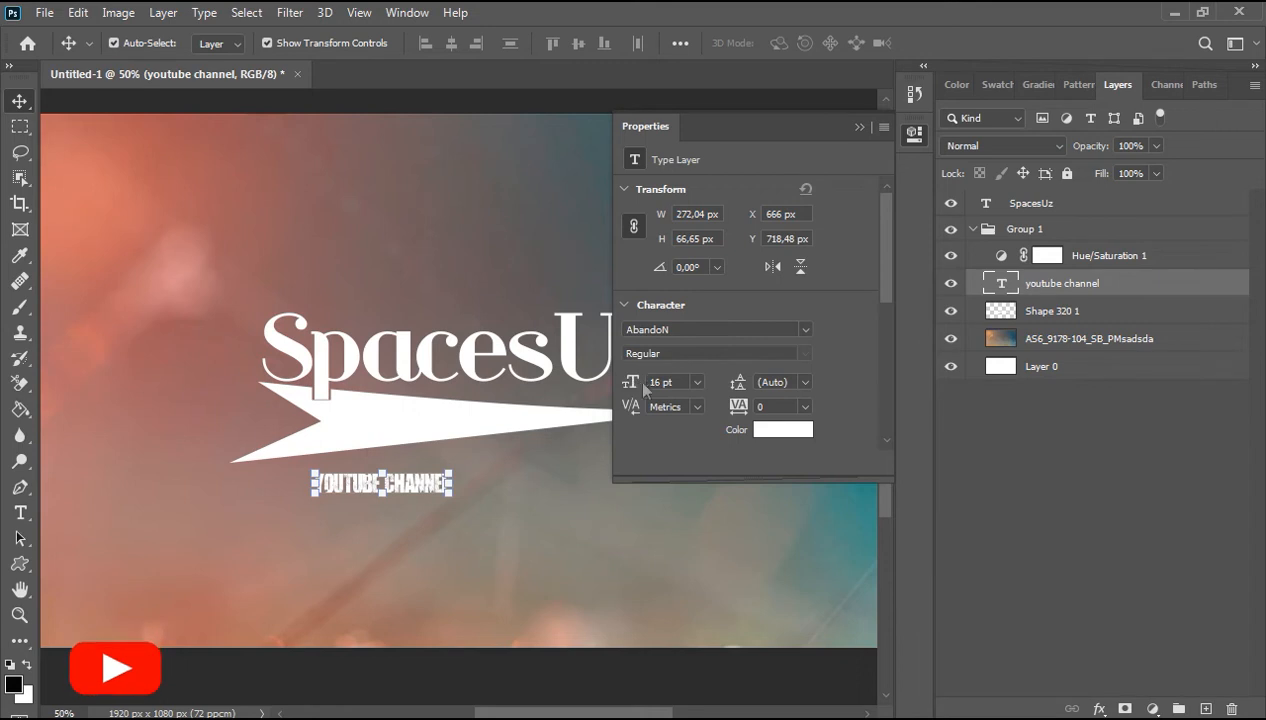
mouse_move(630, 388)
mouse_down()
mouse_move(662, 392)
mouse_move(640, 392)
mouse_up()
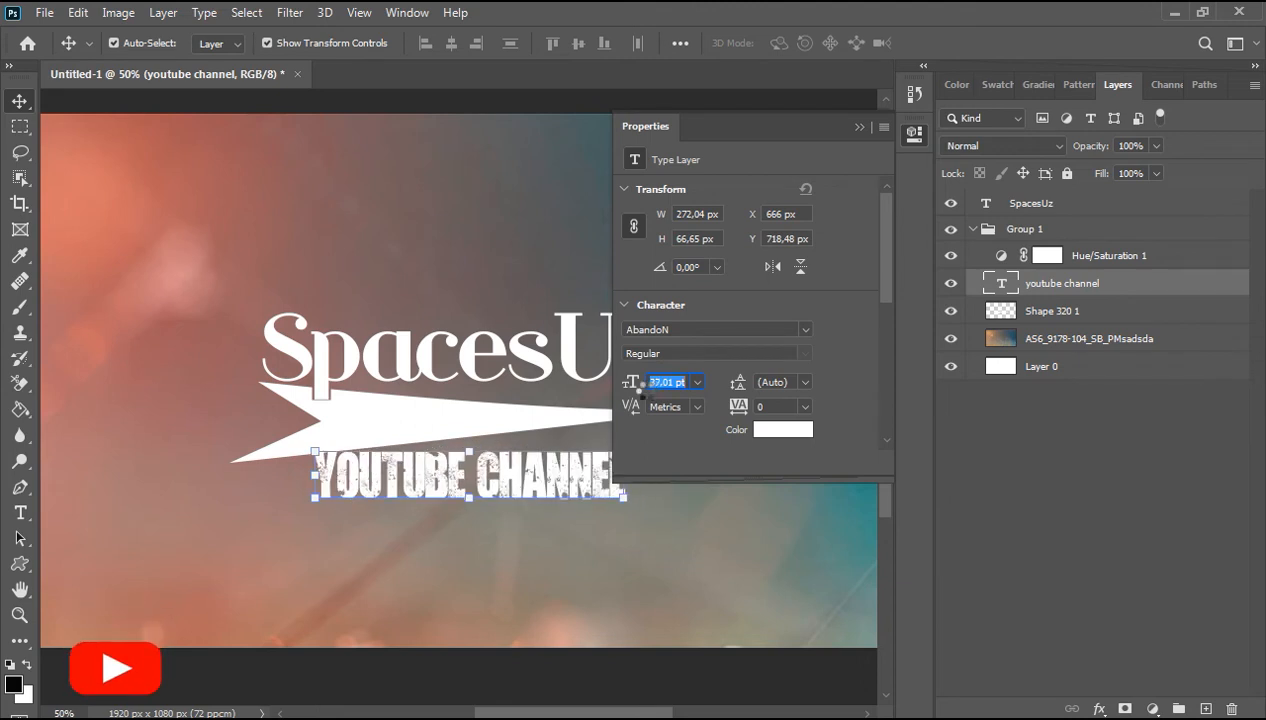
click(771, 268)
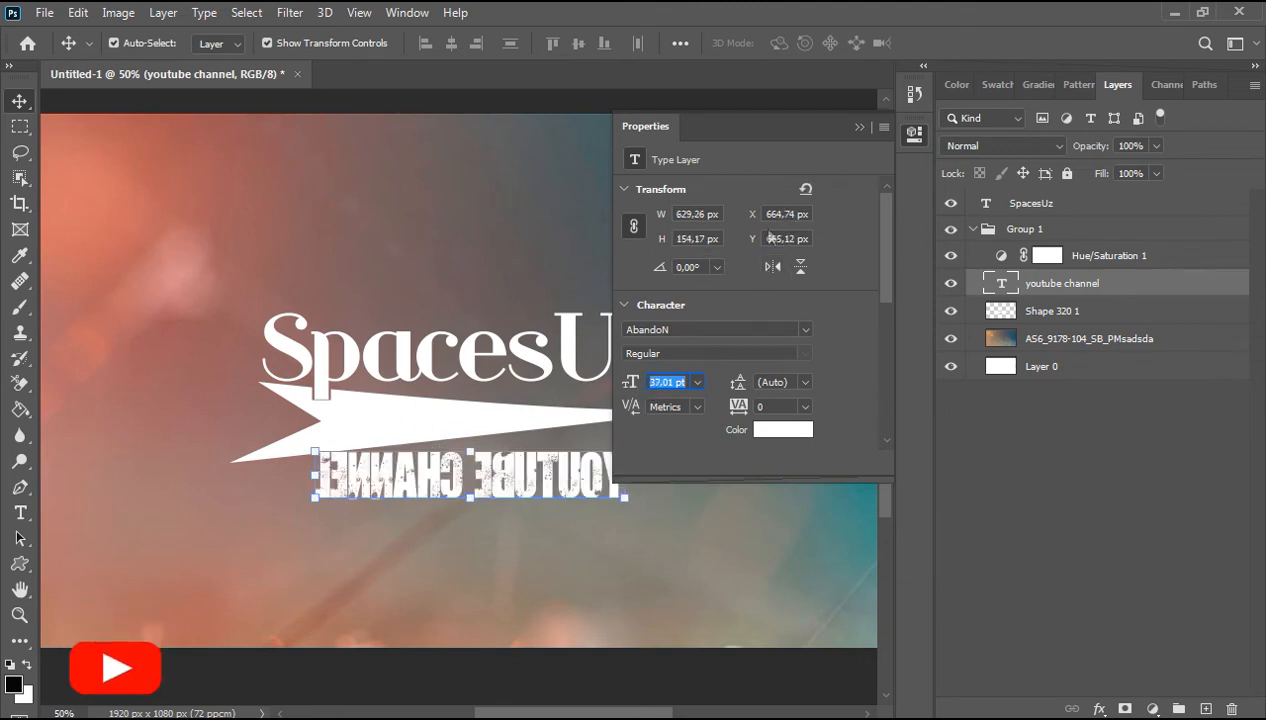
drag(755, 242, 748, 244)
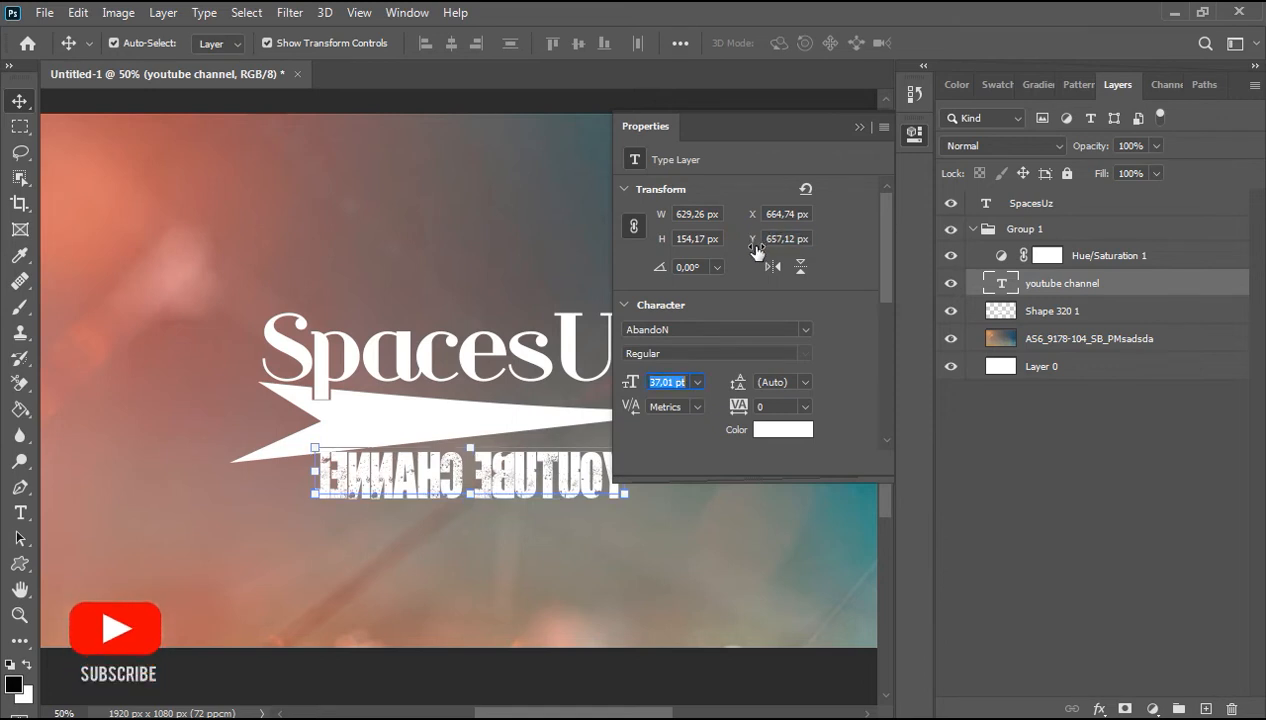
click(772, 268)
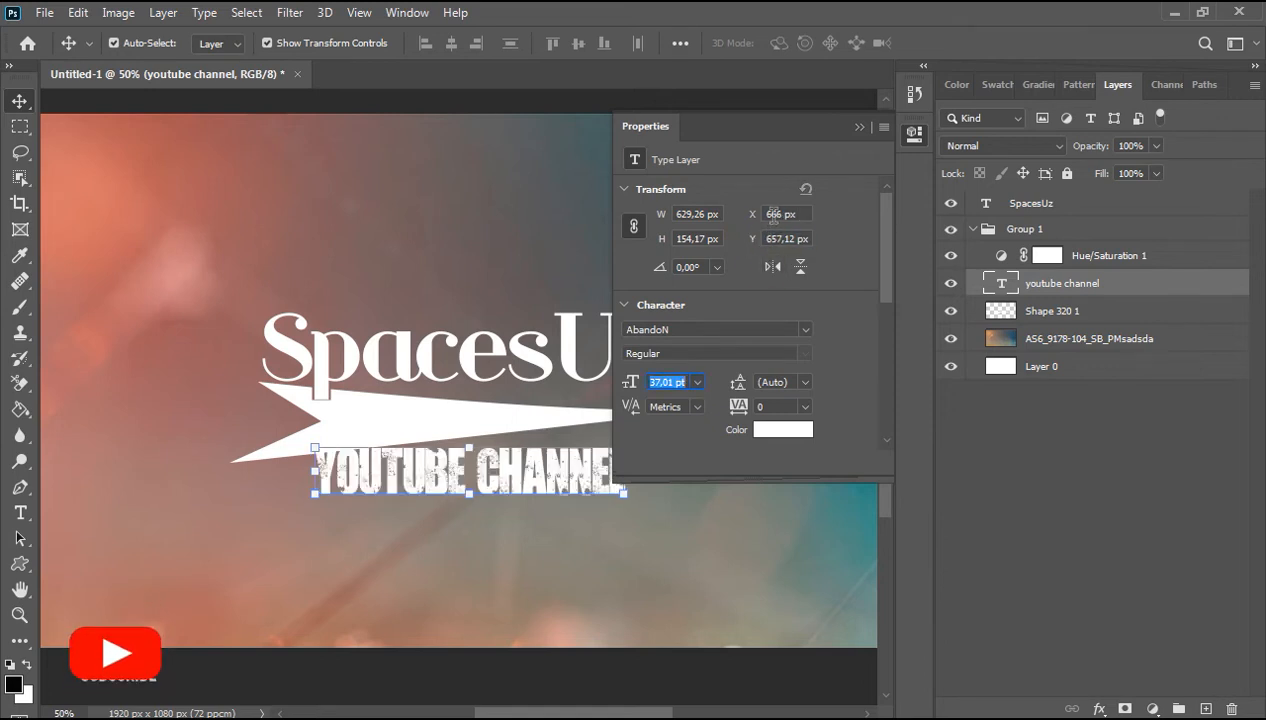
Step: Reposition the caption under the arrow and scale it down with a free transform
mouse_move(490, 472)
mouse_down()
mouse_move(492, 491)
mouse_move(485, 481)
mouse_up()
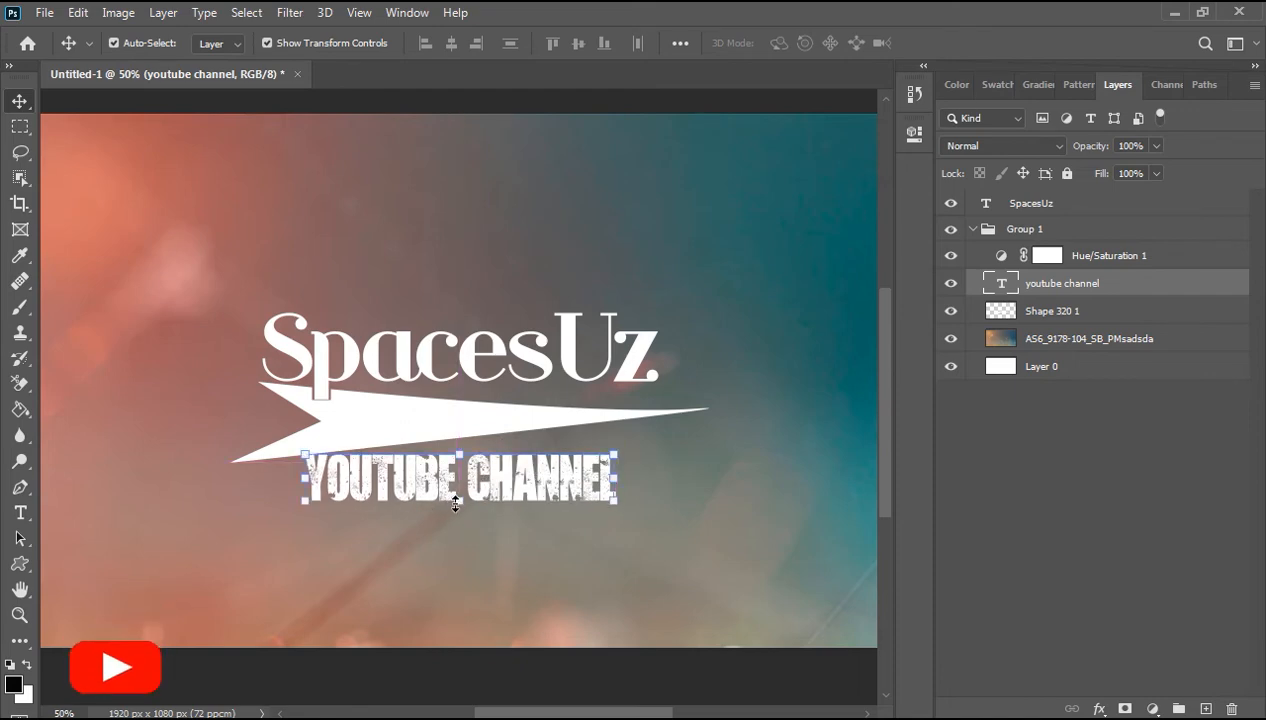
mouse_move(455, 503)
mouse_down()
mouse_move(458, 518)
mouse_move(460, 500)
mouse_up()
key(ctrl+z)
drag(574, 473, 656, 472)
drag(572, 476, 537, 489)
drag(468, 523, 468, 505)
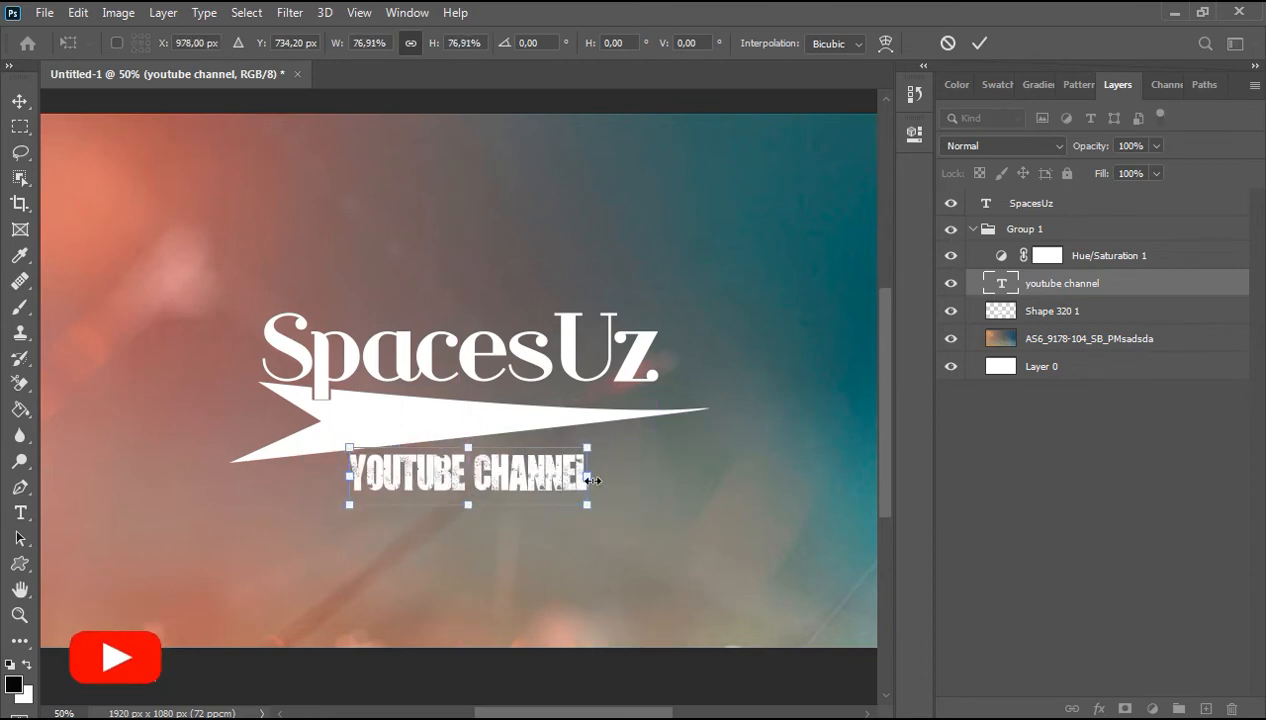
drag(593, 481, 671, 481)
drag(568, 488, 522, 492)
key(Return)
Step: Set the caption's font size to 12 pt and move it centred under the arrow
click(20, 512)
drag(626, 481, 309, 481)
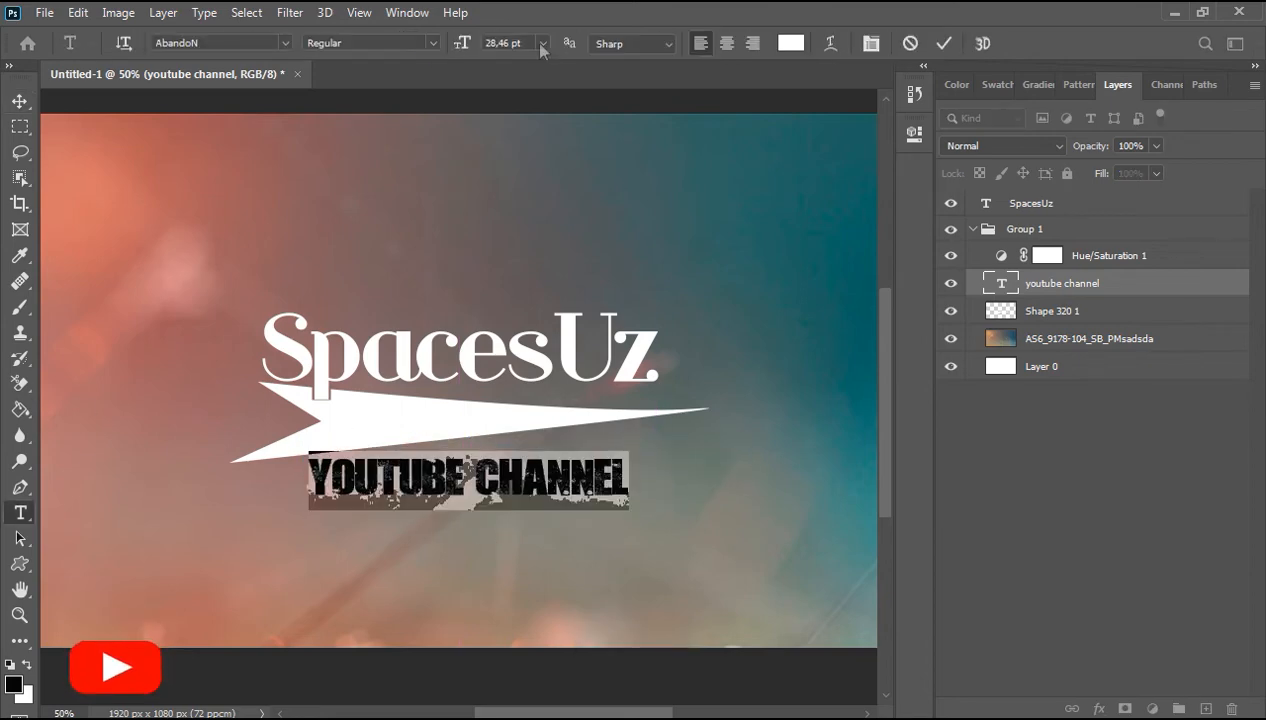
click(541, 45)
click(512, 151)
click(20, 101)
drag(420, 485, 514, 469)
click(457, 470)
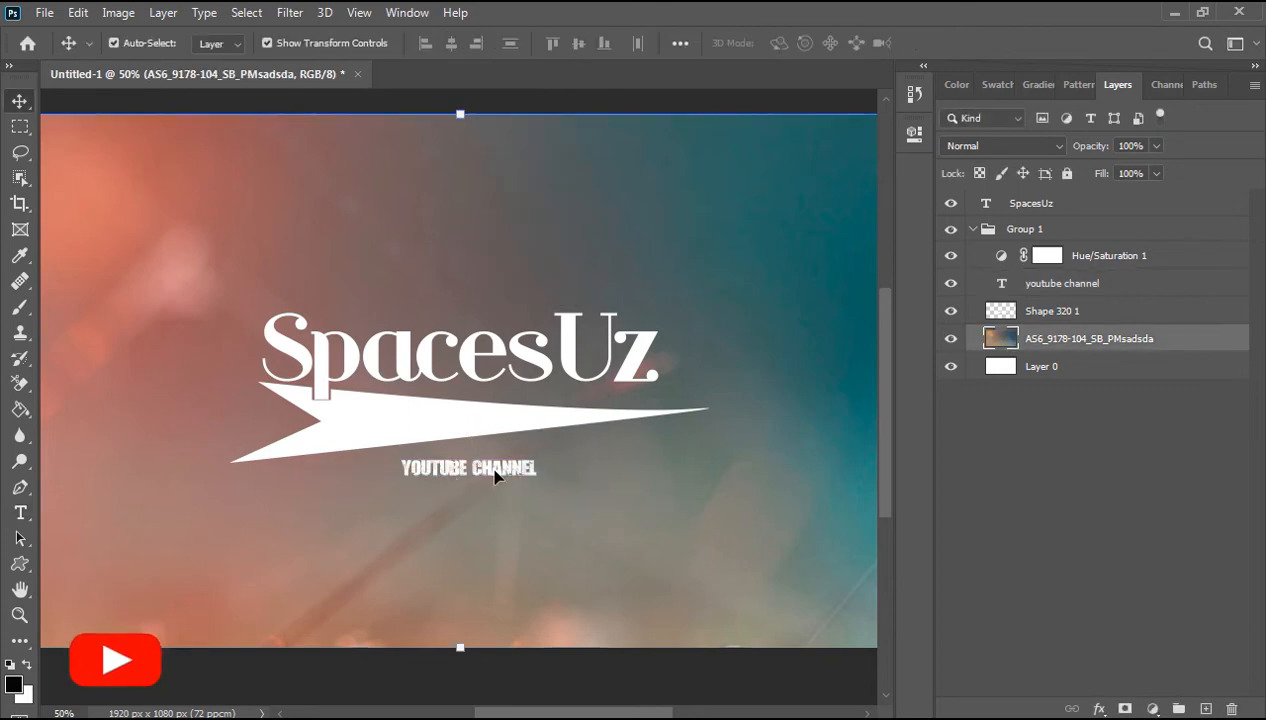
click(494, 471)
click(626, 664)
click(20, 127)
Step: Try warping the caption with a vertical Bulge of +50 bend, then undo the warp and transform
click(20, 512)
drag(402, 468, 542, 467)
click(1165, 85)
click(1078, 85)
click(957, 85)
click(1013, 87)
click(1120, 86)
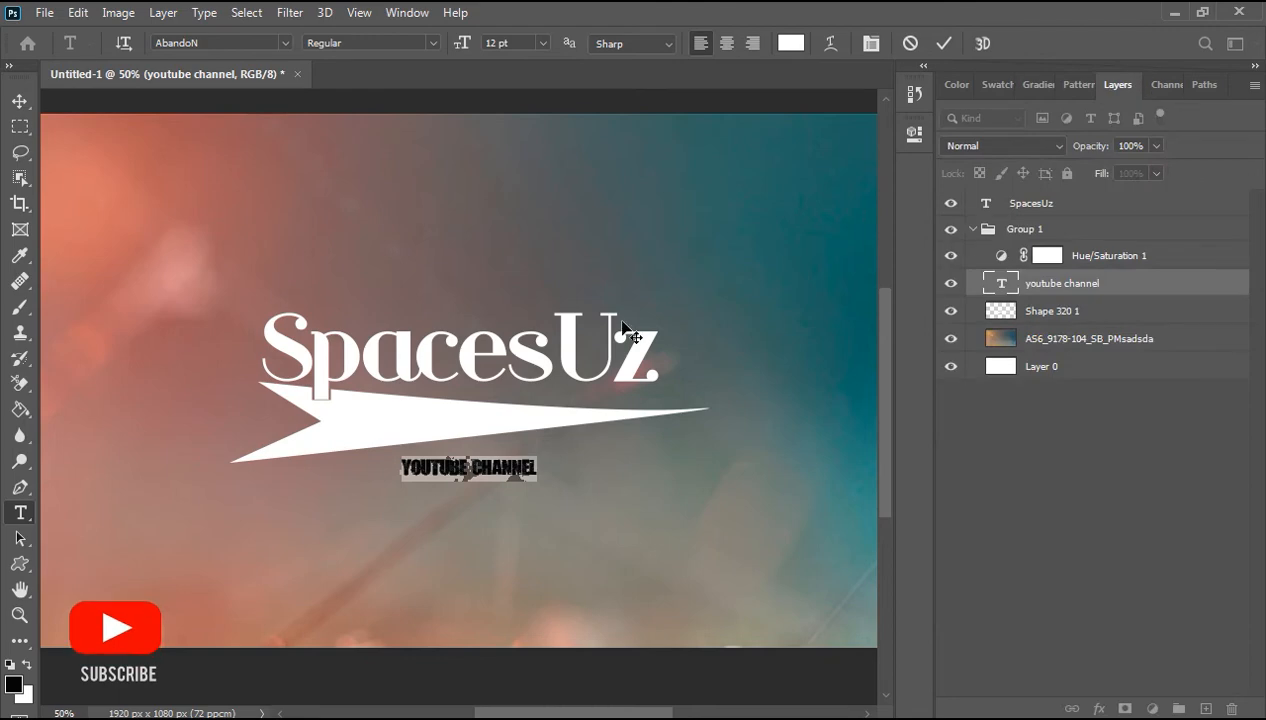
click(830, 43)
click(805, 167)
click(777, 240)
click(805, 167)
click(778, 312)
click(811, 207)
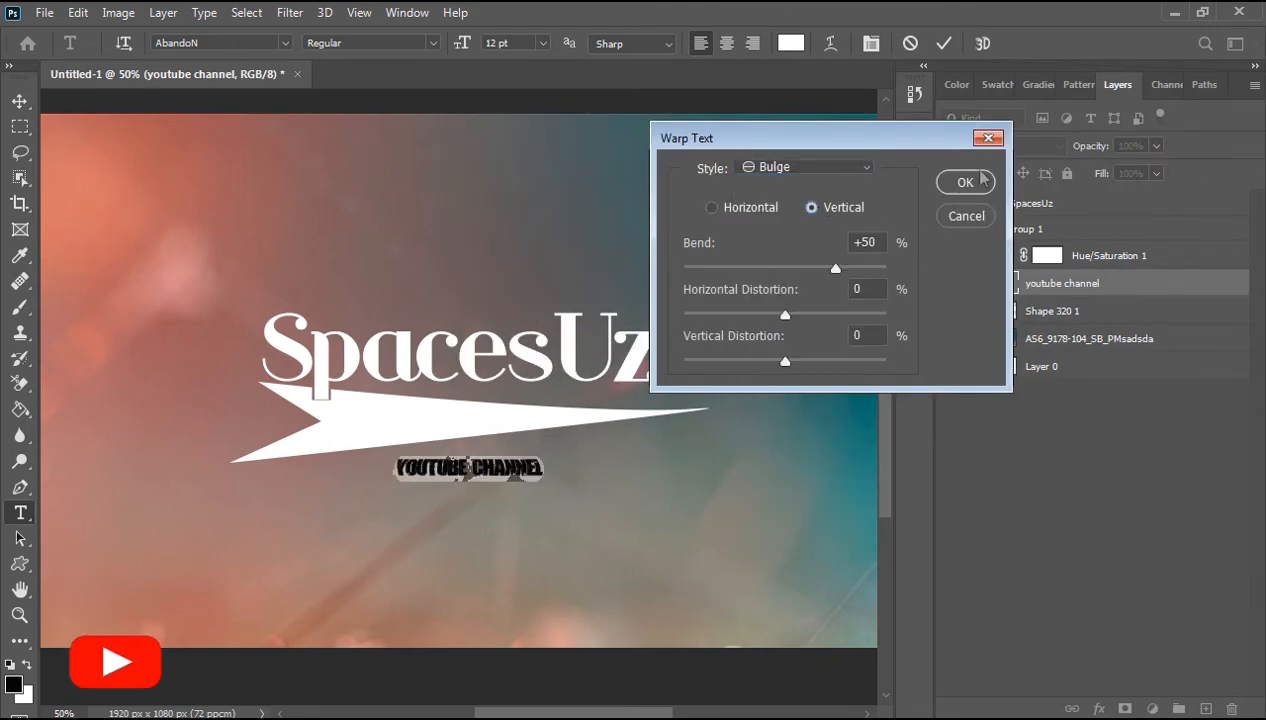
click(975, 181)
key(v)
drag(542, 474, 598, 487)
key(ctrl+z)
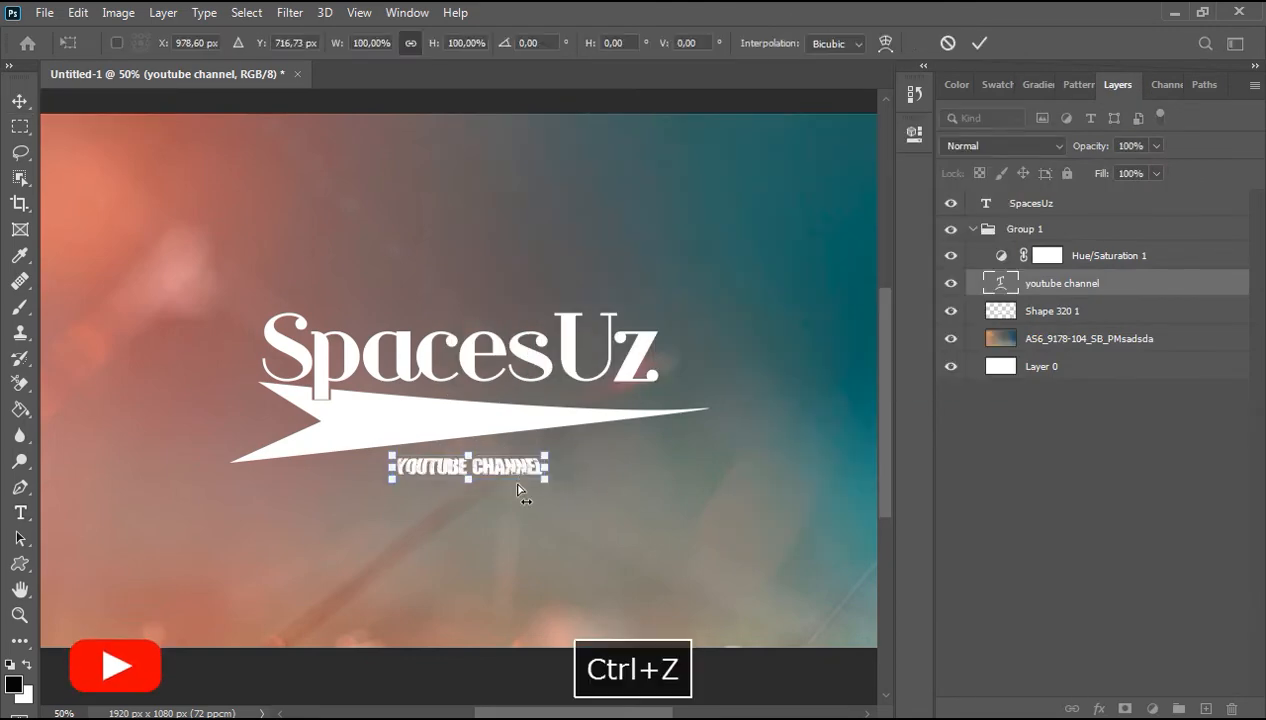
key(ctrl+z)
key(ctrl+z)
Step: Nudge the caption up a few pixels beneath the arrow
click(465, 472)
click(465, 468)
key(Up)
key(Up)
key(Up)
key(Up)
key(Up)
key(Up)
key(Up)
key(Up)
key(Up)
key(Up)
key(Up)
key(Up)
key(Up)
key(Up)
click(510, 524)
Step: Draw an ellipse about 820 by 823 px around the title and arrow with the Ellipse tool
click(19, 563)
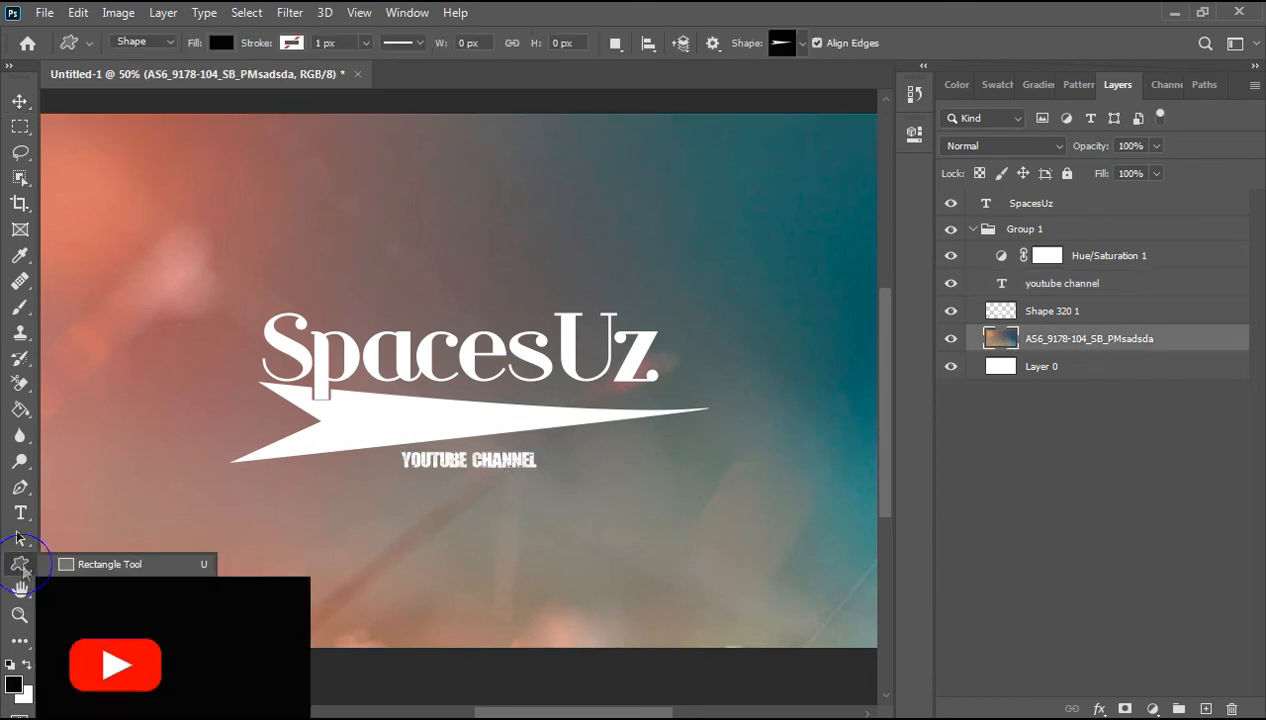
right_click(19, 563)
click(95, 601)
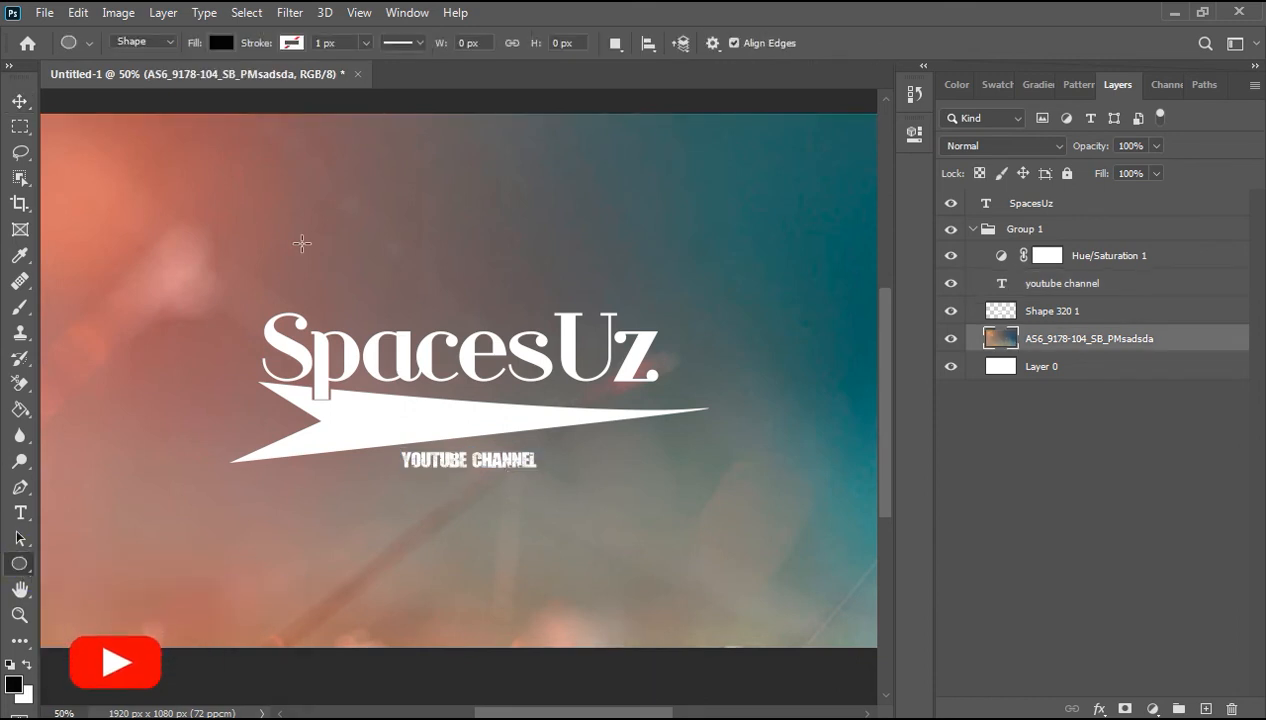
drag(214, 234, 615, 645)
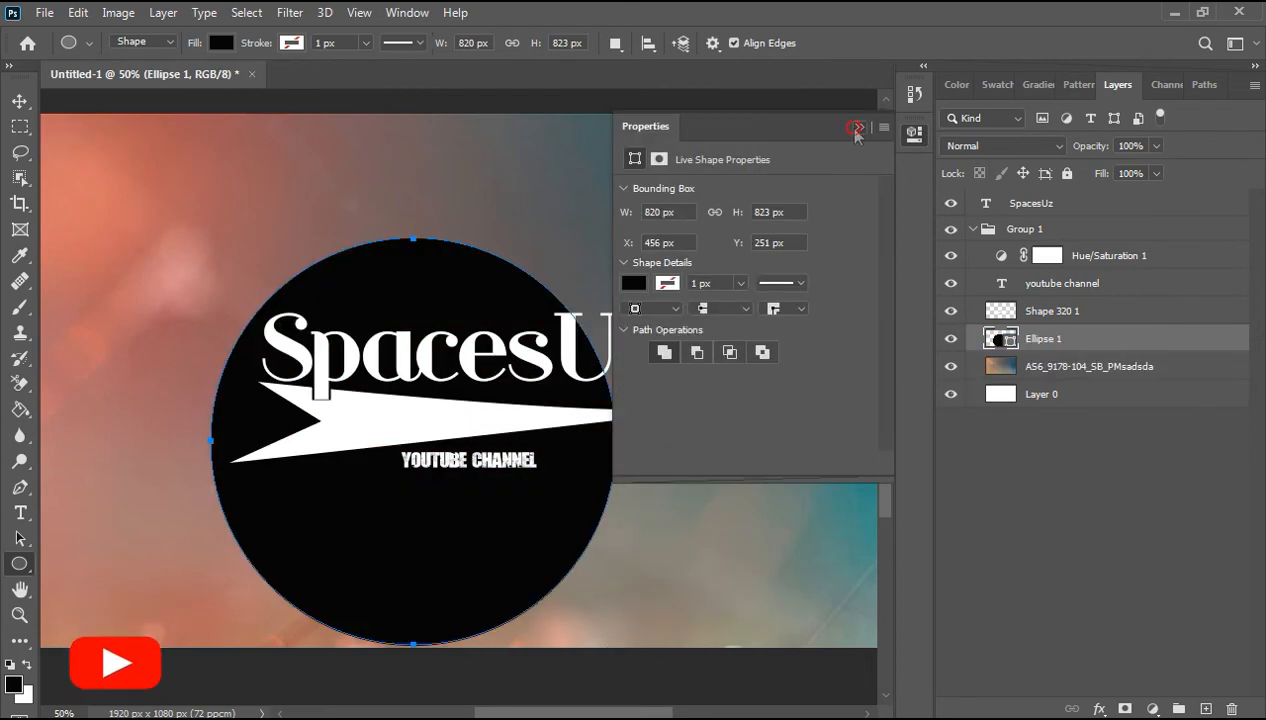
Step: Move the ellipse slightly up and place its layer at the top of the layer stack
click(855, 128)
click(19, 101)
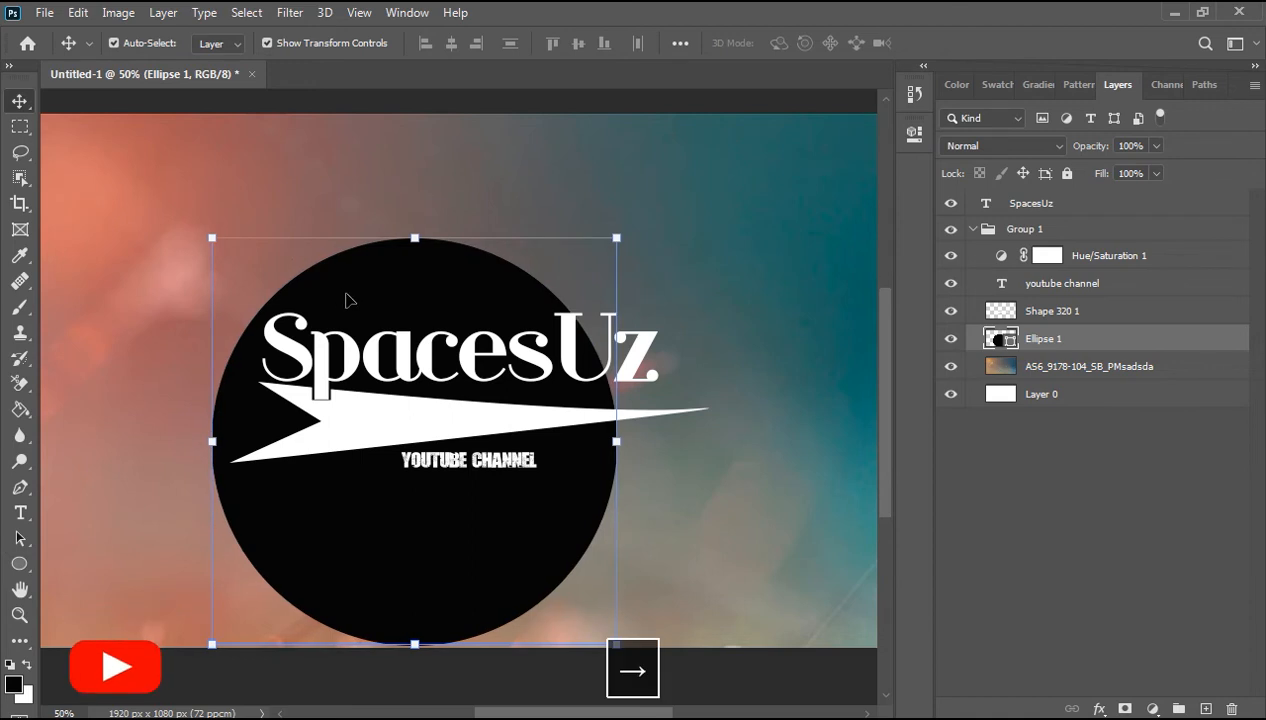
drag(435, 288, 471, 241)
drag(1075, 341, 1040, 212)
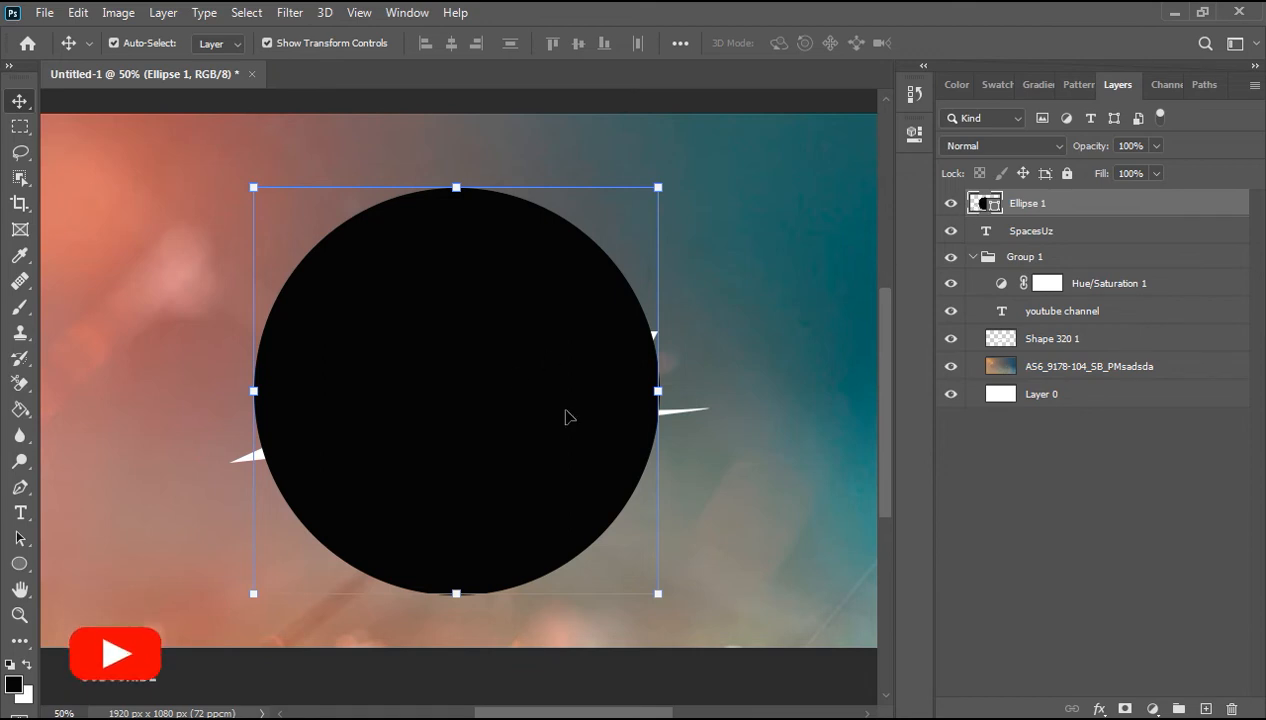
Step: Set the ellipse to no fill with a white stroke about 25 px wide
click(918, 140)
click(634, 284)
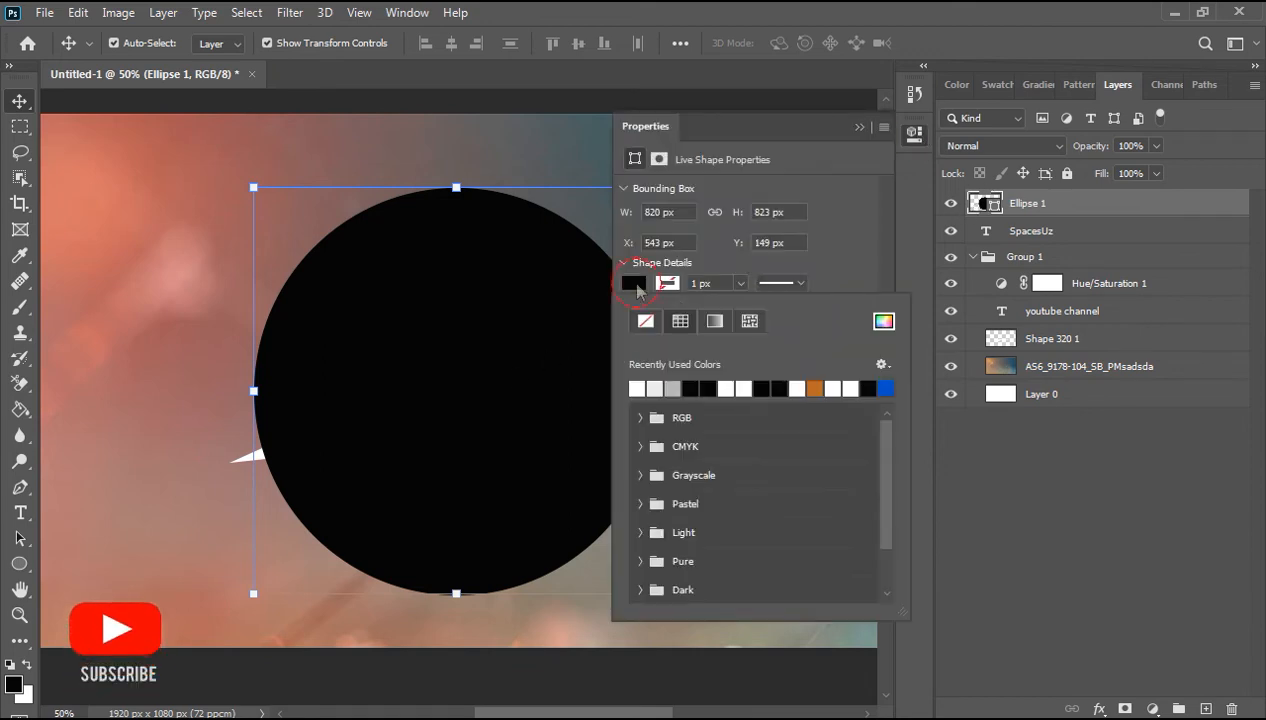
click(645, 321)
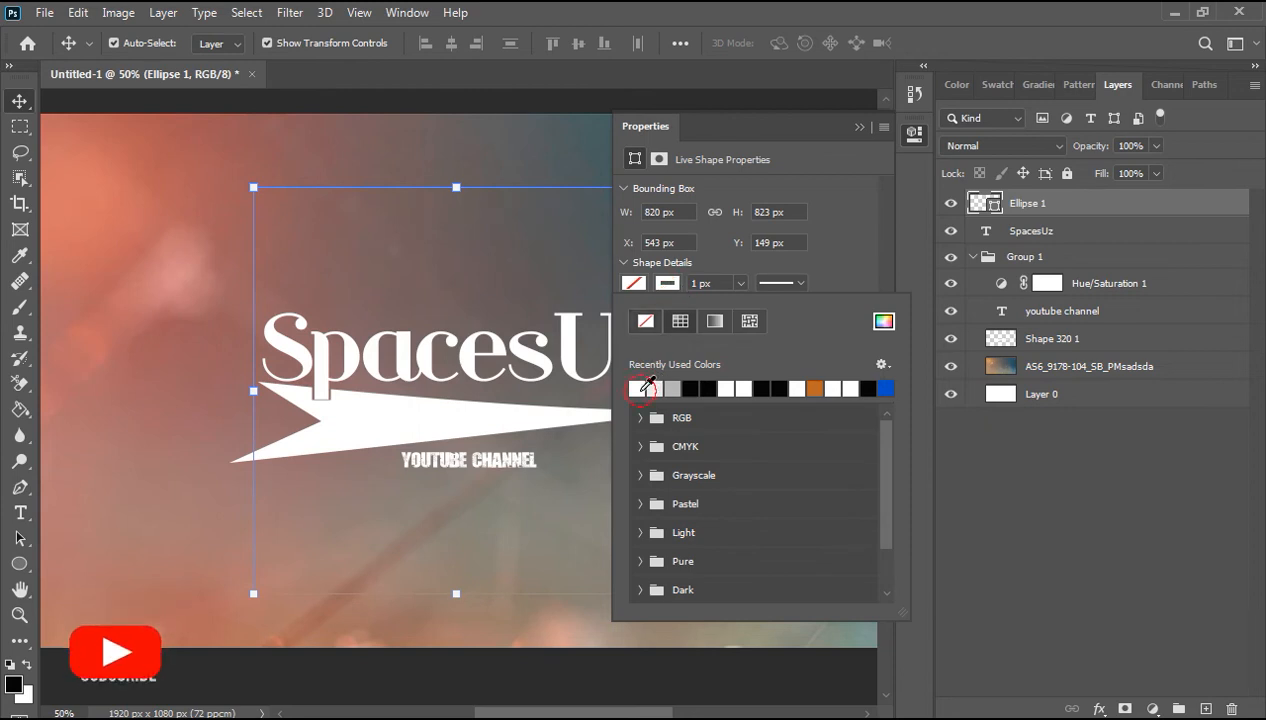
click(654, 388)
click(740, 284)
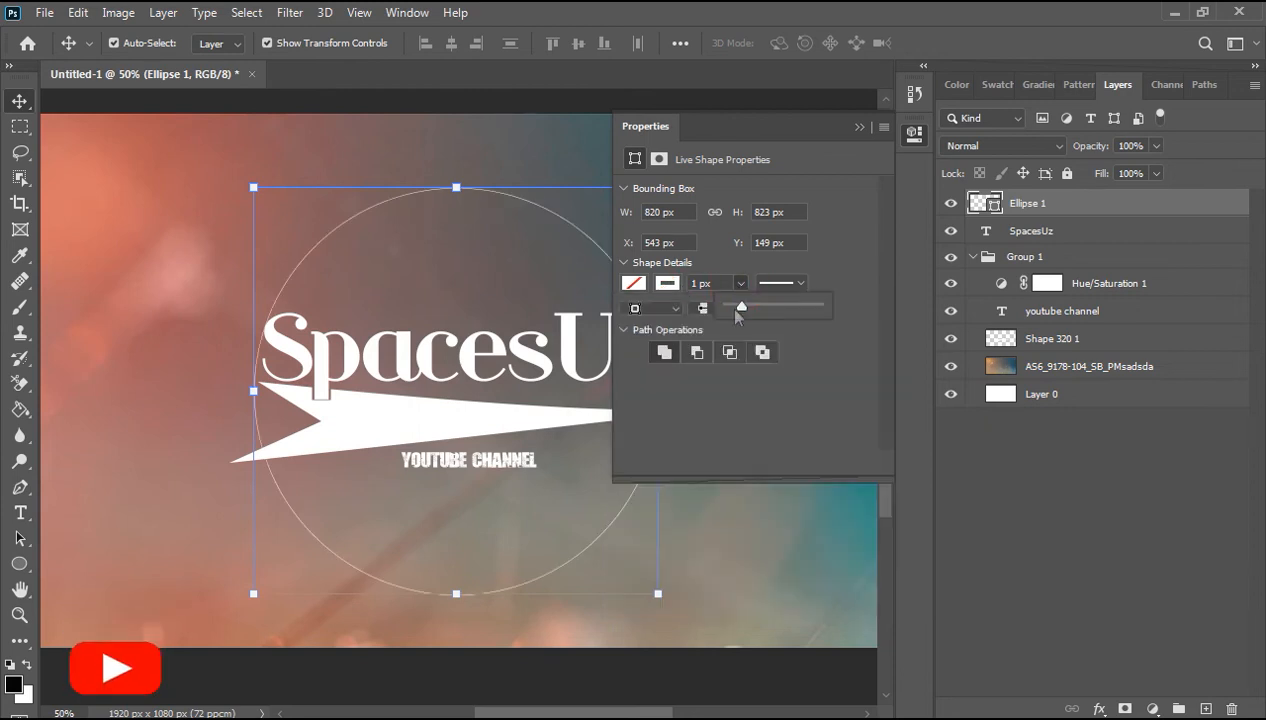
drag(745, 309, 757, 311)
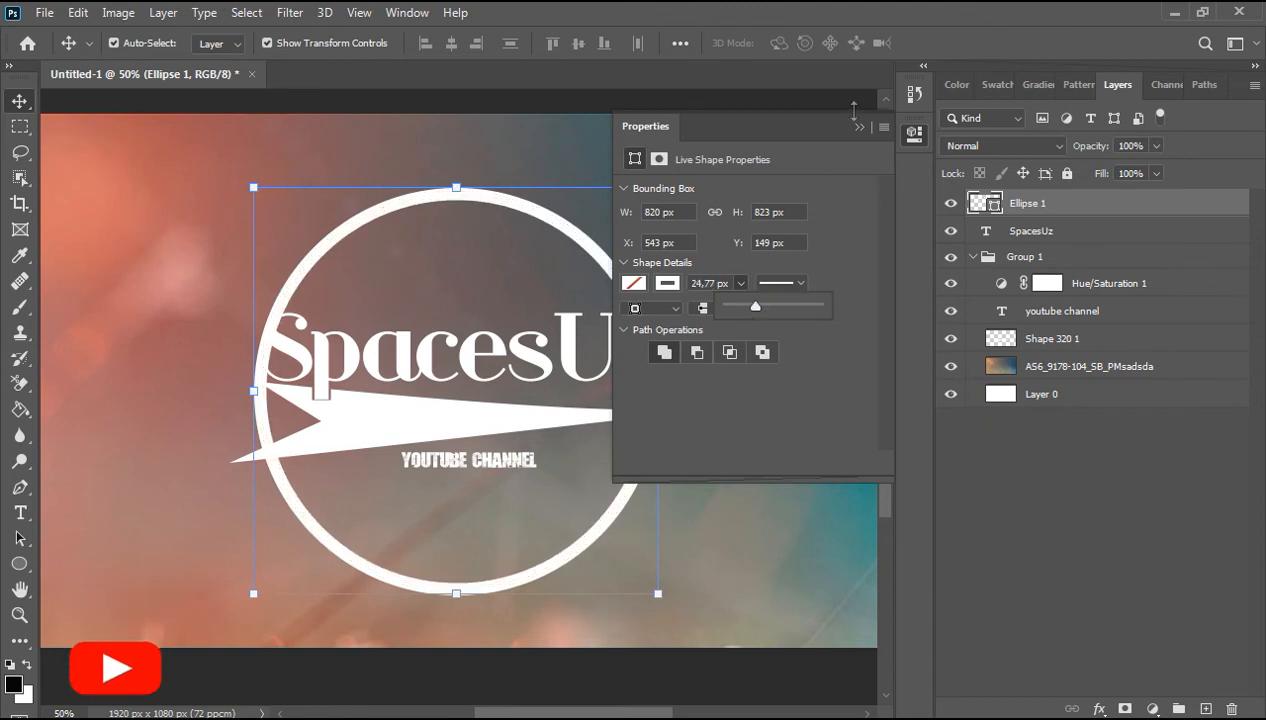
Step: Nudge the white ring up a few pixels
click(859, 128)
key(Up)
key(Up)
key(Up)
key(Up)
key(Up)
key(Up)
key(Up)
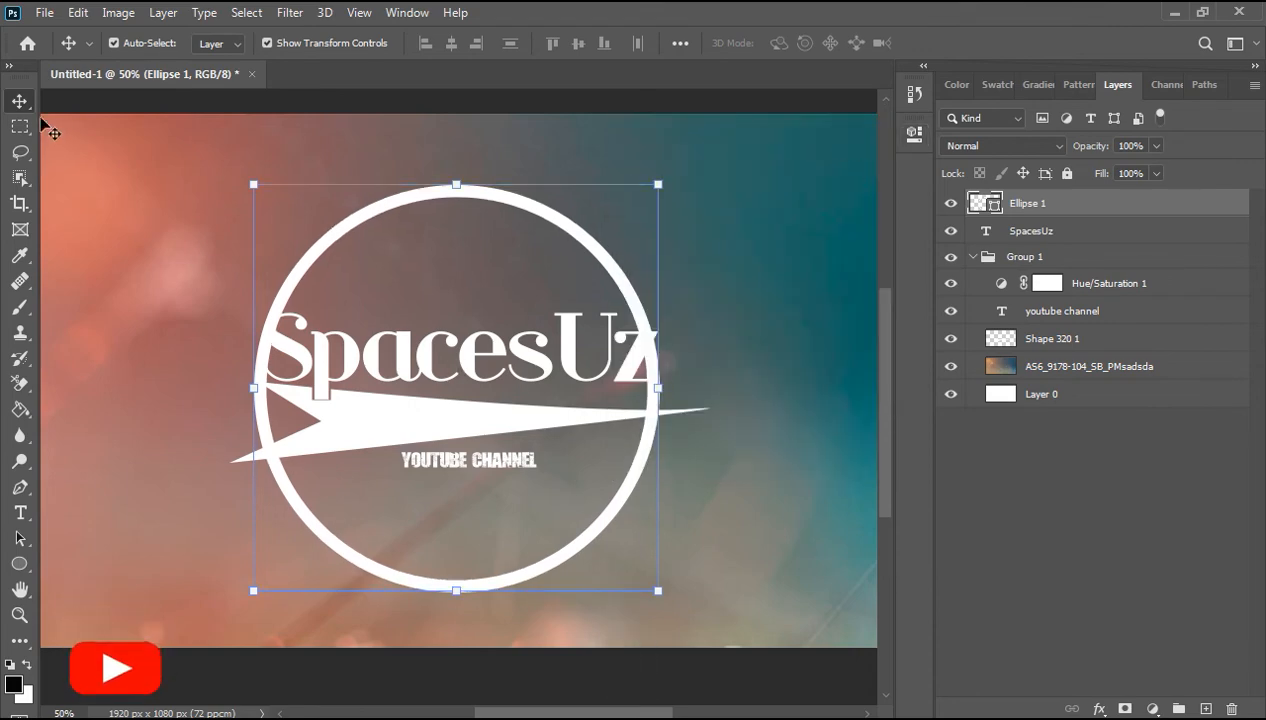
Step: Rasterize the ring layer and delete the part of the ring behind the title and arrow using a rectangular selection
right_click(1015, 205)
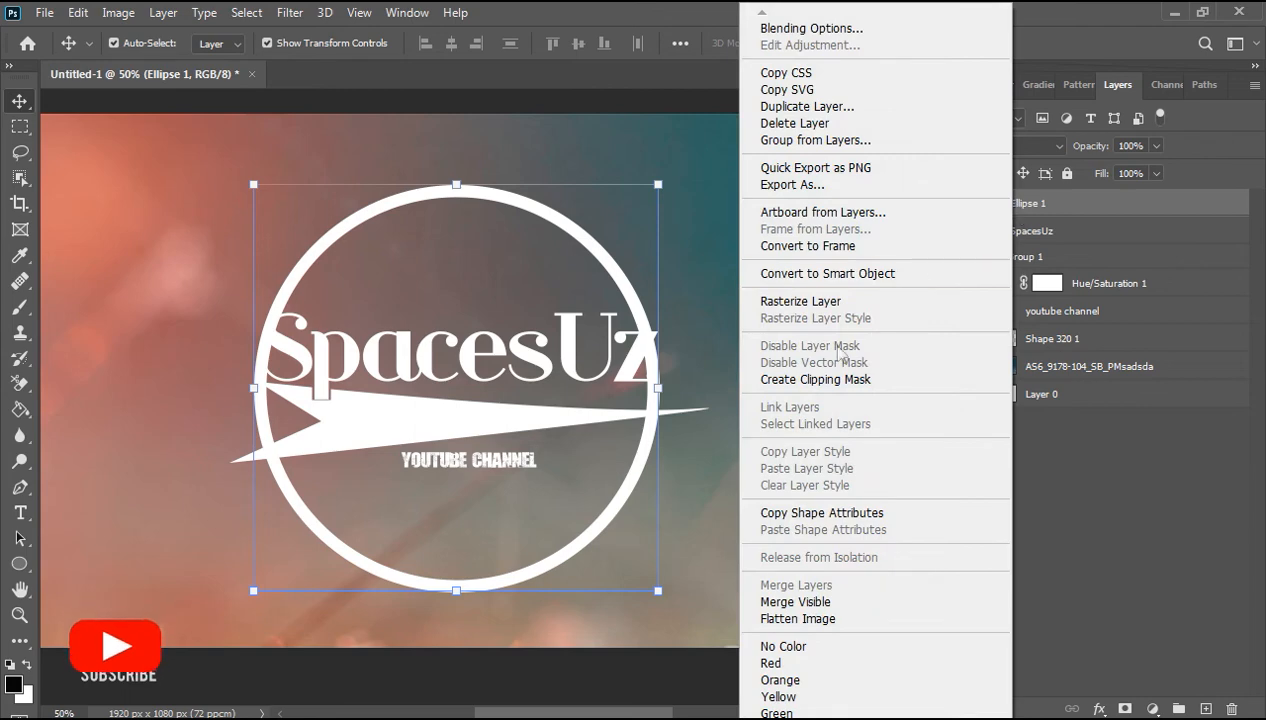
click(810, 302)
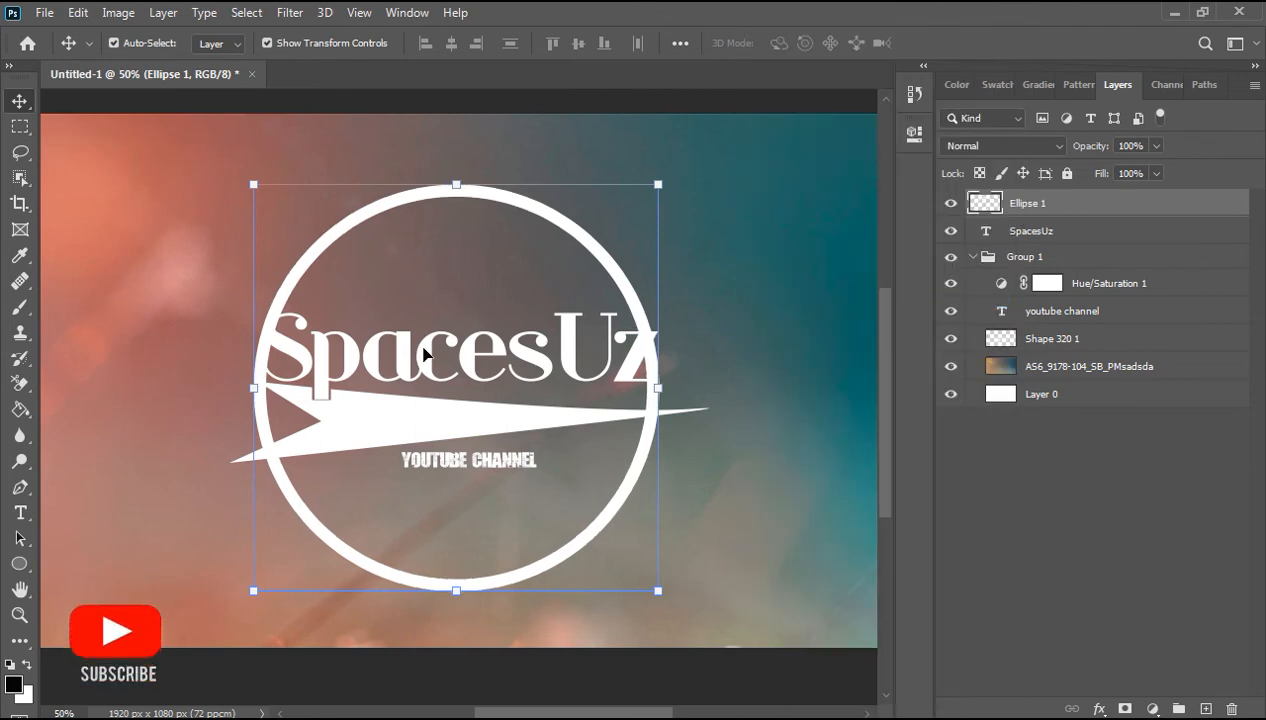
click(20, 126)
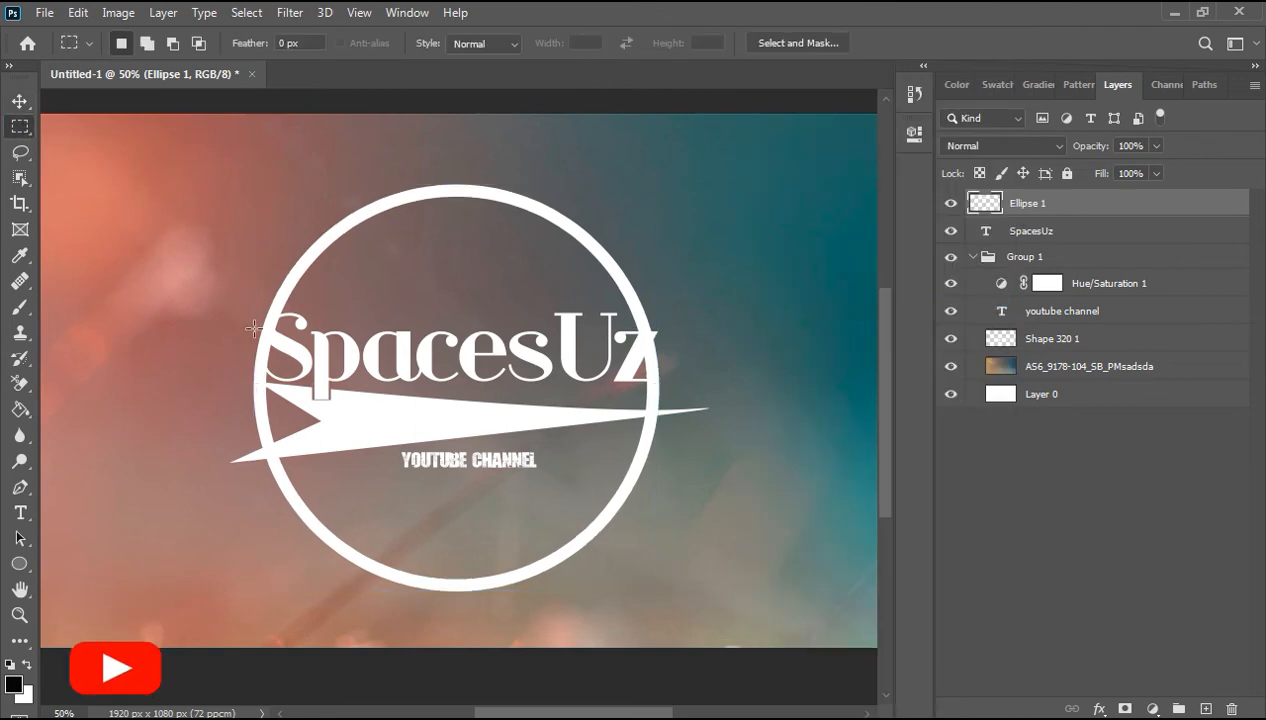
mouse_move(216, 315)
mouse_down()
mouse_move(352, 435)
mouse_move(702, 480)
mouse_move(683, 467)
mouse_move(719, 468)
mouse_up()
key(Delete)
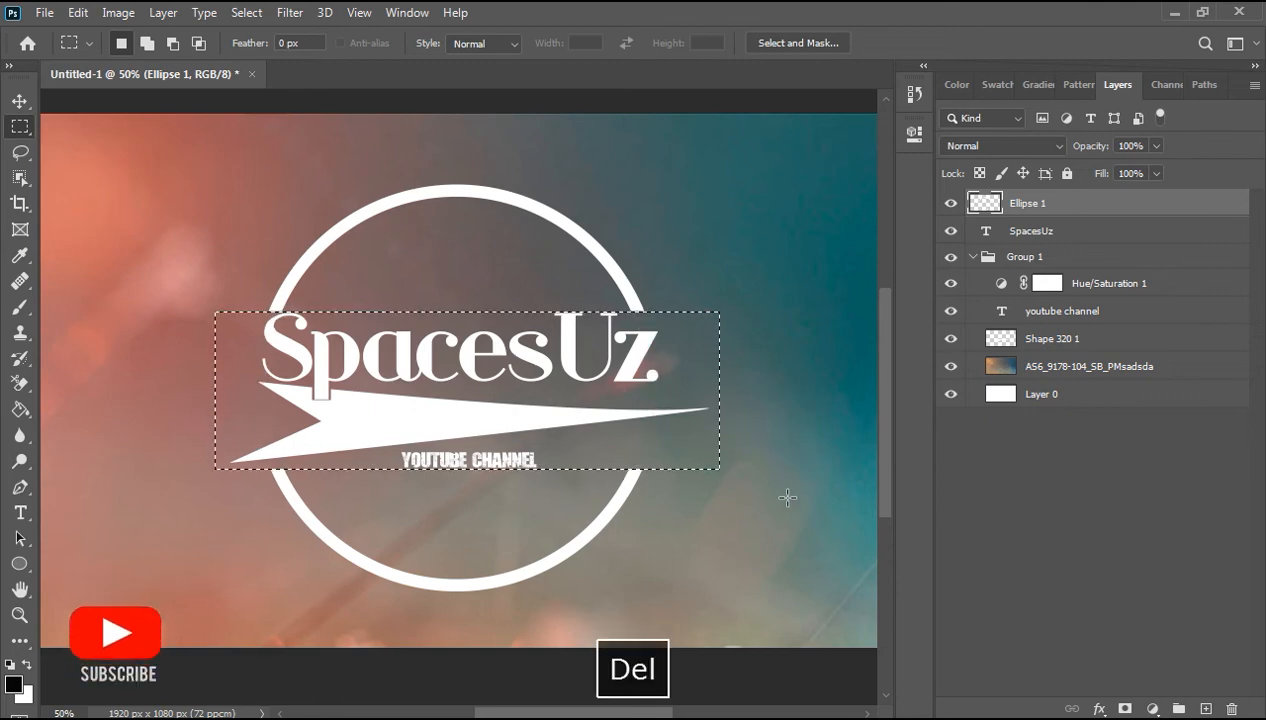
Step: Deselect, then nudge the cut ring up three pixels
click(19, 101)
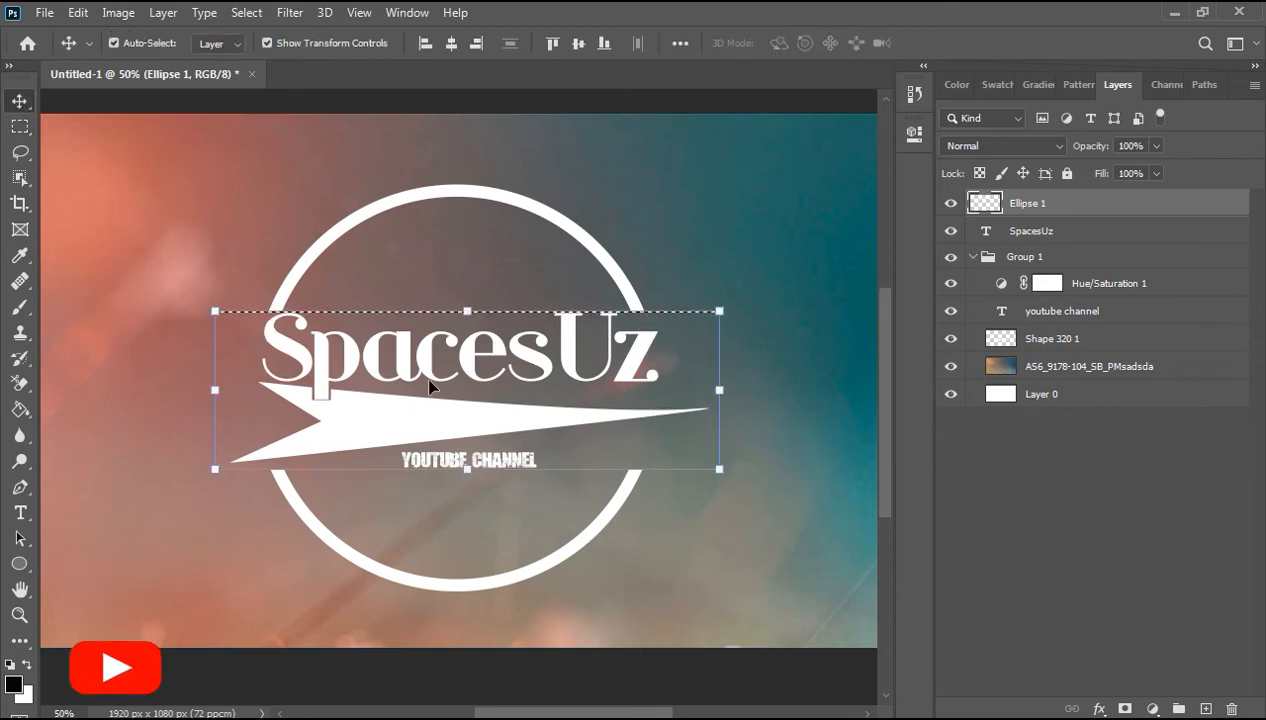
click(1030, 231)
click(1034, 204)
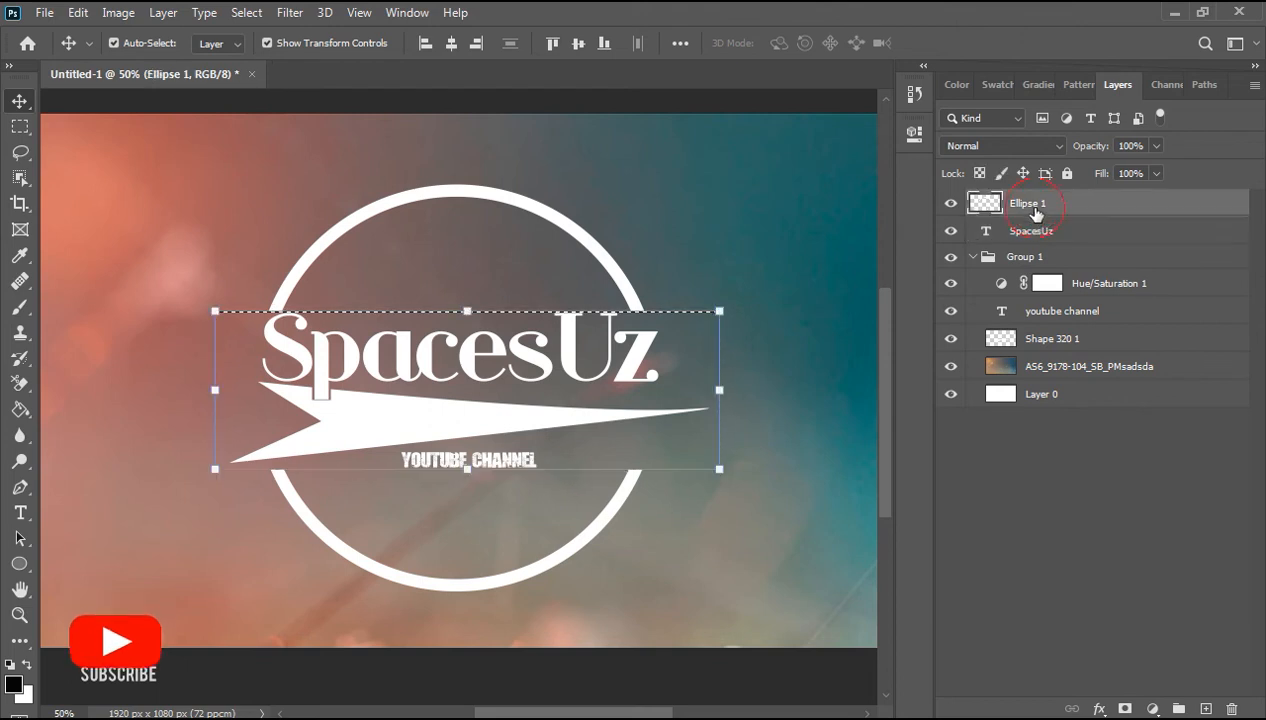
click(19, 126)
click(136, 147)
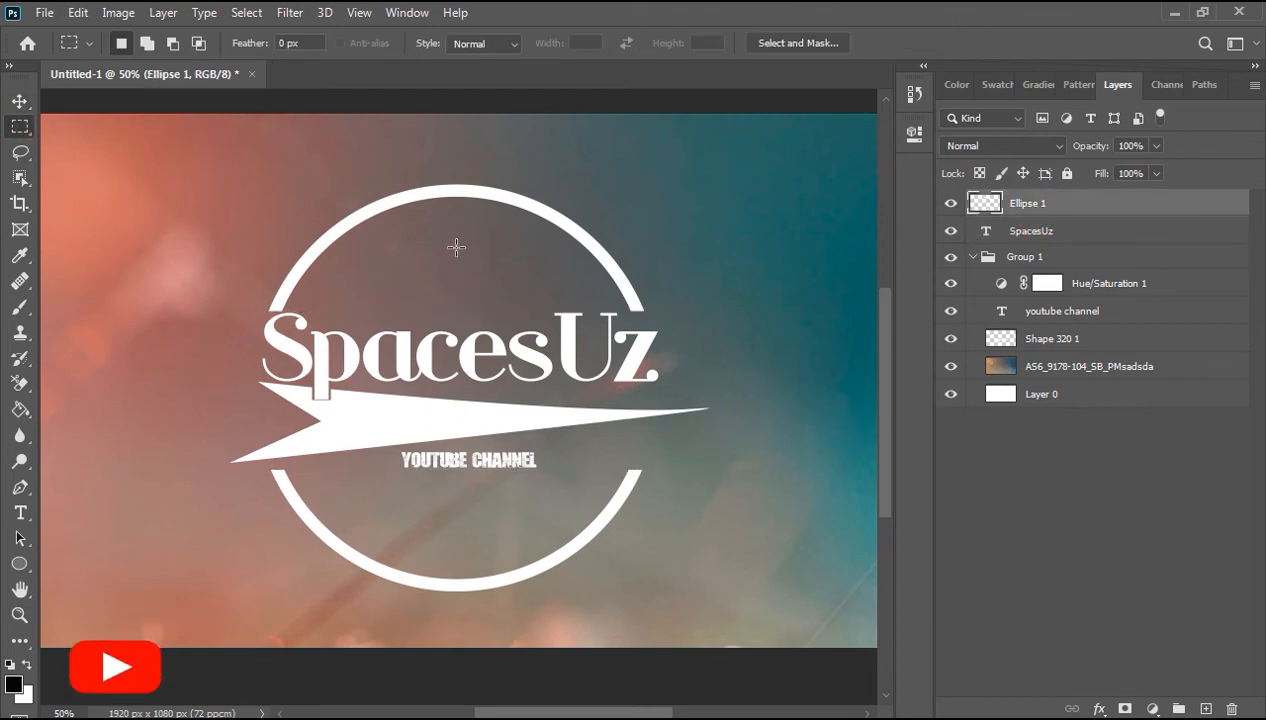
click(19, 101)
key(Up)
key(Up)
key(Up)
key(Up)
key(Up)
key(Up)
key(Up)
key(Up)
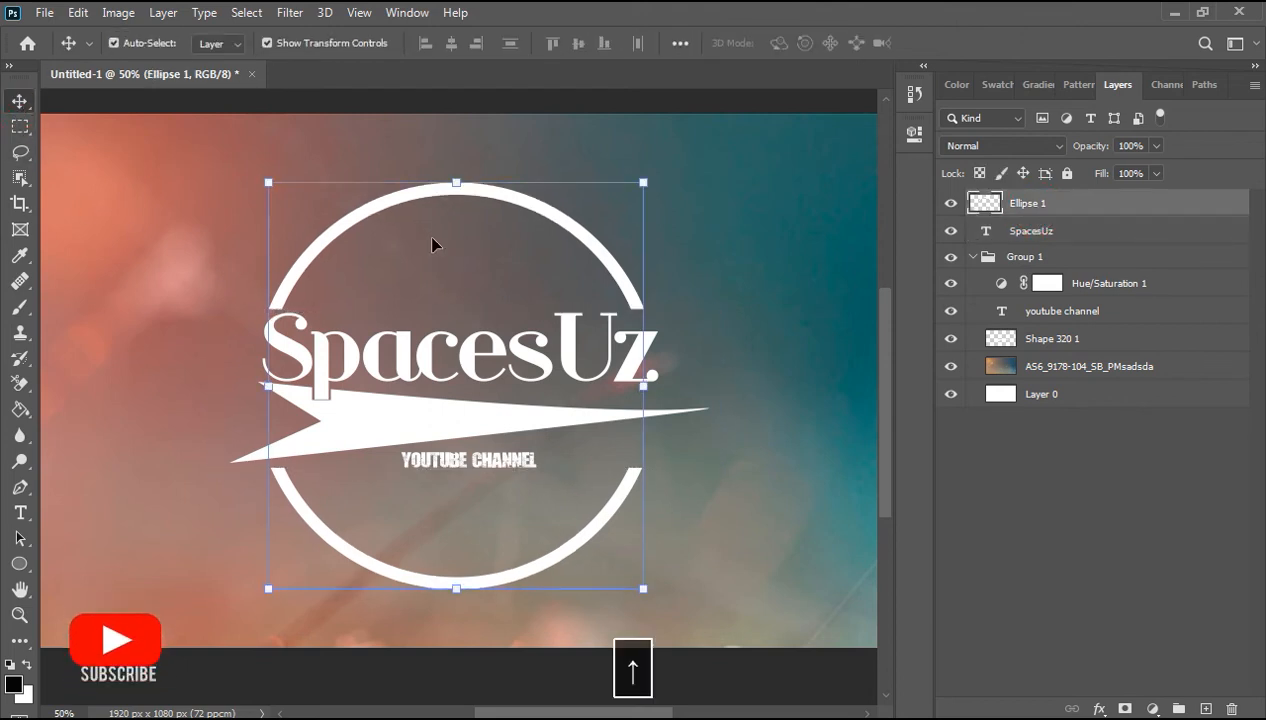
Step: Apply a blue gradient overlay to the SpacesUz title
click(750, 486)
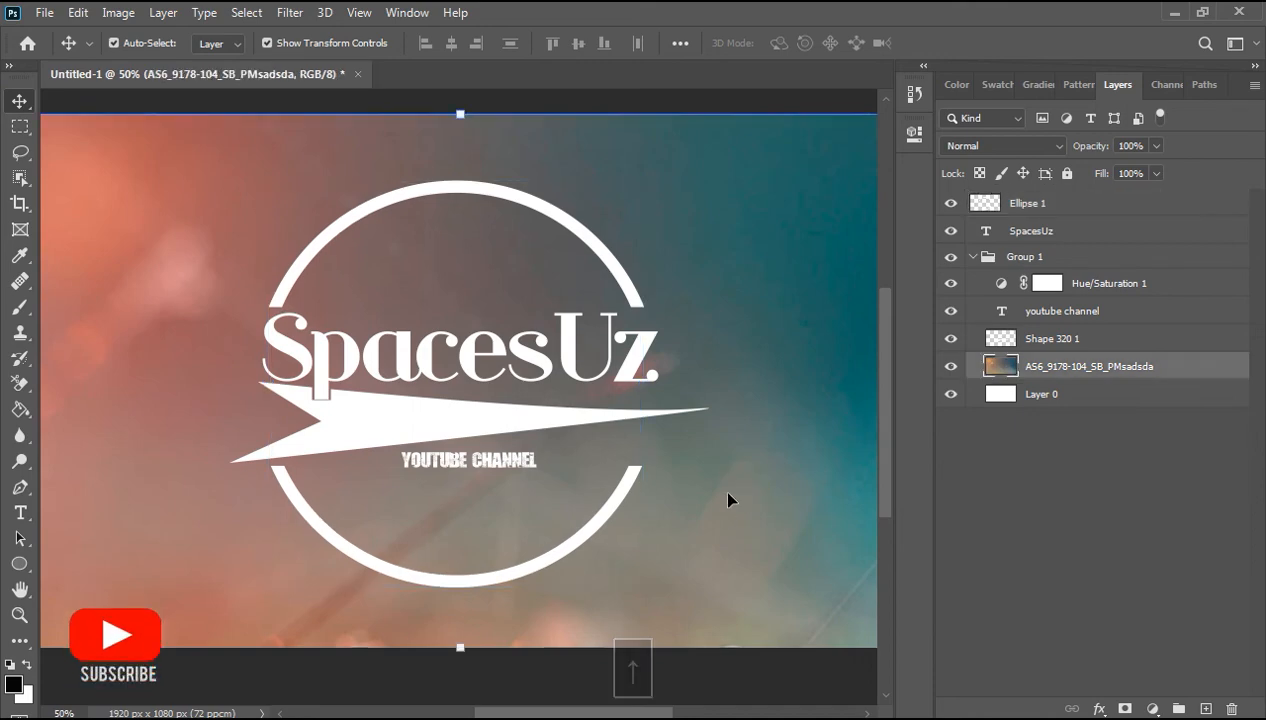
key(ctrl+minus)
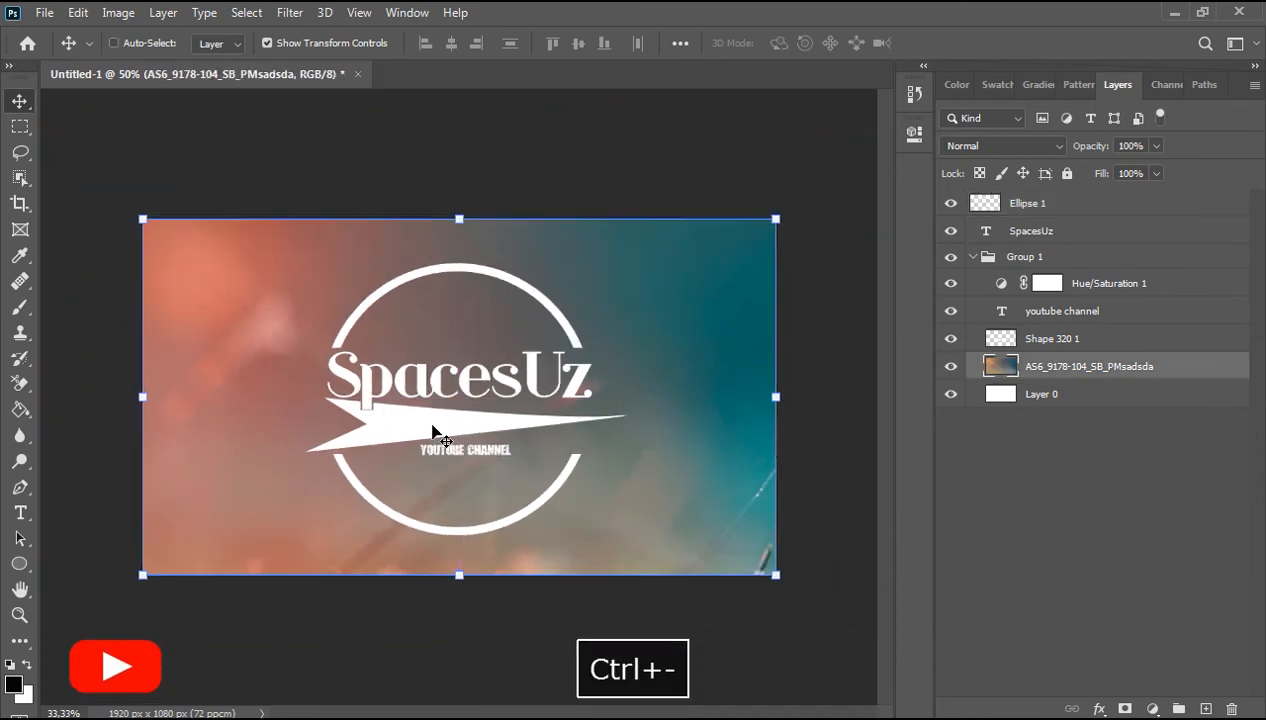
click(741, 647)
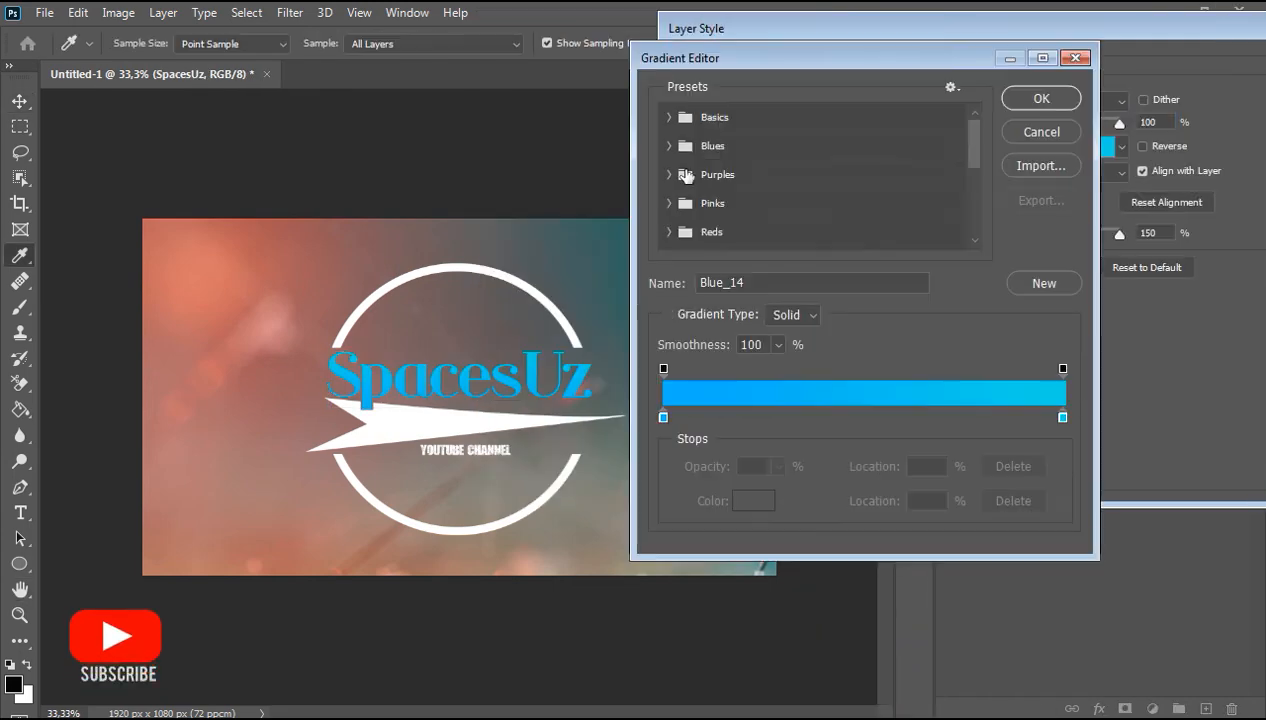
click(842, 207)
scroll(842, 207, down, 1)
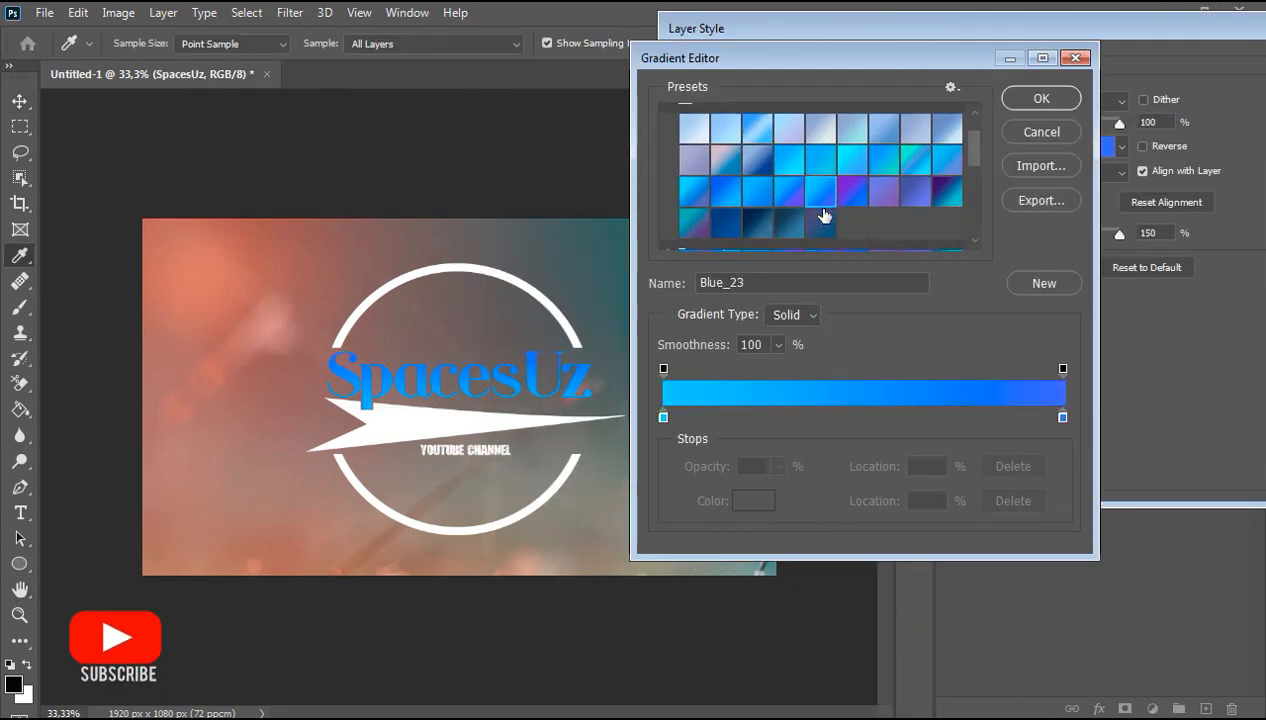
click(850, 165)
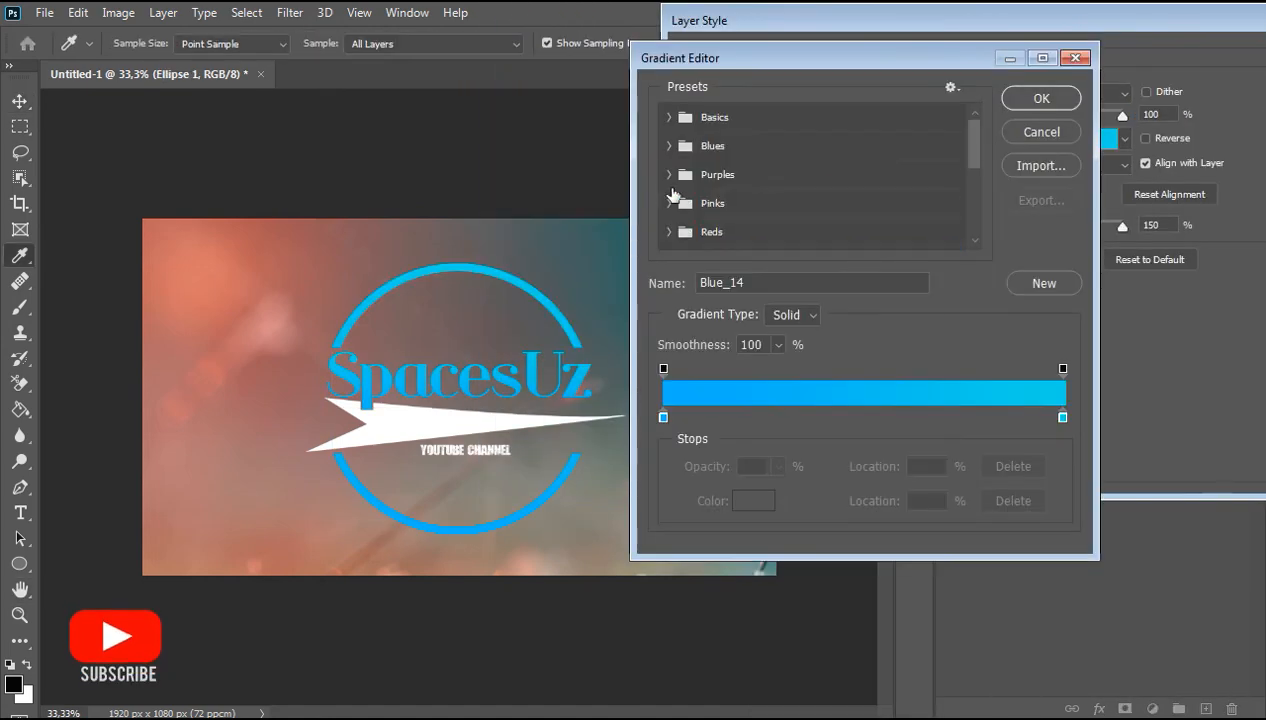
Step: Apply a purple gradient overlay to the white ring
click(669, 174)
click(791, 206)
click(946, 204)
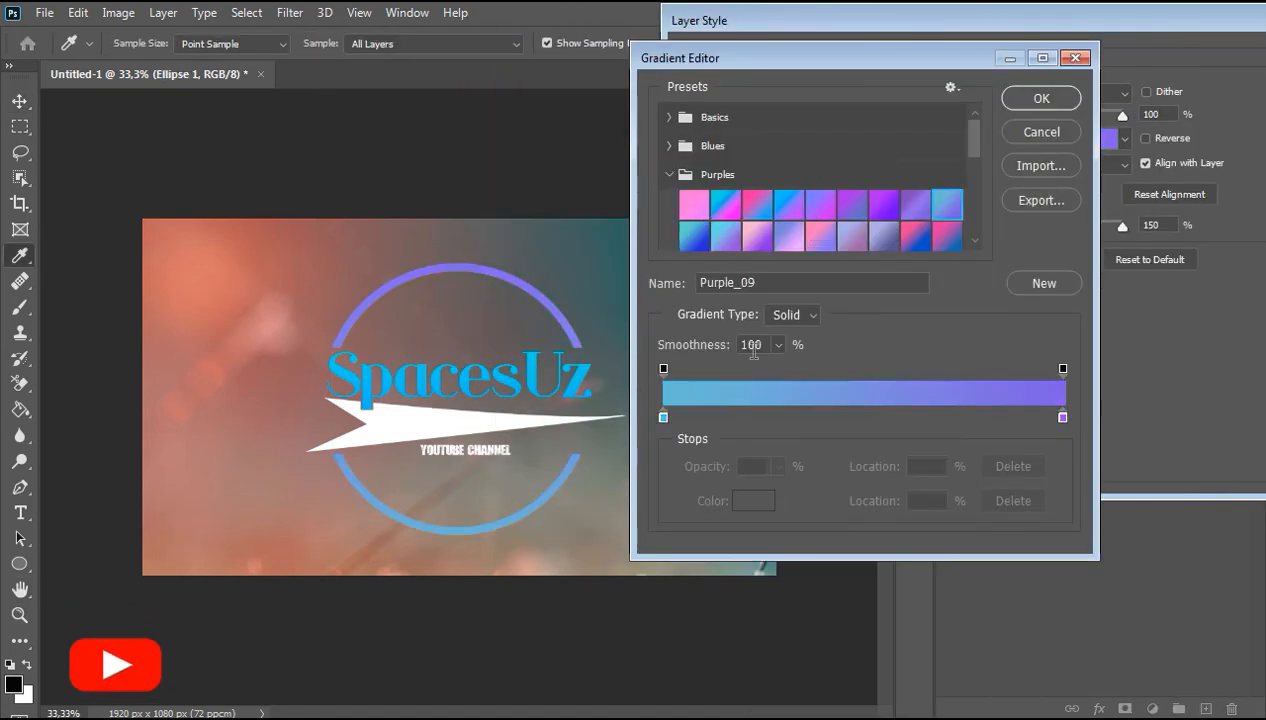
scroll(904, 164, down, 2)
click(904, 164)
click(938, 189)
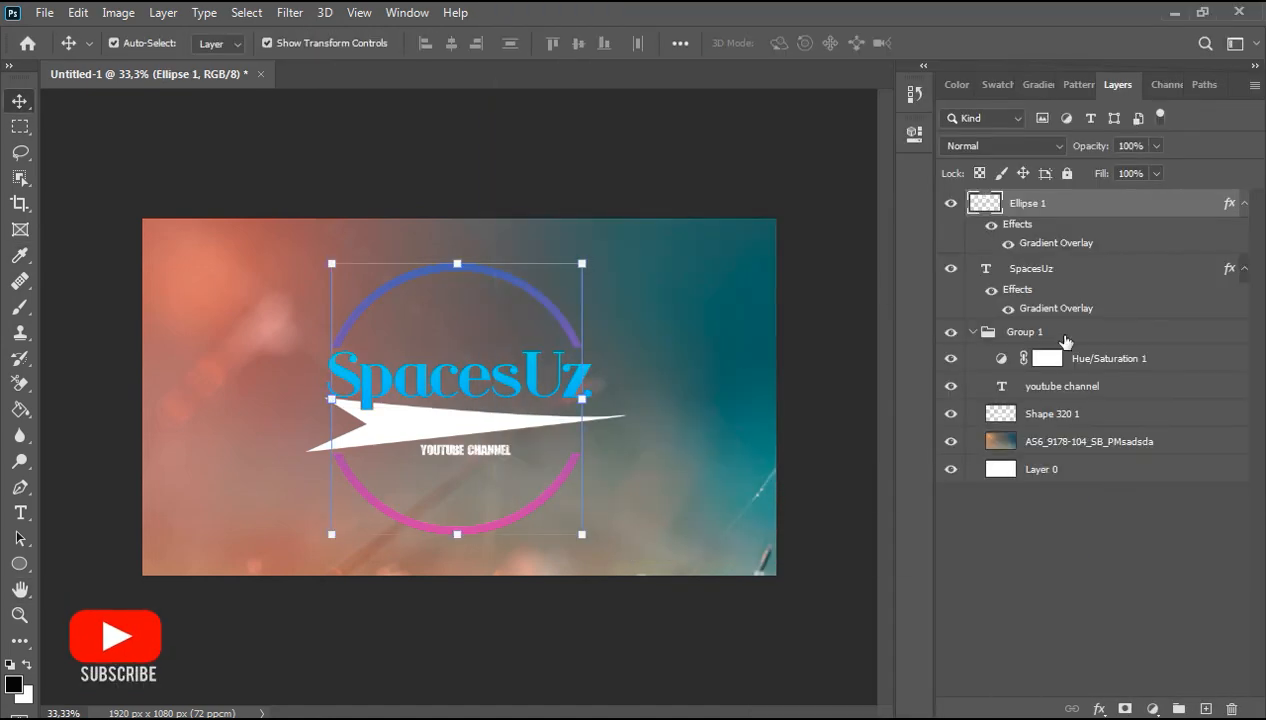
Step: Apply a blue gradient overlay to the arrow shape
right_click(1030, 412)
click(881, 28)
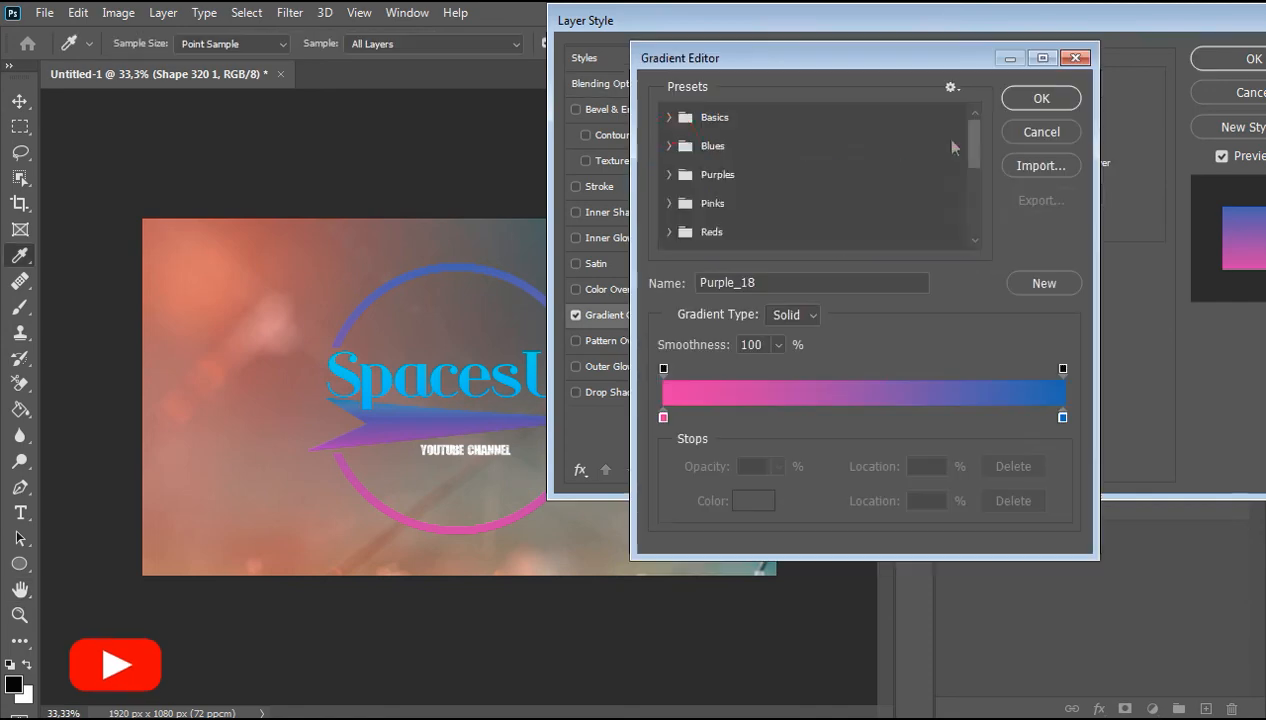
click(669, 138)
click(726, 199)
click(914, 199)
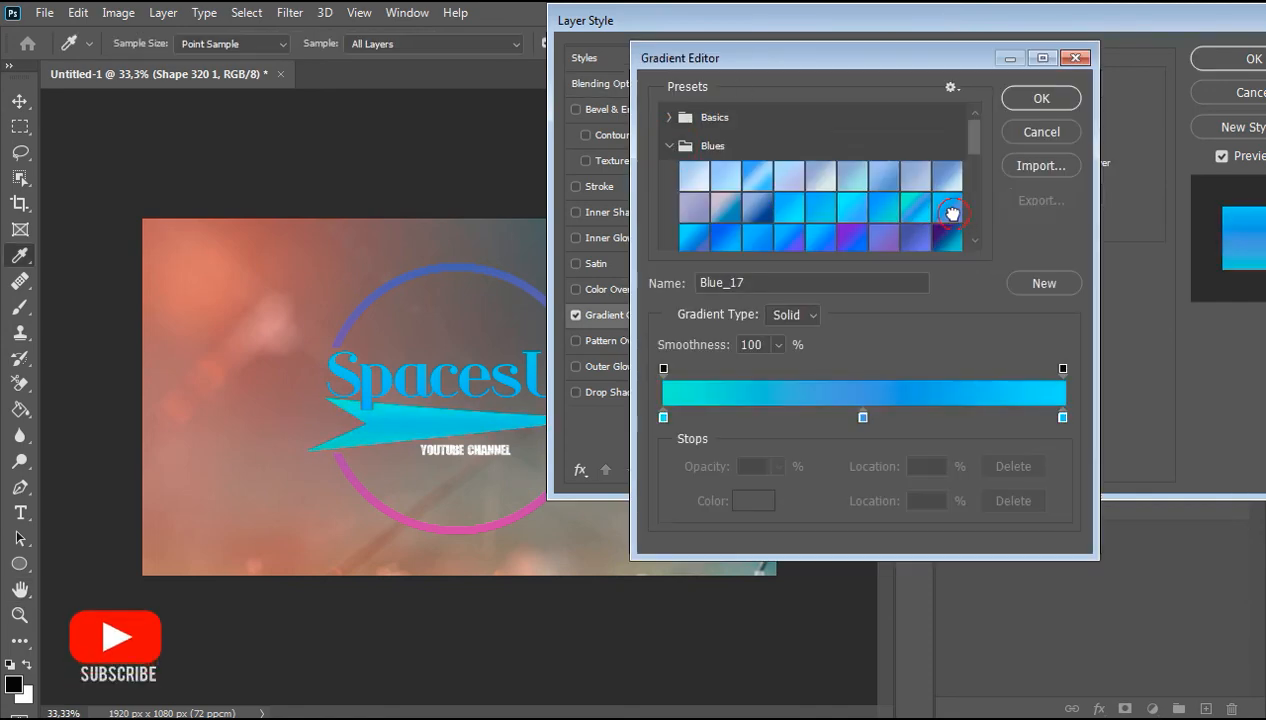
scroll(803, 218, down, 1)
click(757, 207)
click(848, 207)
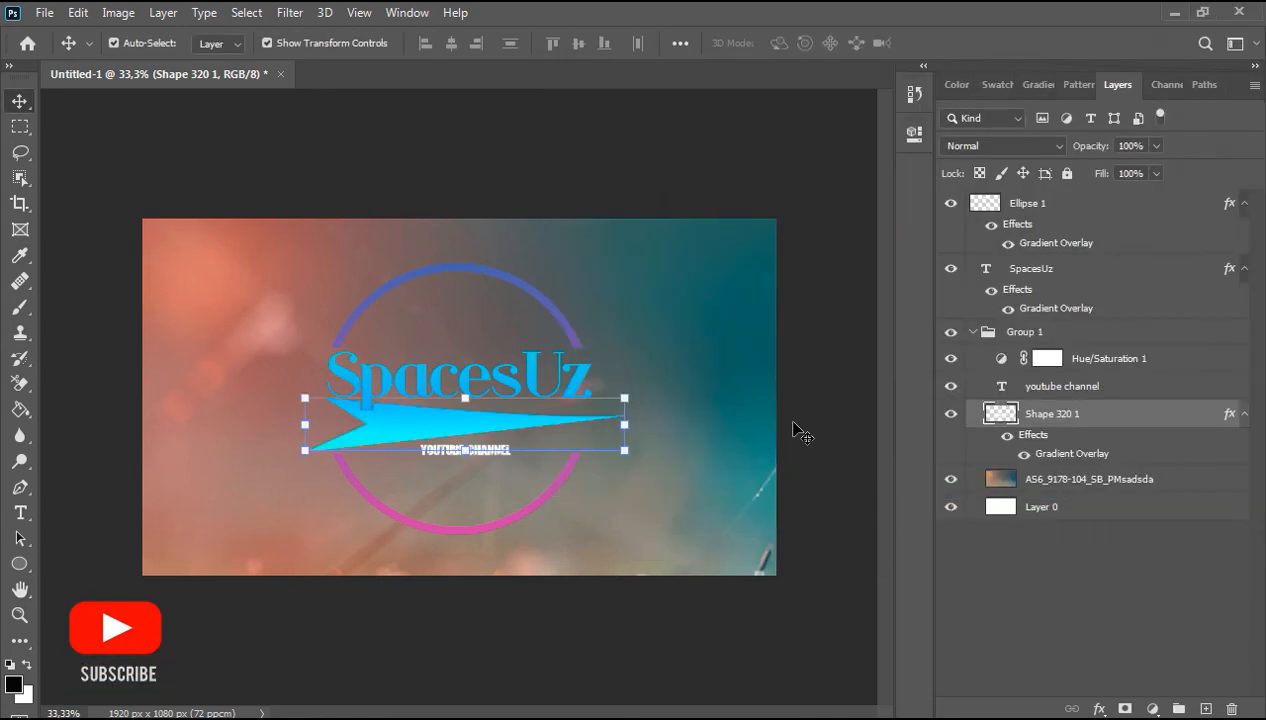
Step: Give the youtube channel caption a gradient overlay, scale it up about 150%, then undo the scaling
right_click(1074, 382)
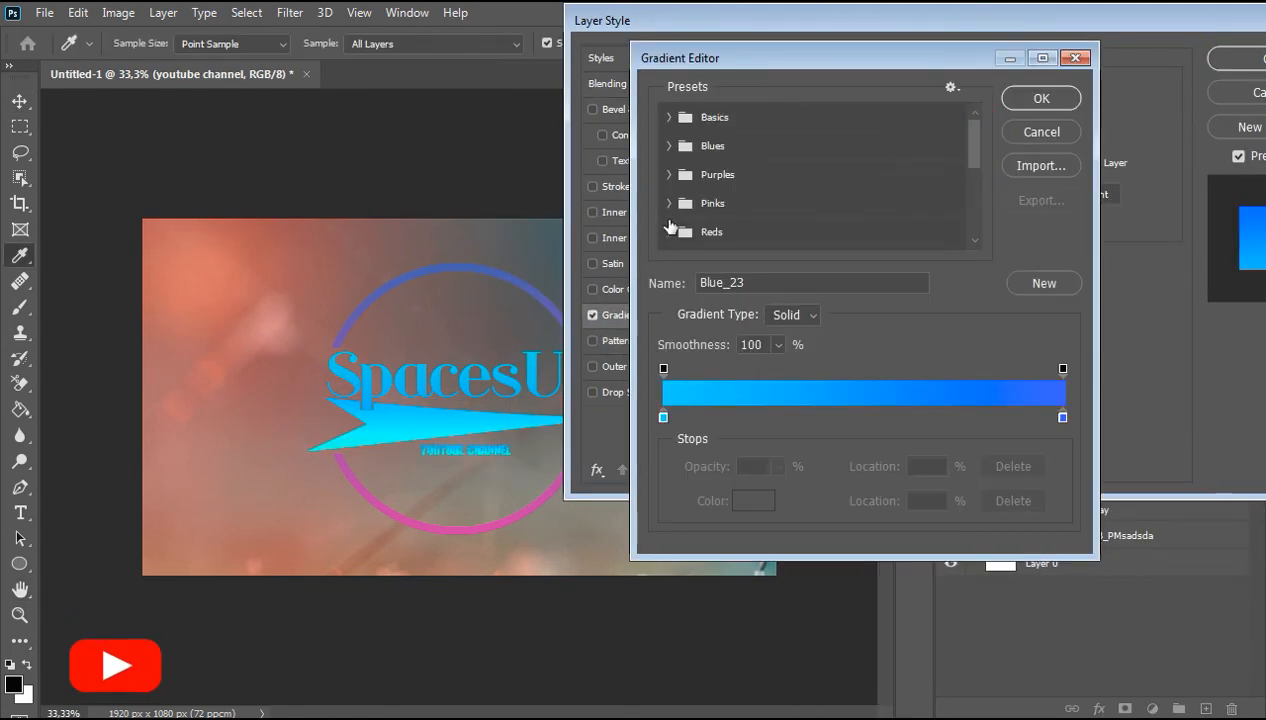
click(700, 147)
click(771, 233)
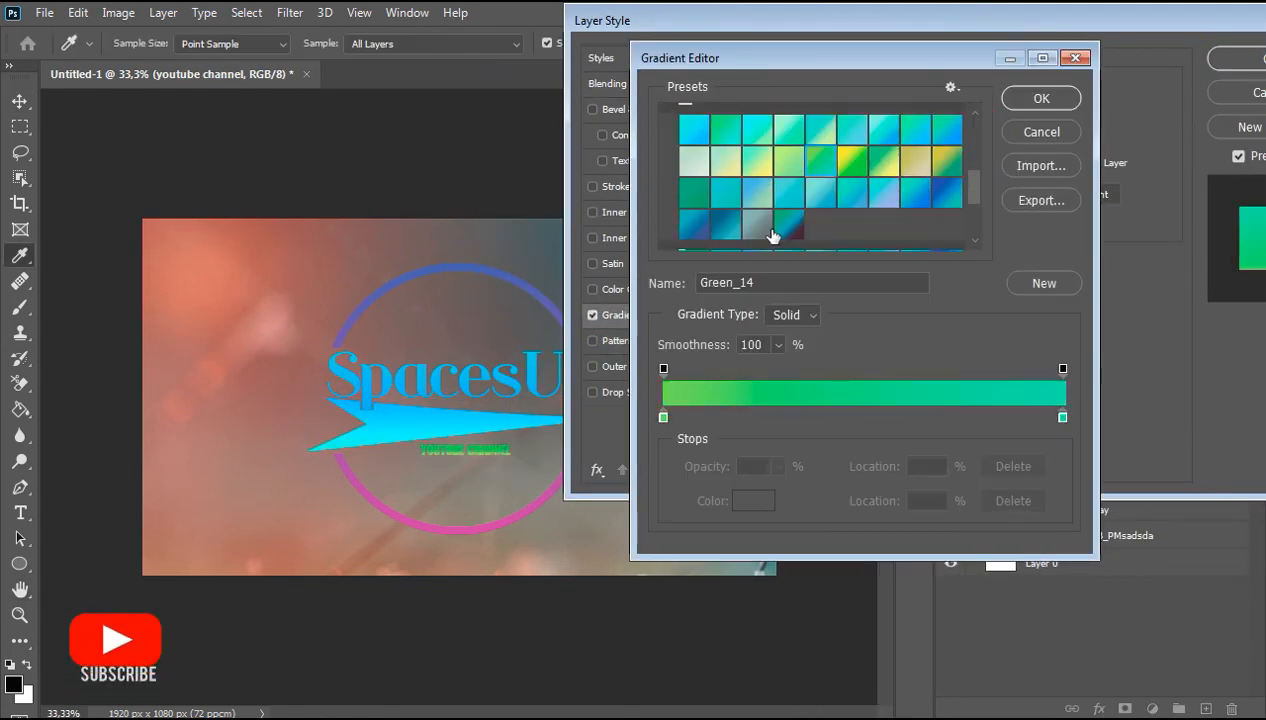
click(726, 174)
click(945, 183)
click(746, 175)
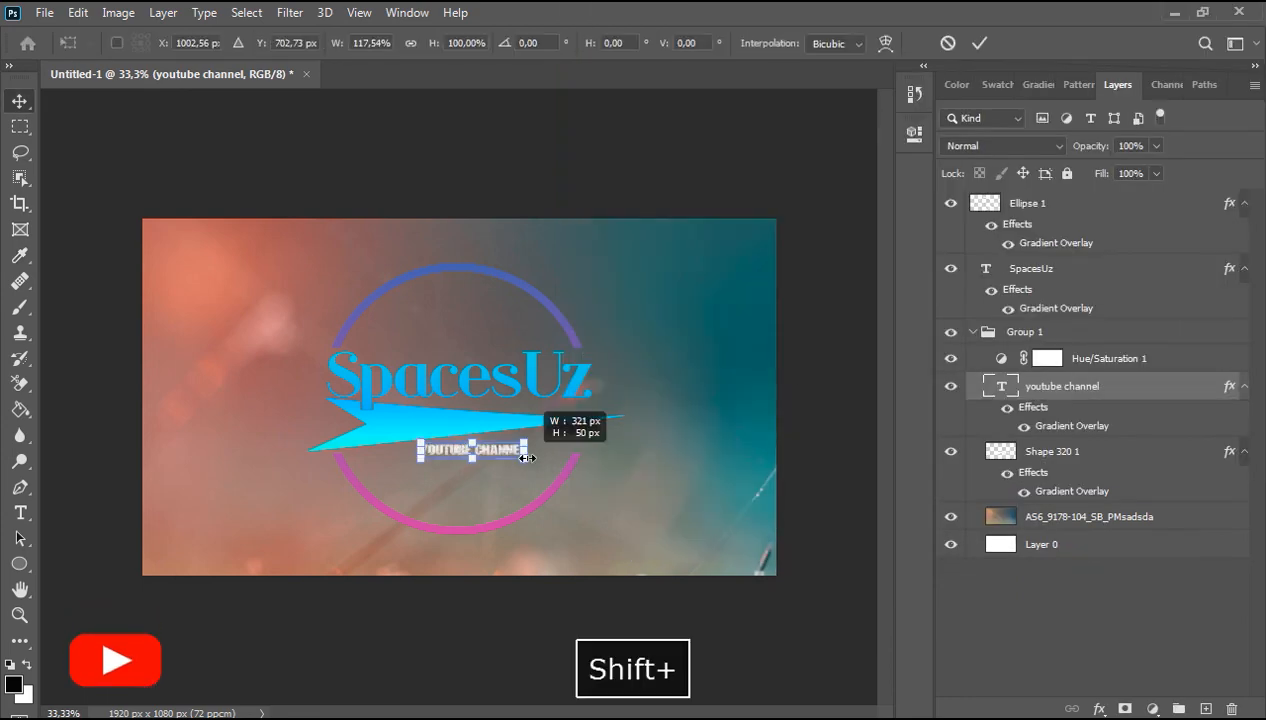
drag(537, 444, 599, 452)
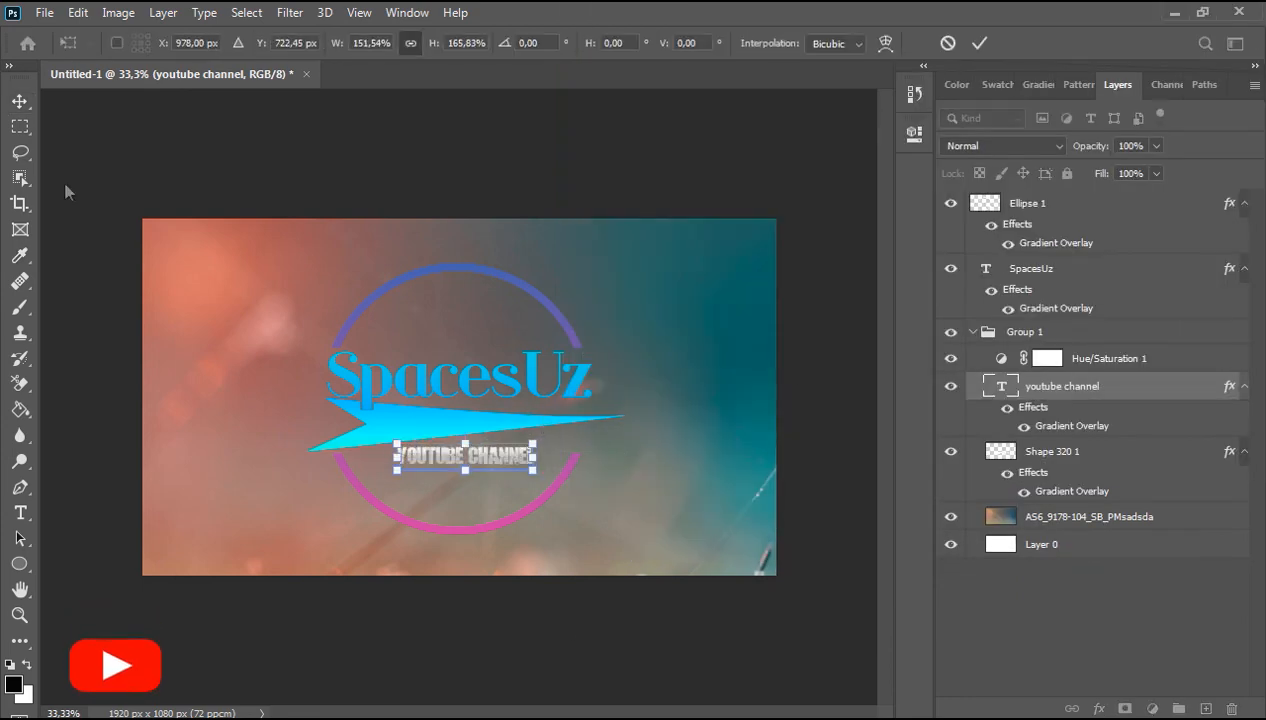
click(65, 189)
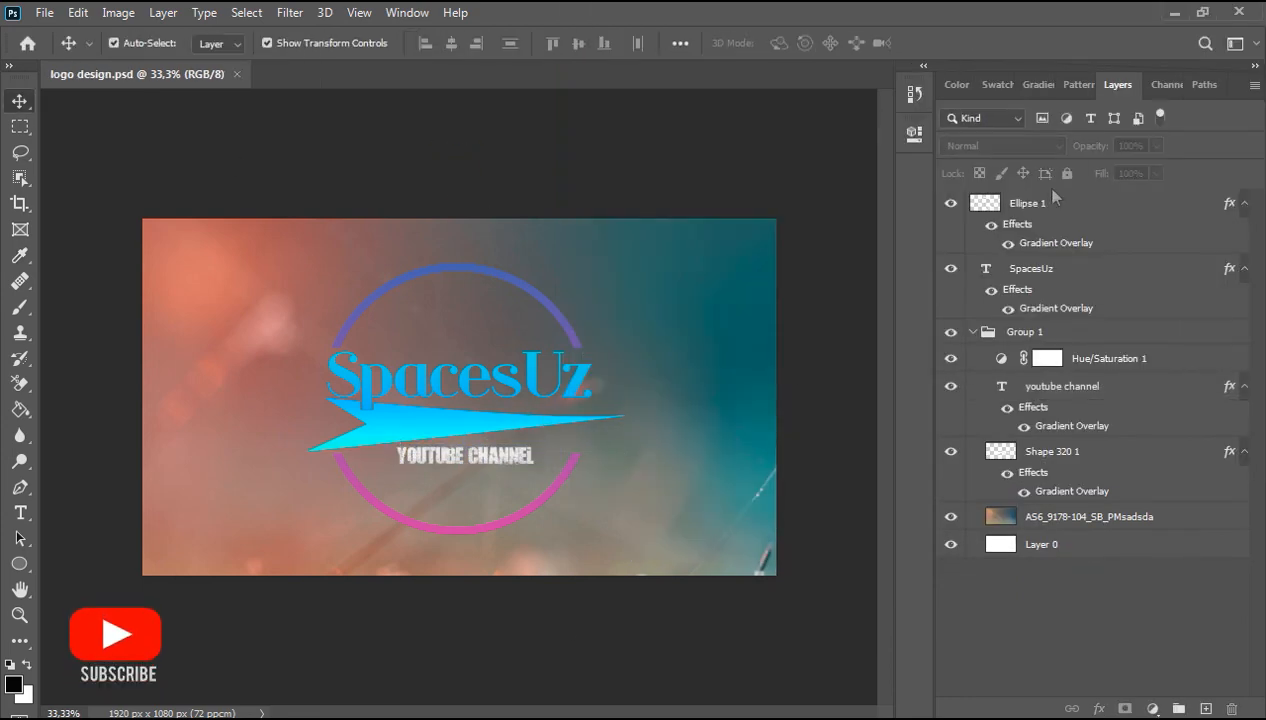
click(1050, 207)
key(ctrl+z)
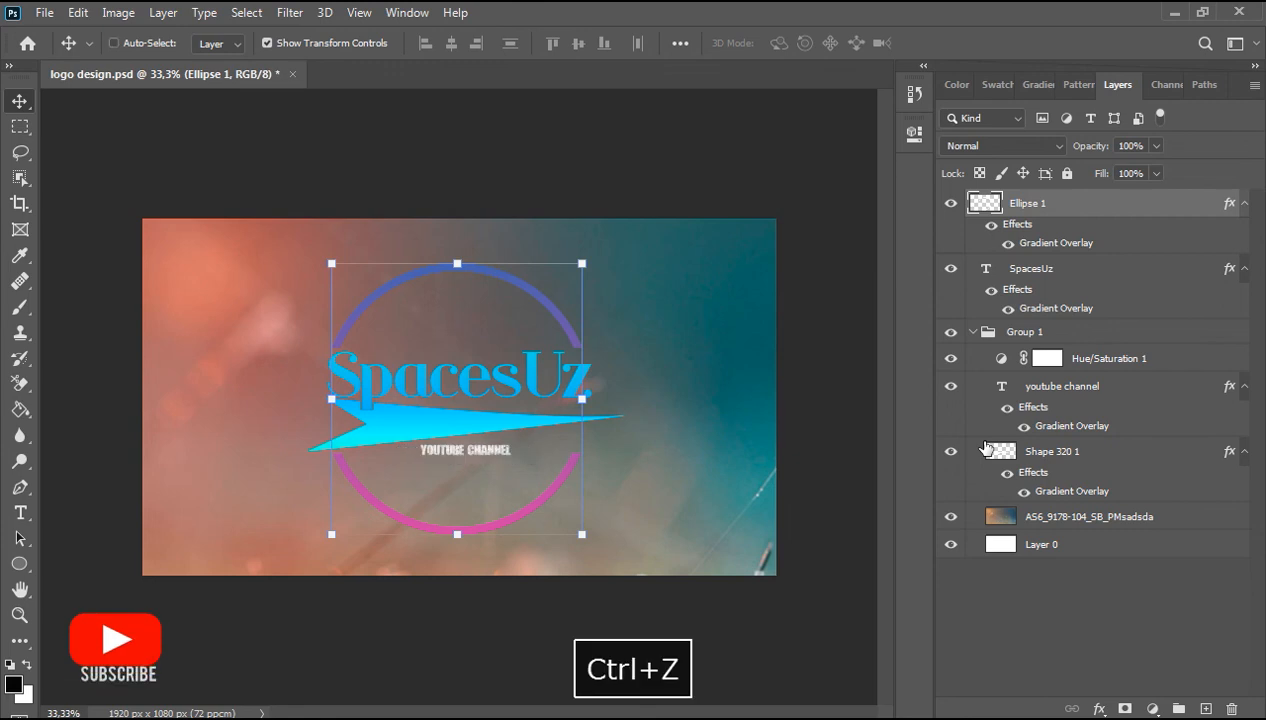
Step: Scale the youtube channel caption up to about 141% and nudge it into place under the arrow
click(488, 453)
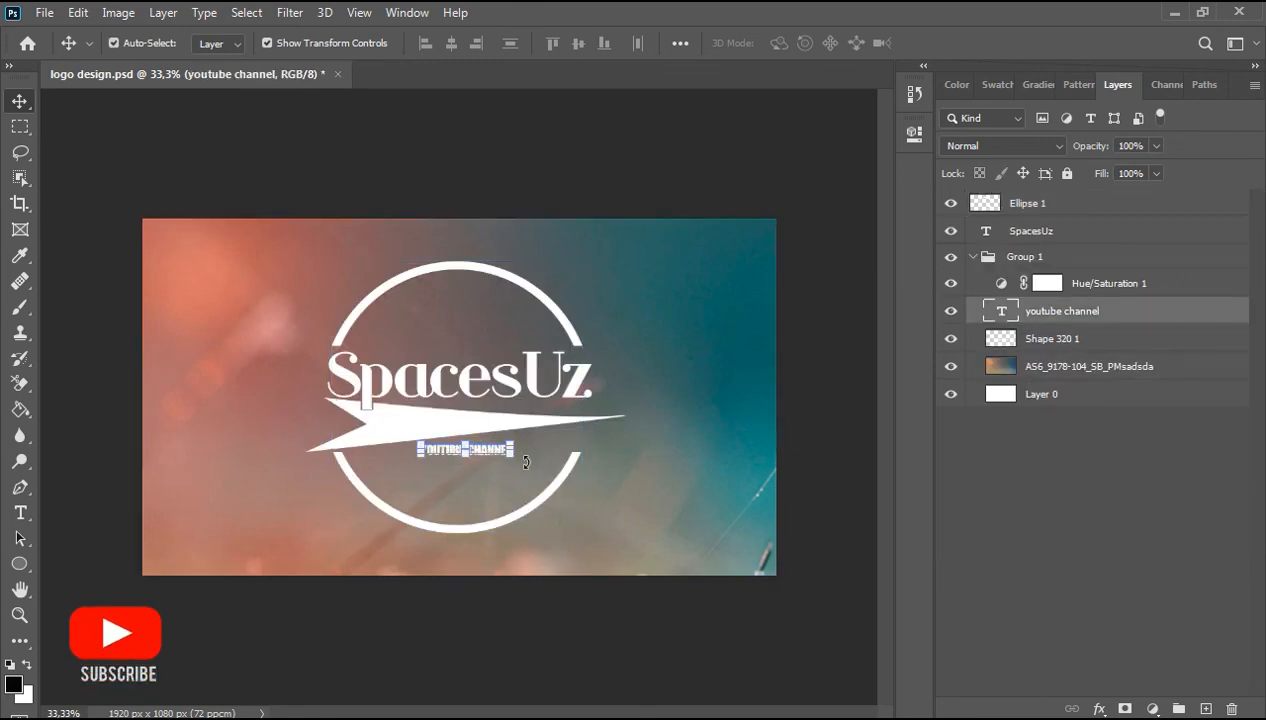
drag(516, 461, 552, 469)
key(Left)
key(Left)
key(Left)
key(Left)
key(Left)
key(Left)
key(Left)
key(Left)
key(Left)
key(Left)
key(Left)
key(Left)
key(Left)
key(Left)
key(Left)
key(Left)
key(Left)
key(Left)
key(Left)
key(Left)
key(Left)
key(Right)
key(Right)
key(Right)
key(Right)
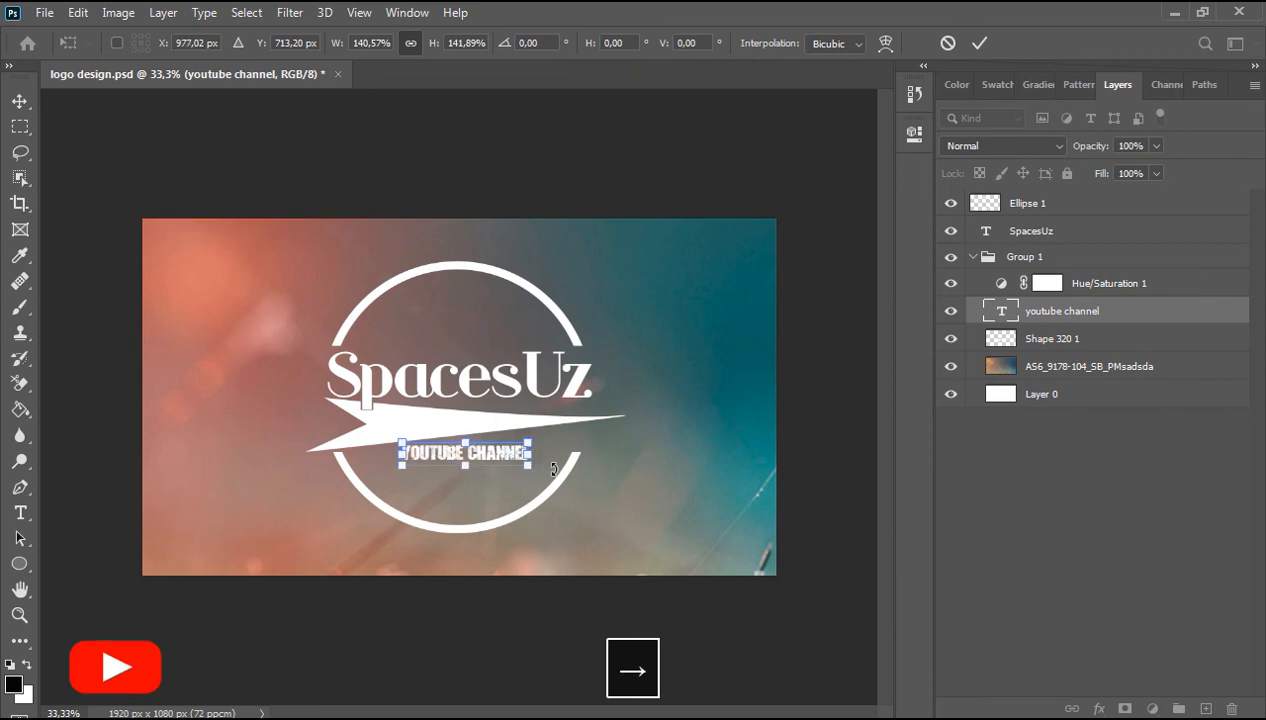
click(20, 103)
click(498, 177)
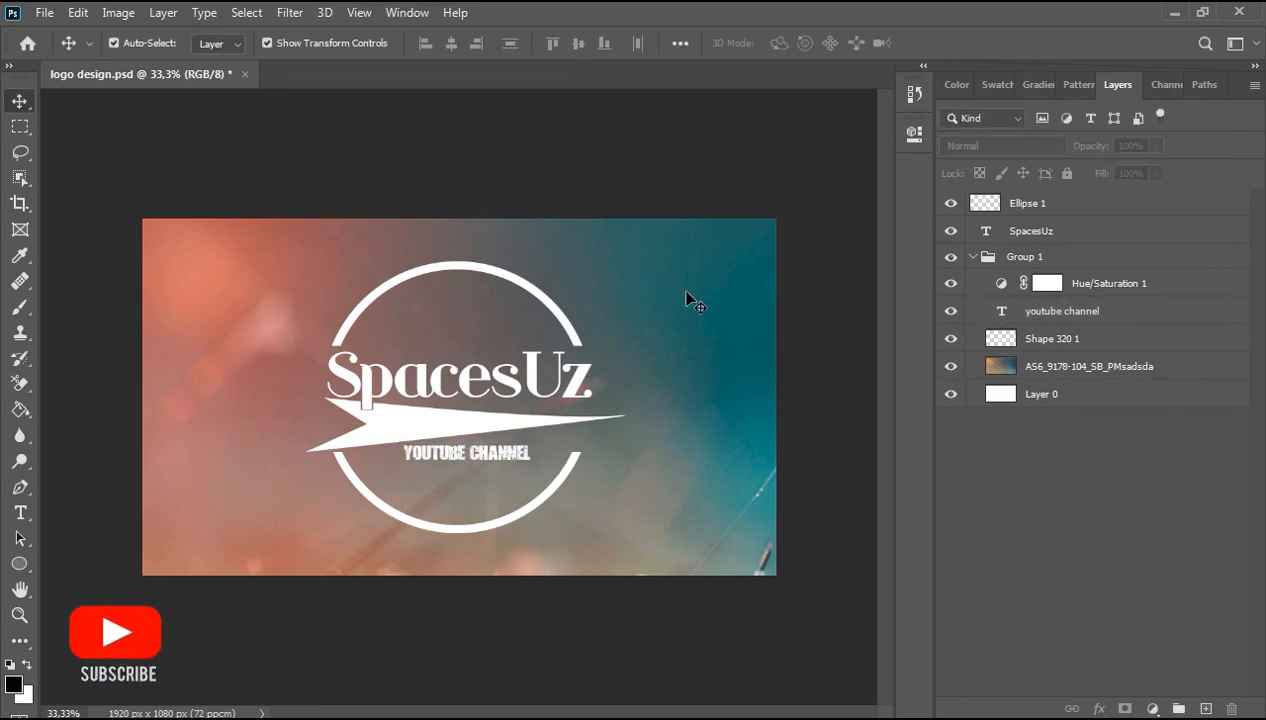